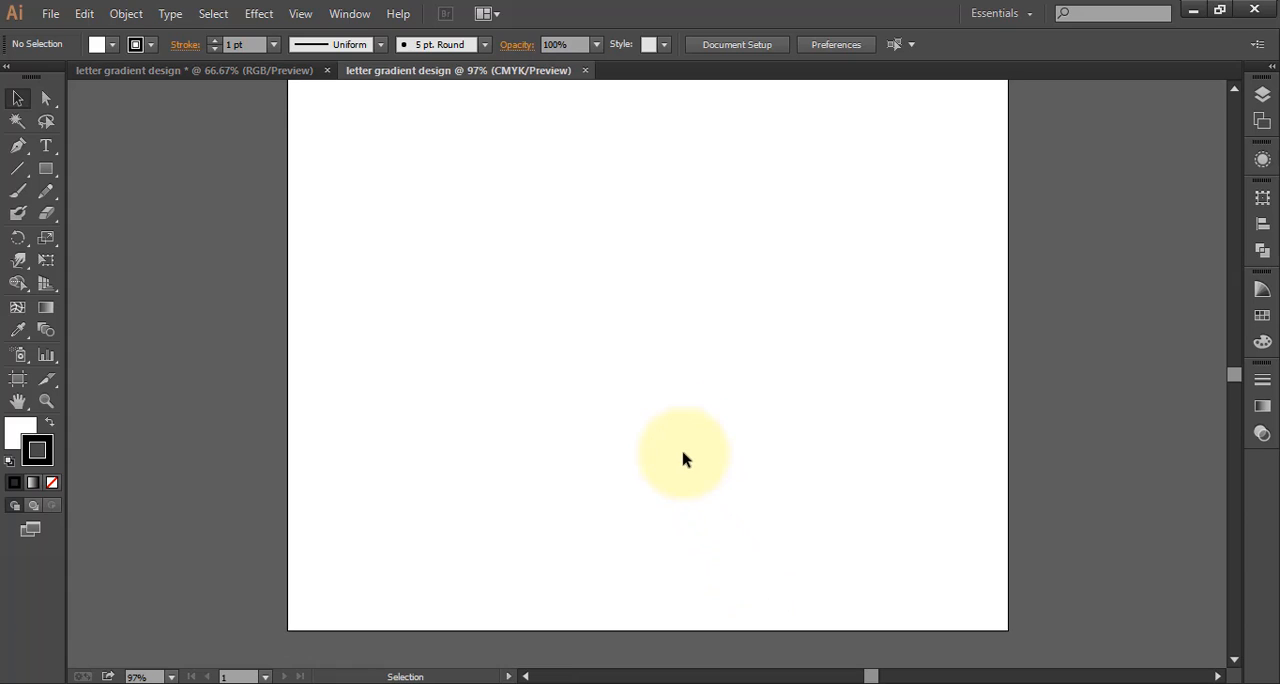
Draw a large rectangle that covers most of the artboard, leaving a margin on all sides
scroll(683, 449, "up", 1)
scroll(681, 450, "down", 1)
scroll(681, 451, "up", 1)
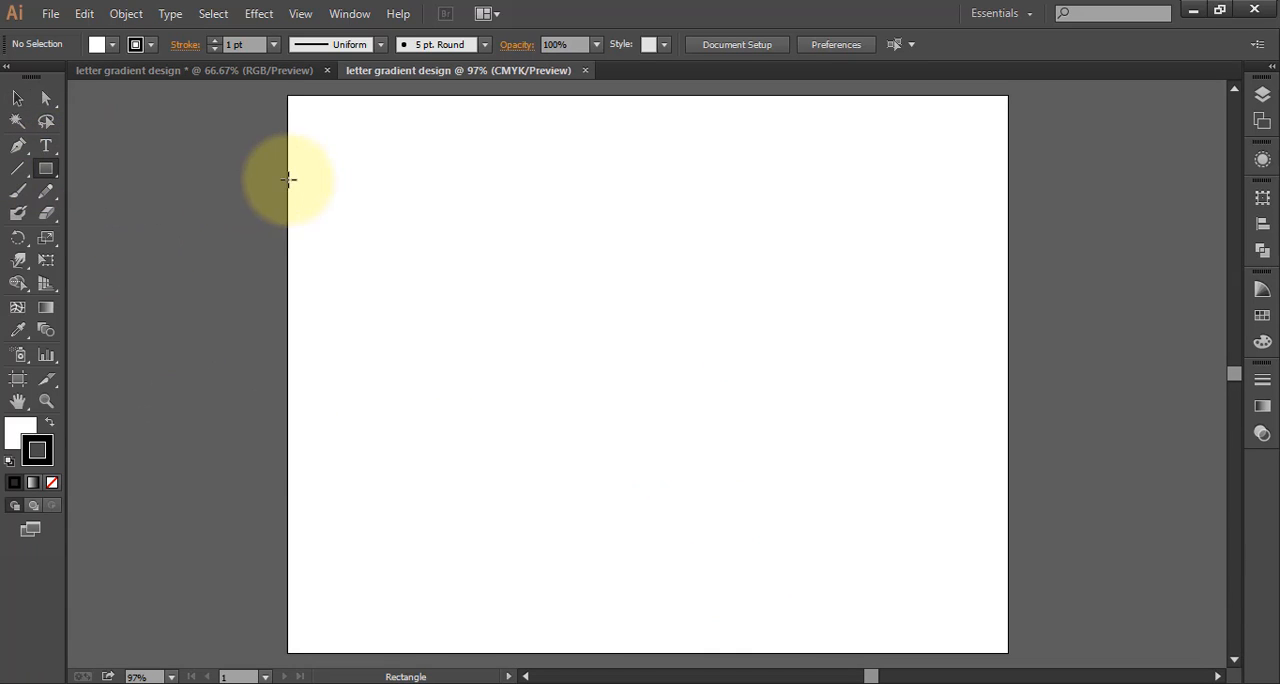
mouse_move(491, 396)
left_mouse_down()
mouse_move(851, 469)
mouse_move(951, 440)
mouse_move(934, 549)
mouse_move(966, 566)
mouse_move(953, 583)
mouse_move(966, 585)
left_mouse_up()
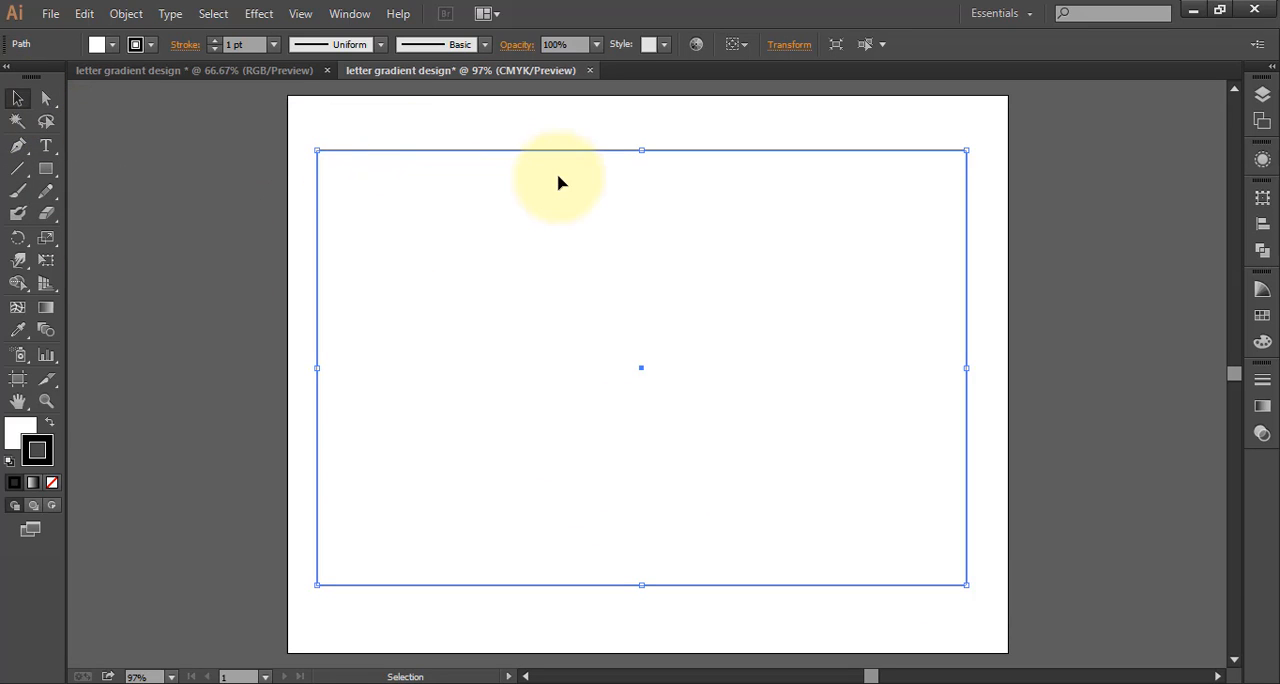
Set both the stroke and the fill of the rectangle to the dark blue swatch and deselect it
left_click(1262, 316)
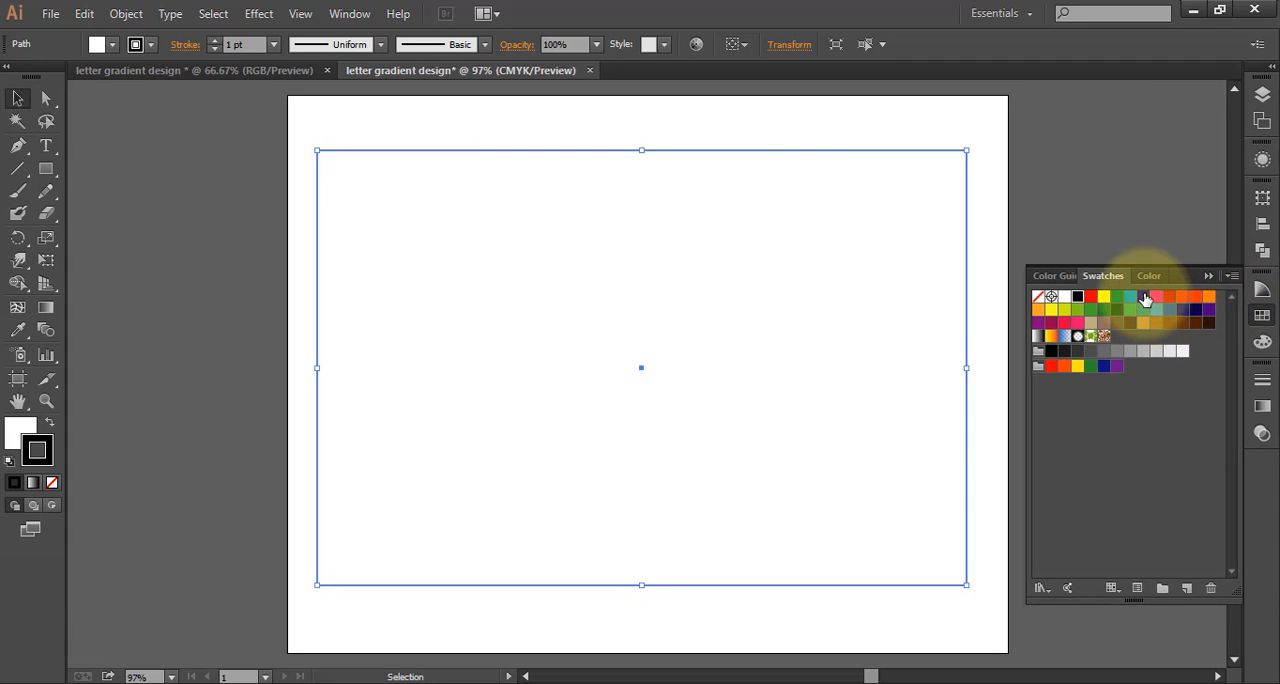
left_click(1143, 298)
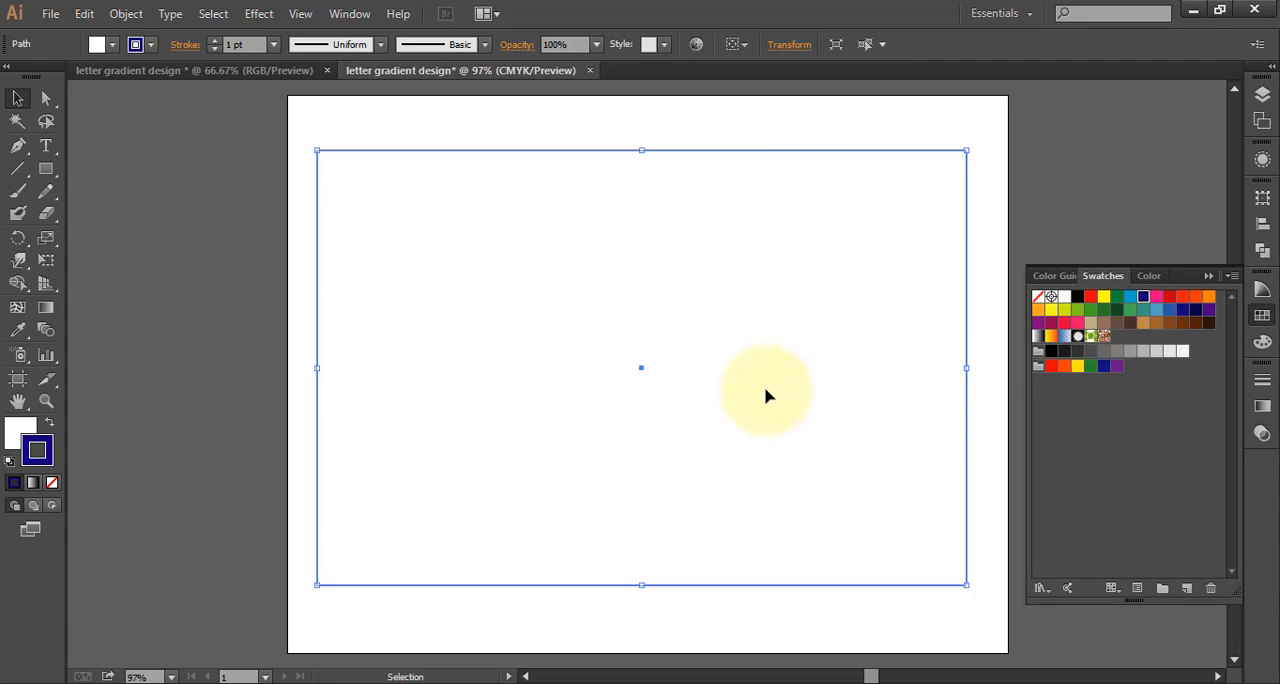
left_click(12, 443)
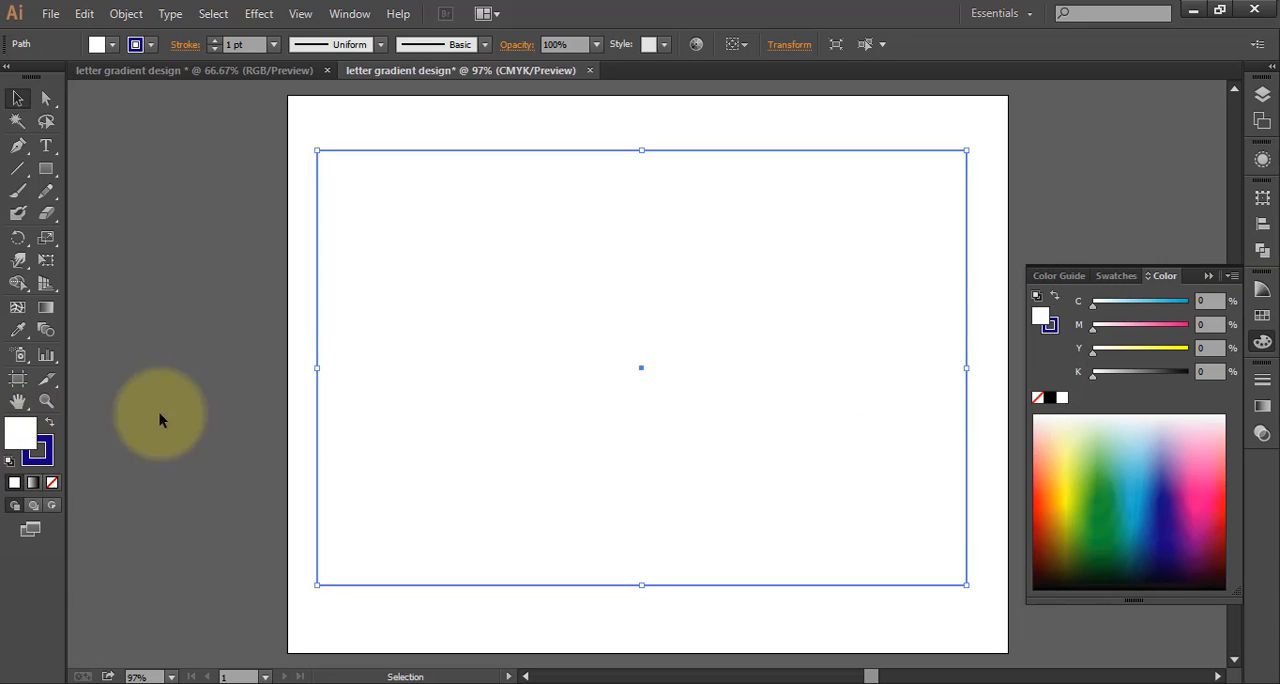
left_click(1264, 316)
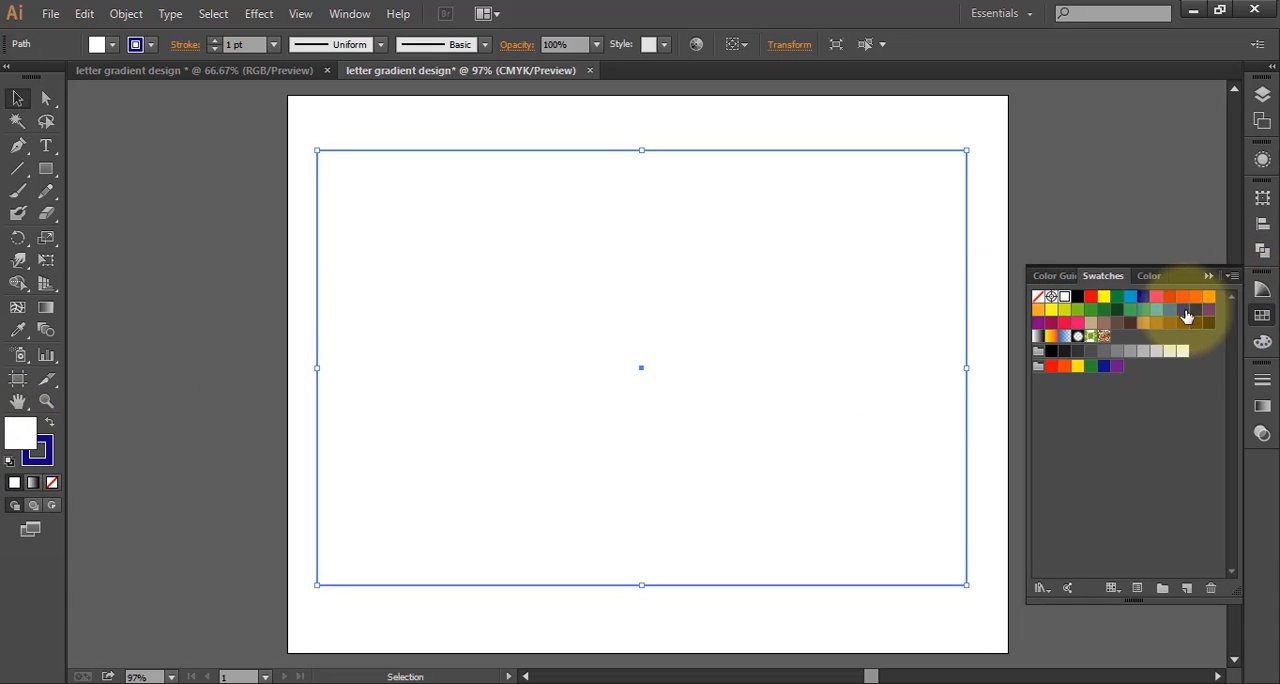
left_click(1143, 298)
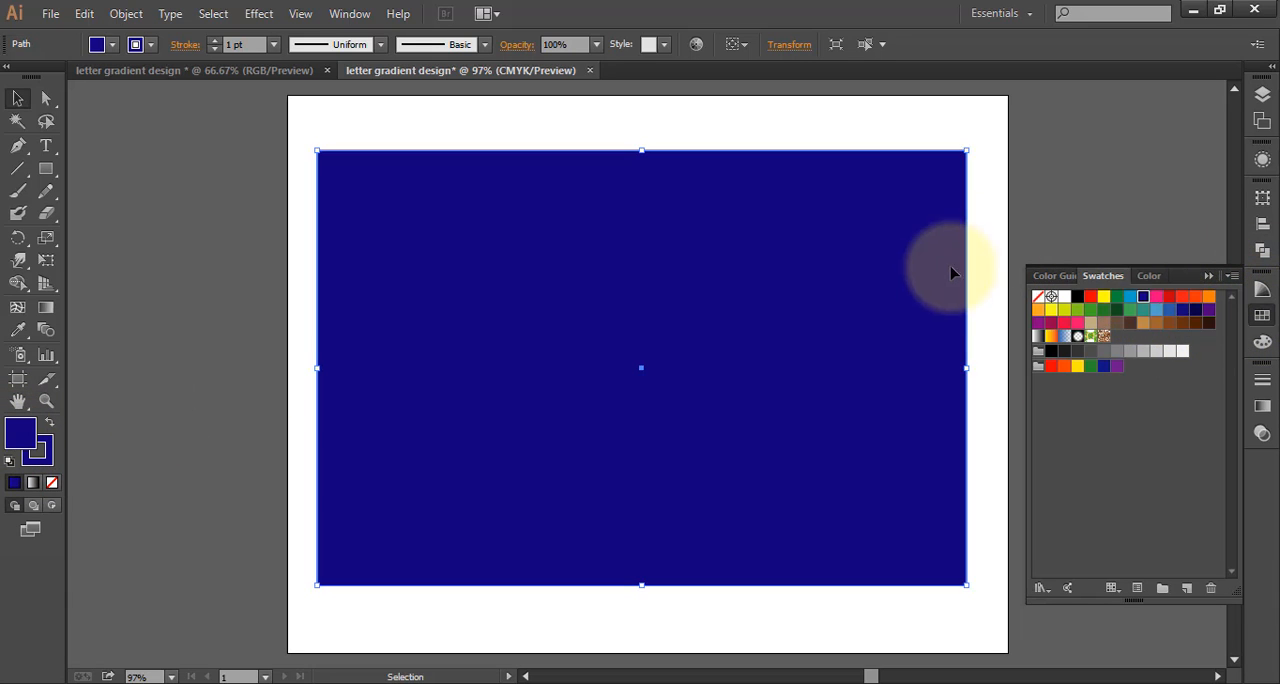
left_click(1004, 181)
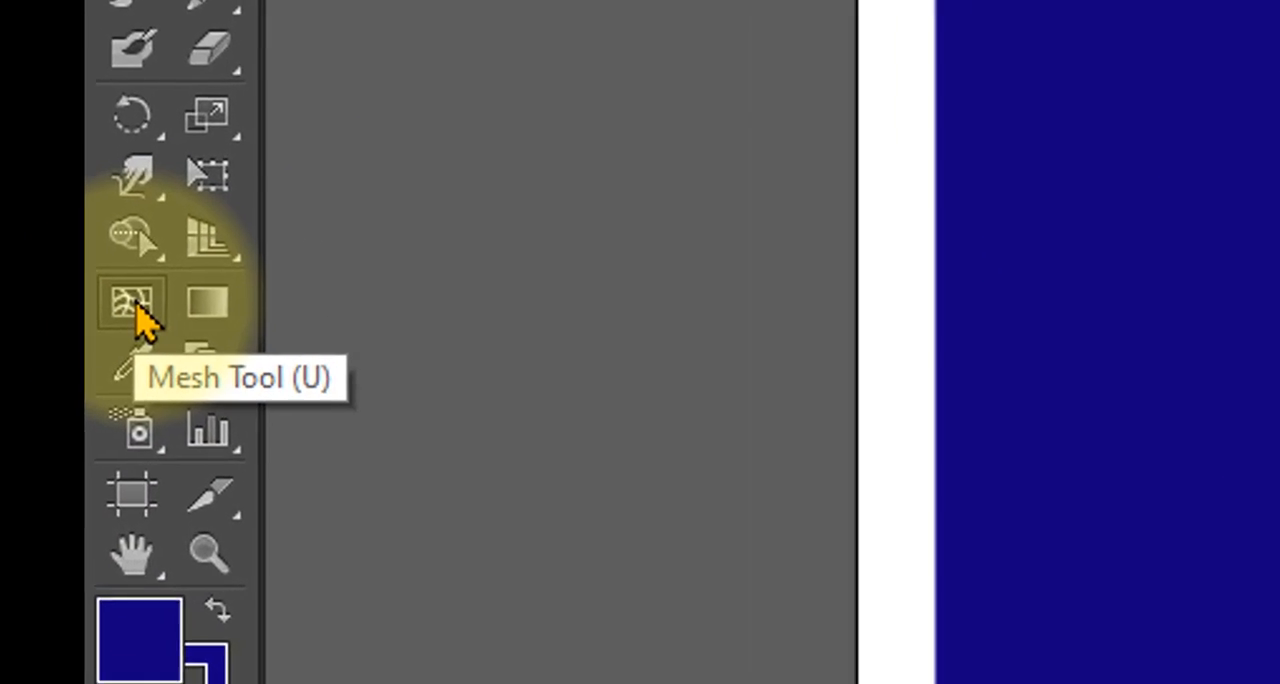
Add a gradient mesh point near the rectangle's upper-left corner, color it pink and pull it inward toward the center
left_click(17, 309)
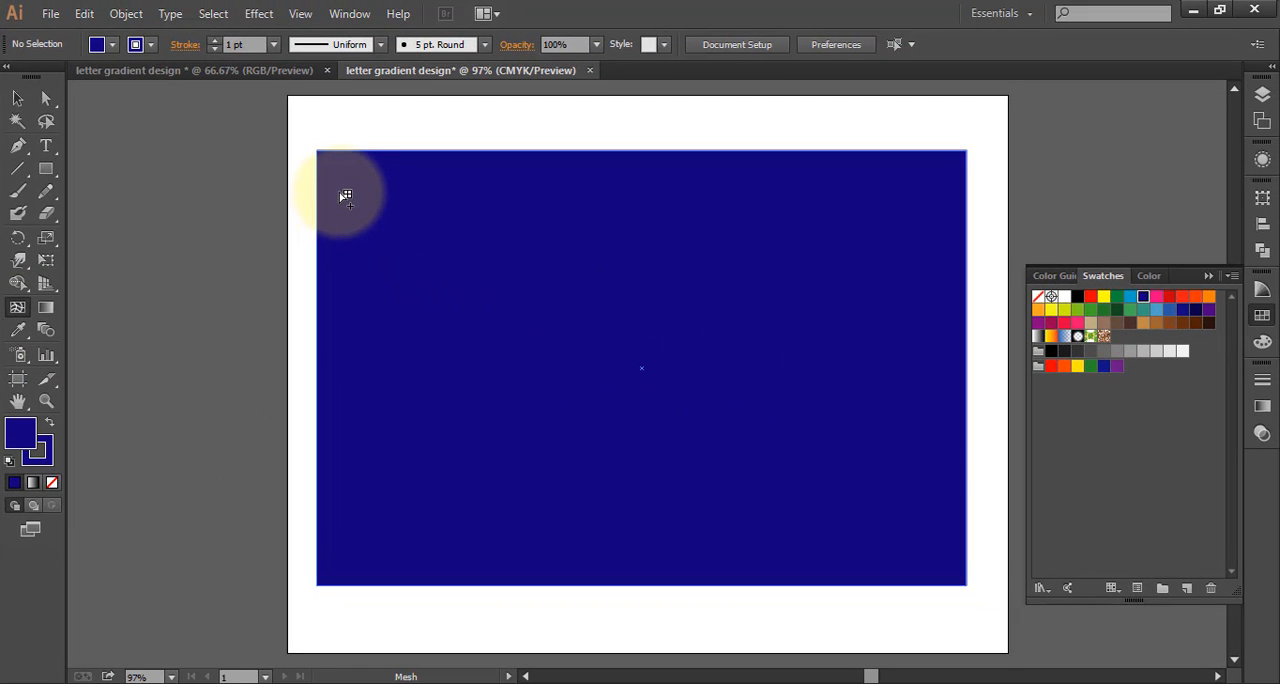
left_click(340, 191)
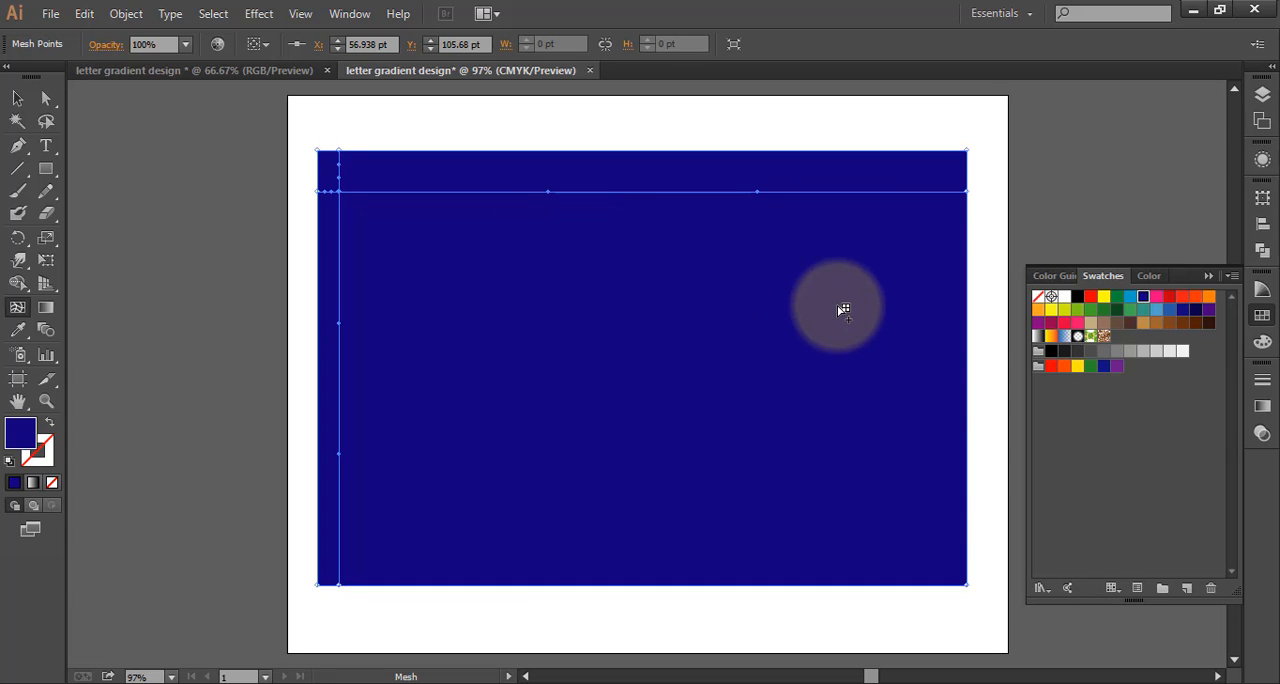
left_click(1155, 298)
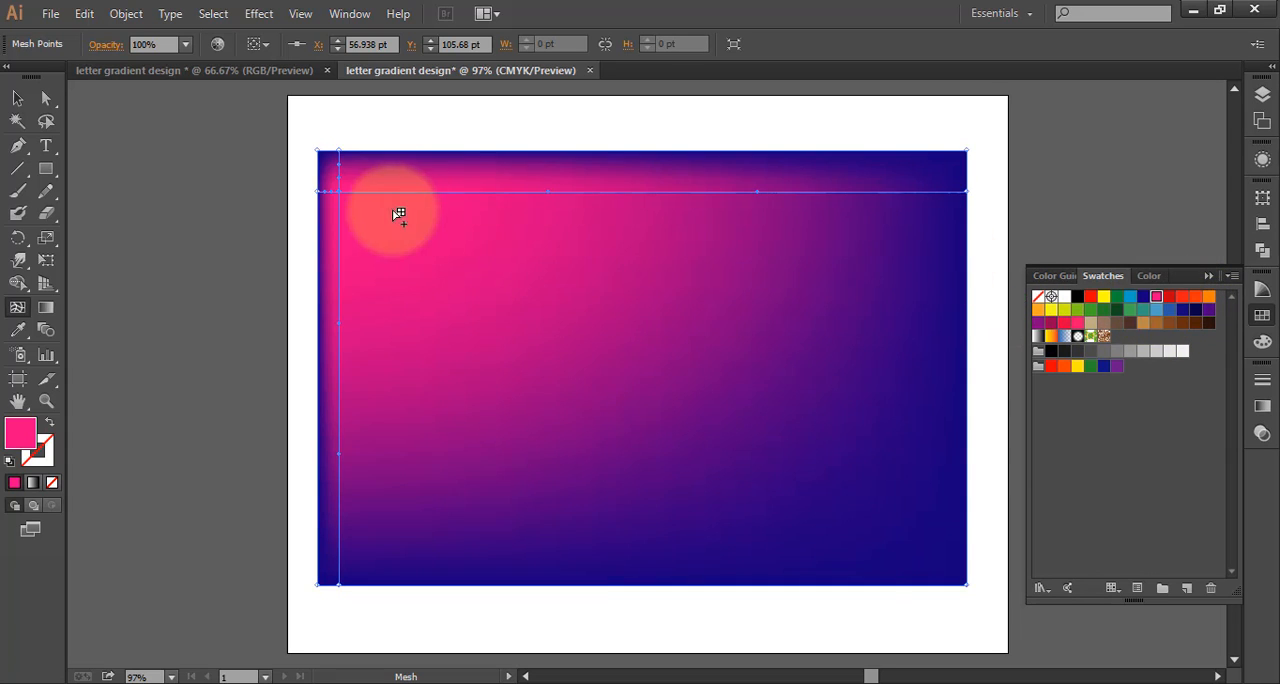
left_click_drag(346, 195, 391, 268)
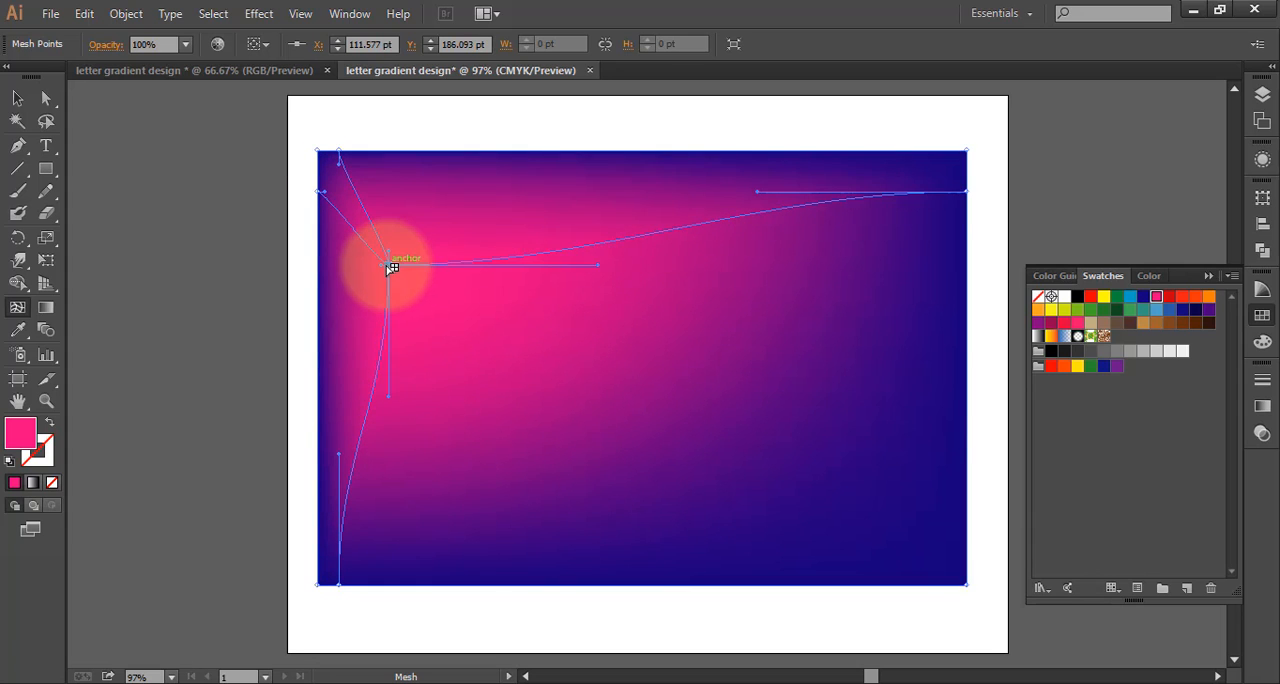
Add pink mesh points below-left and right of the rectangle's center, and pull the right one toward the lower-right corner
left_click(524, 453)
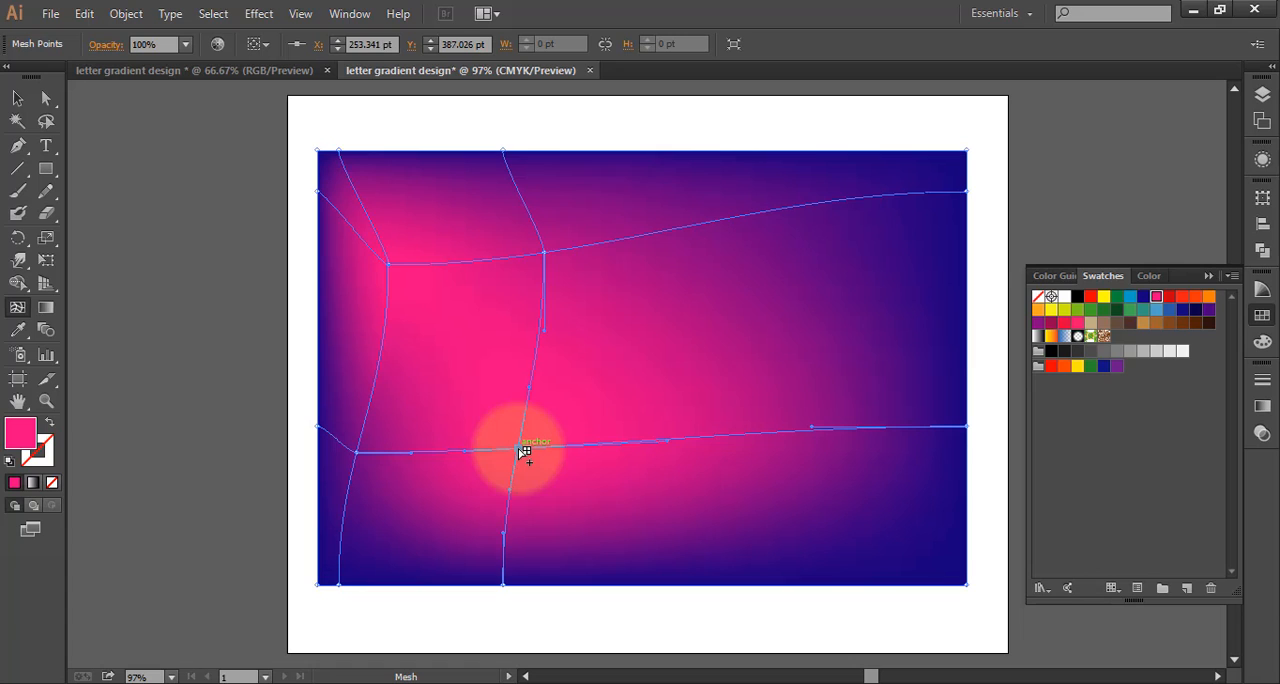
left_click(807, 337)
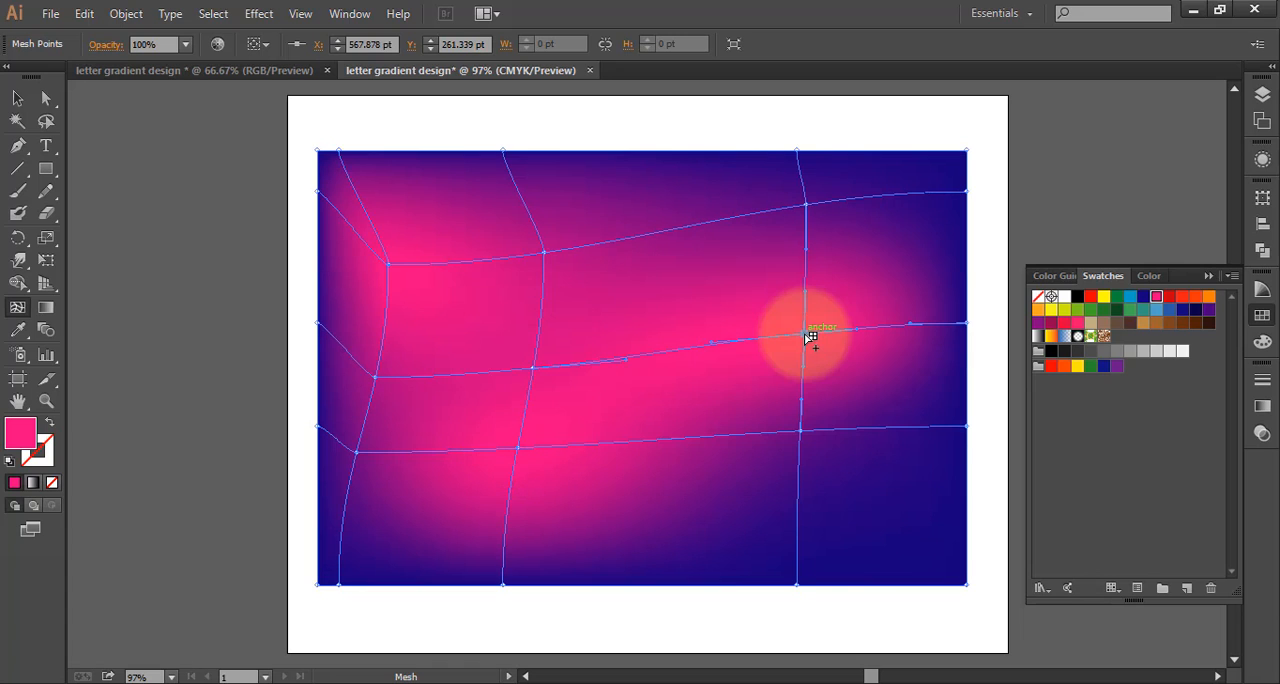
left_click_drag(807, 337, 898, 523)
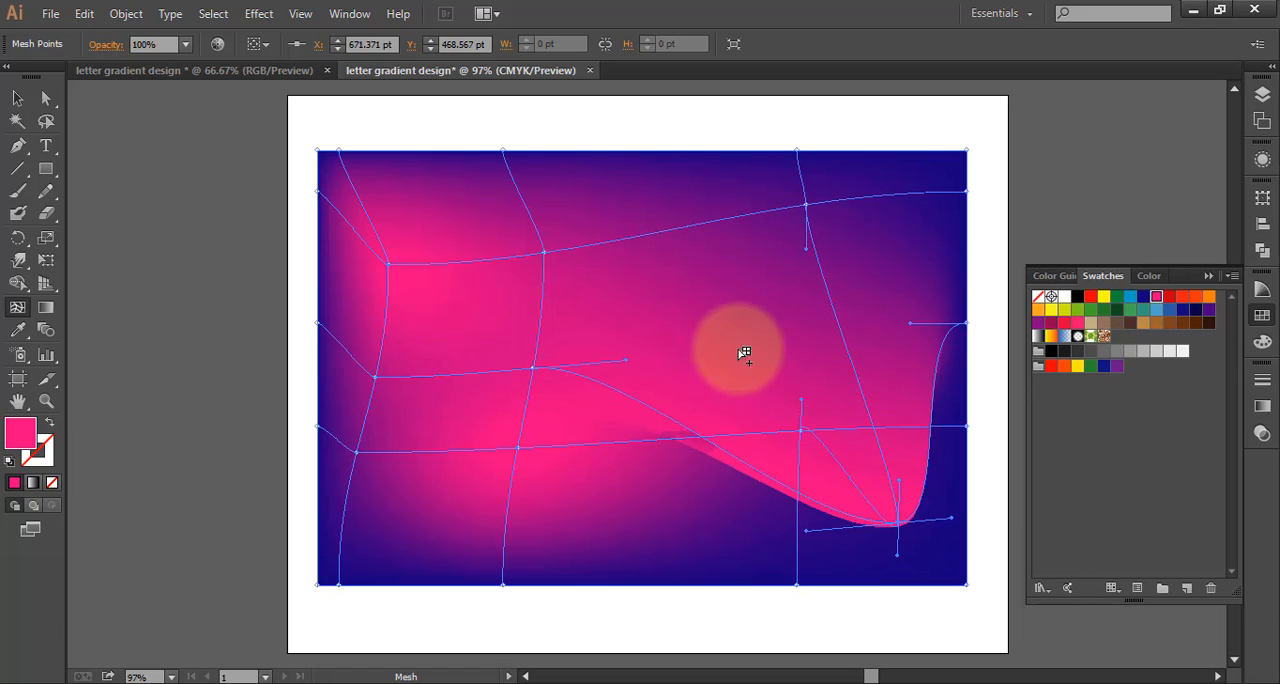
Add a mesh point right of the center, pull it to the middle, try dark blue on it and return it to pink
left_click(719, 290)
left_click_drag(723, 291, 612, 342)
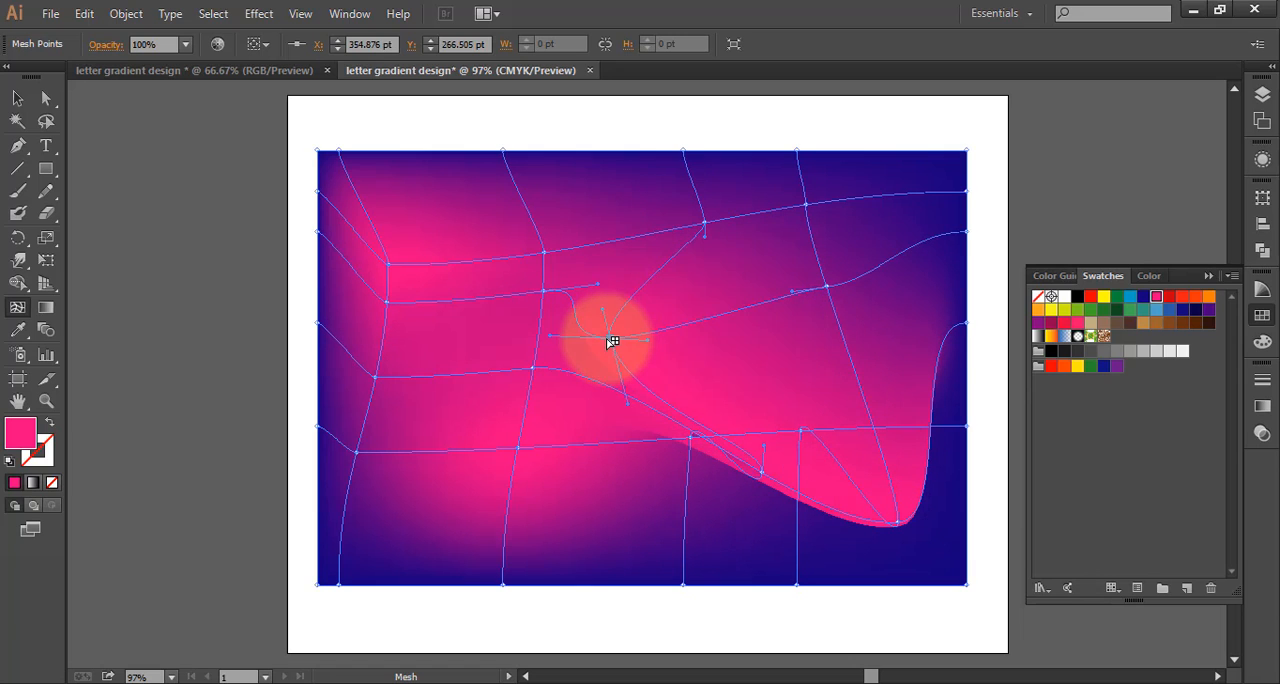
left_click(1143, 297)
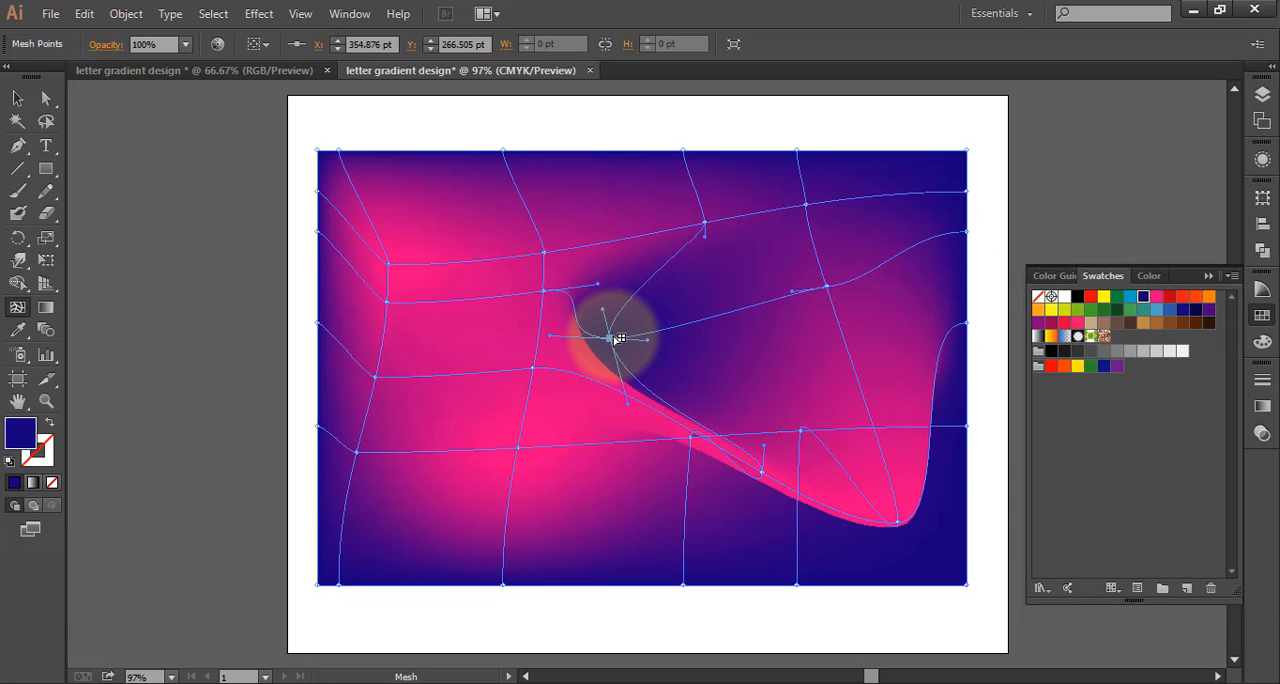
left_click_drag(619, 339, 647, 360)
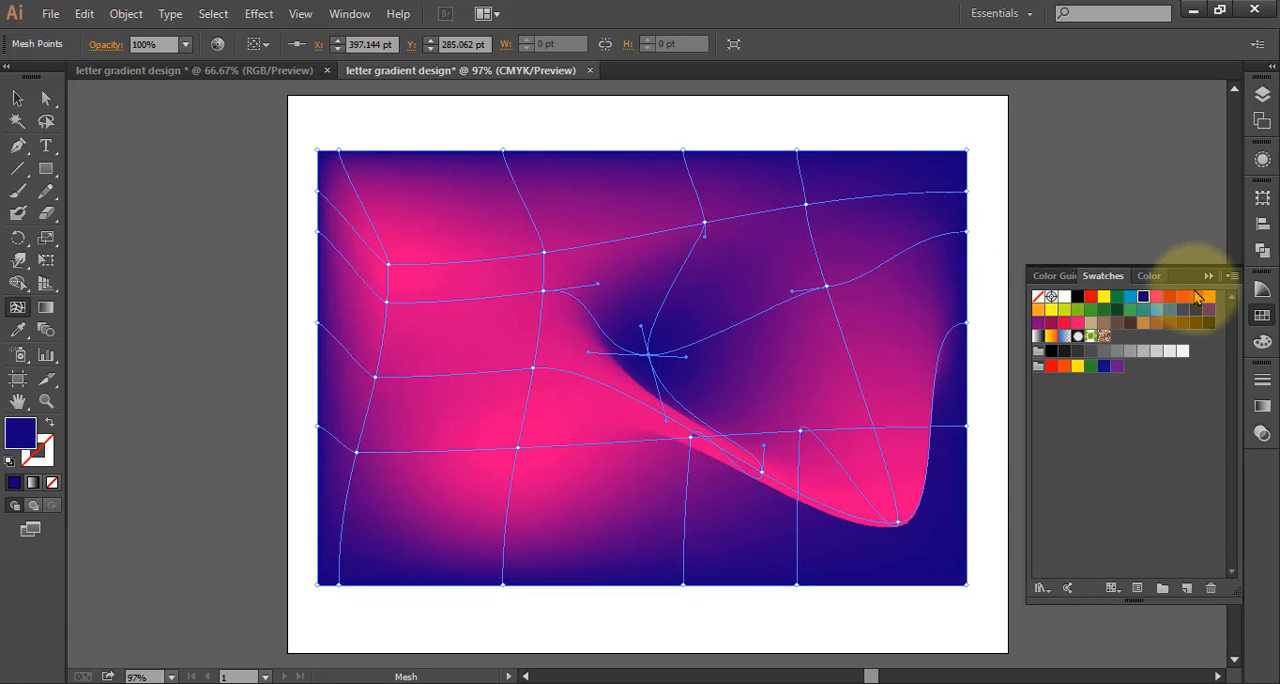
left_click(1156, 298)
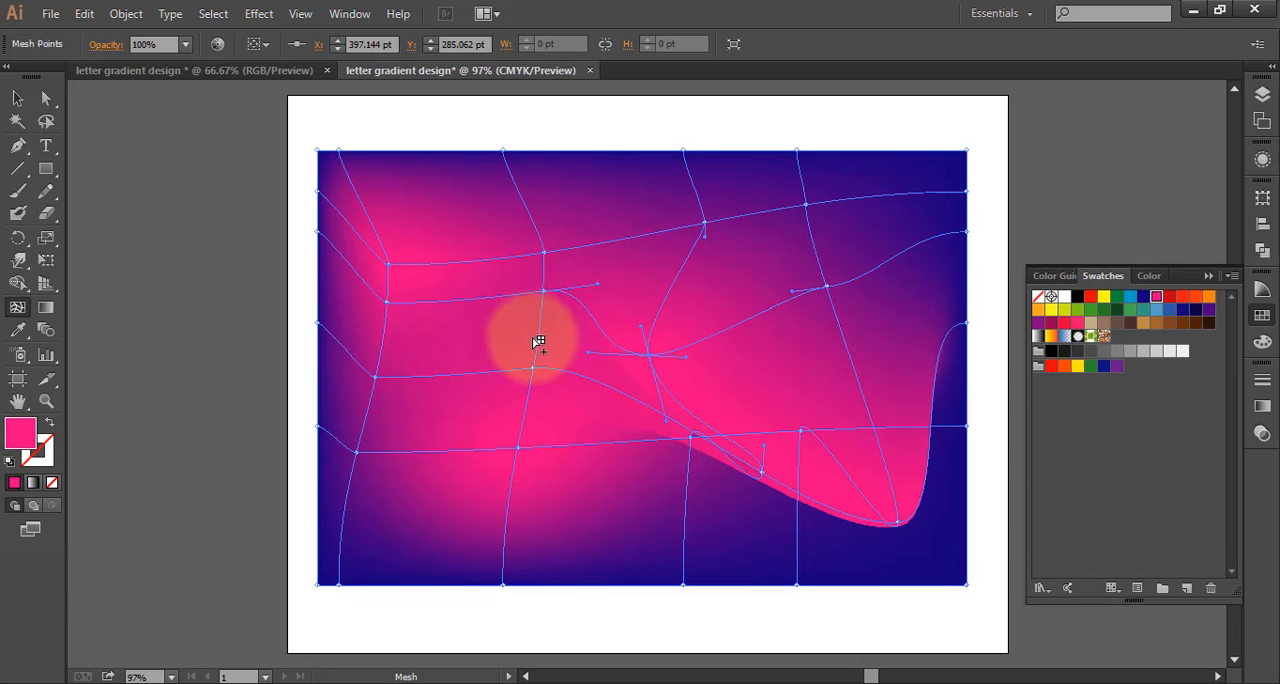
Add a mesh point left of the center, pull it down to the right and color it dark blue
left_click_drag(537, 340, 654, 432)
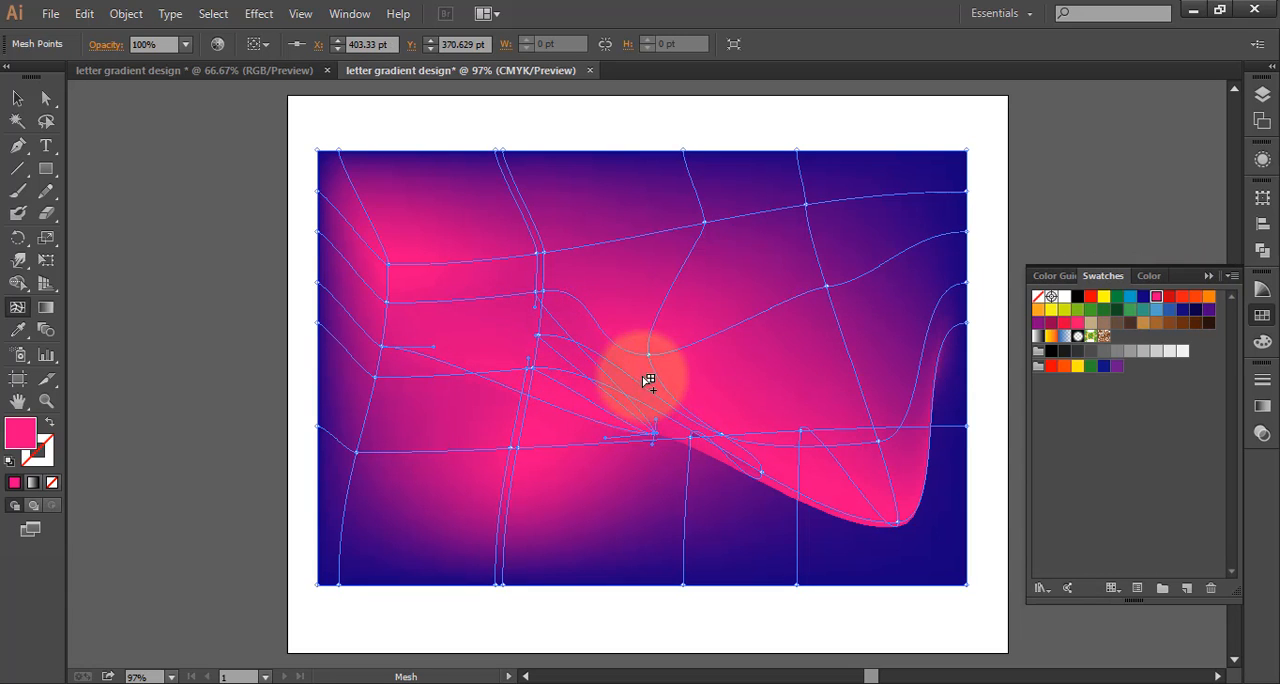
left_click(654, 356)
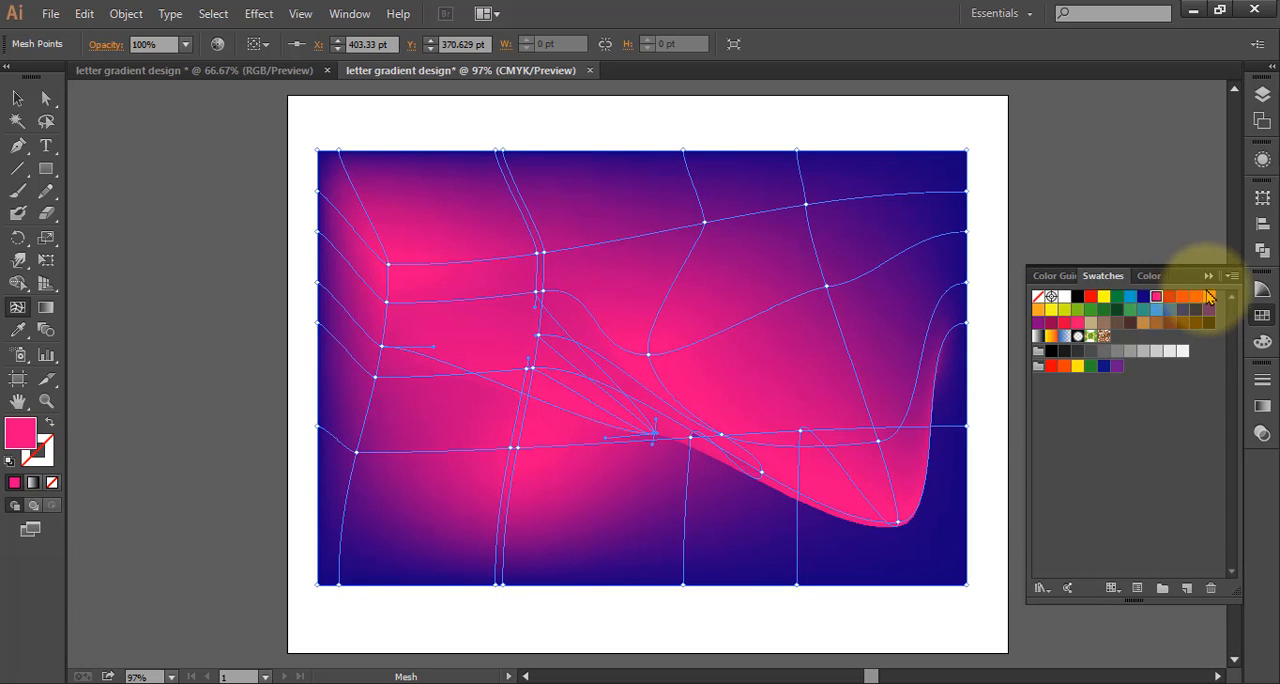
left_click(1142, 297)
Add several dark blue mesh points around the middle of the rectangle to create dark patches in the pink
left_click(697, 334)
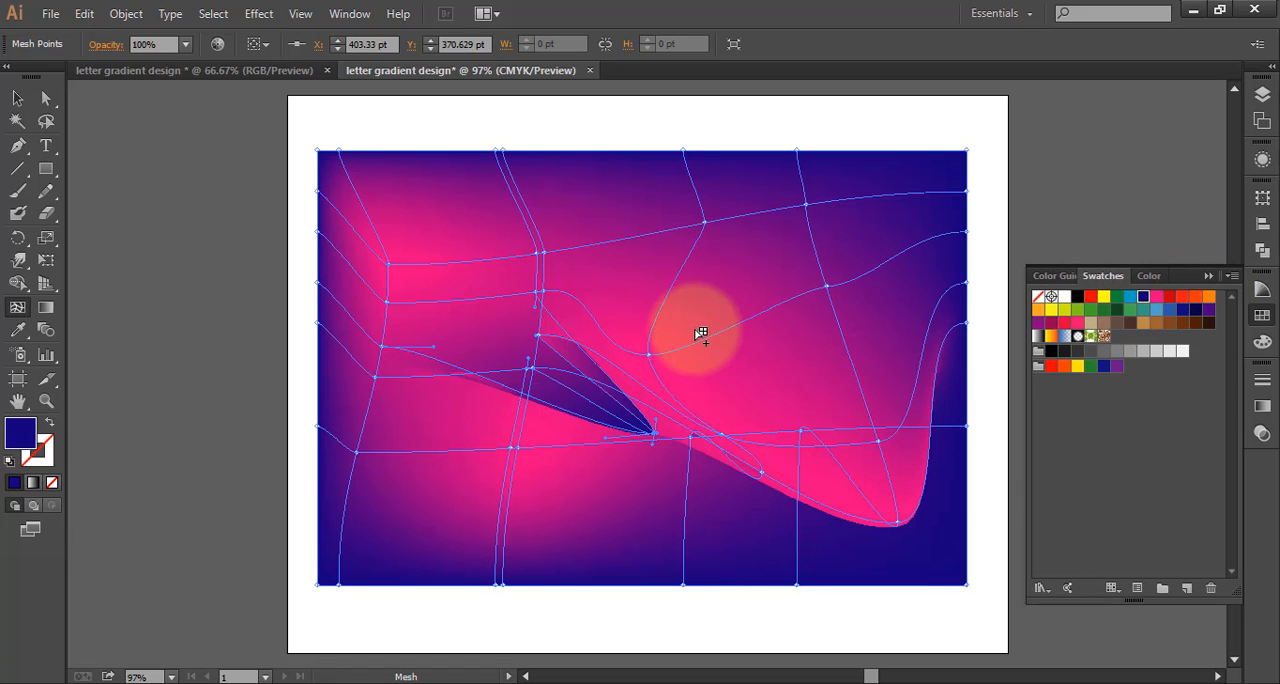
left_click(625, 296)
left_click(742, 370)
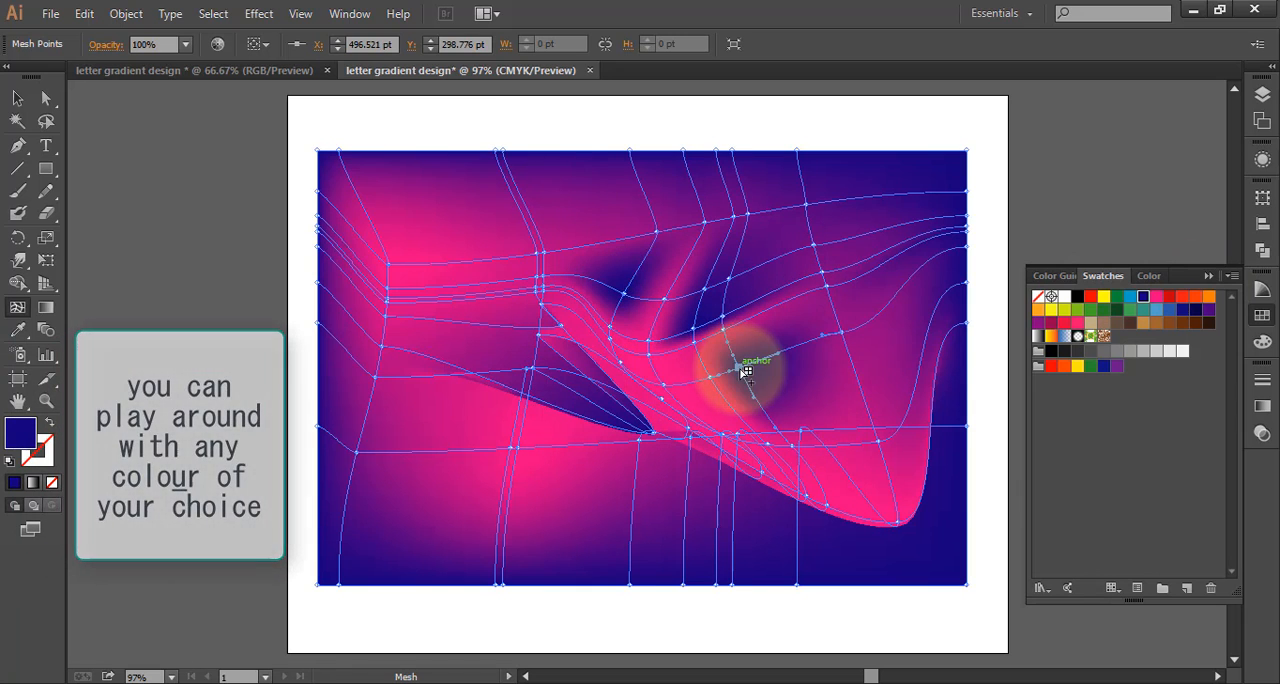
left_click(680, 368)
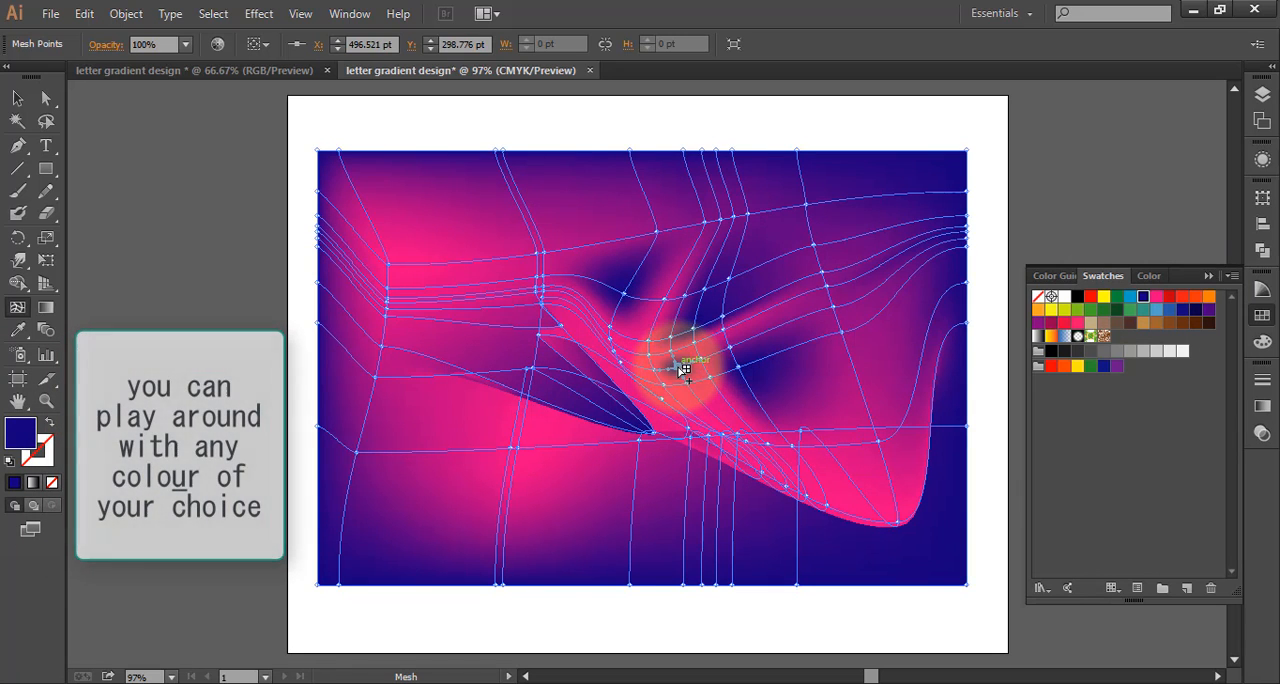
left_click(473, 348)
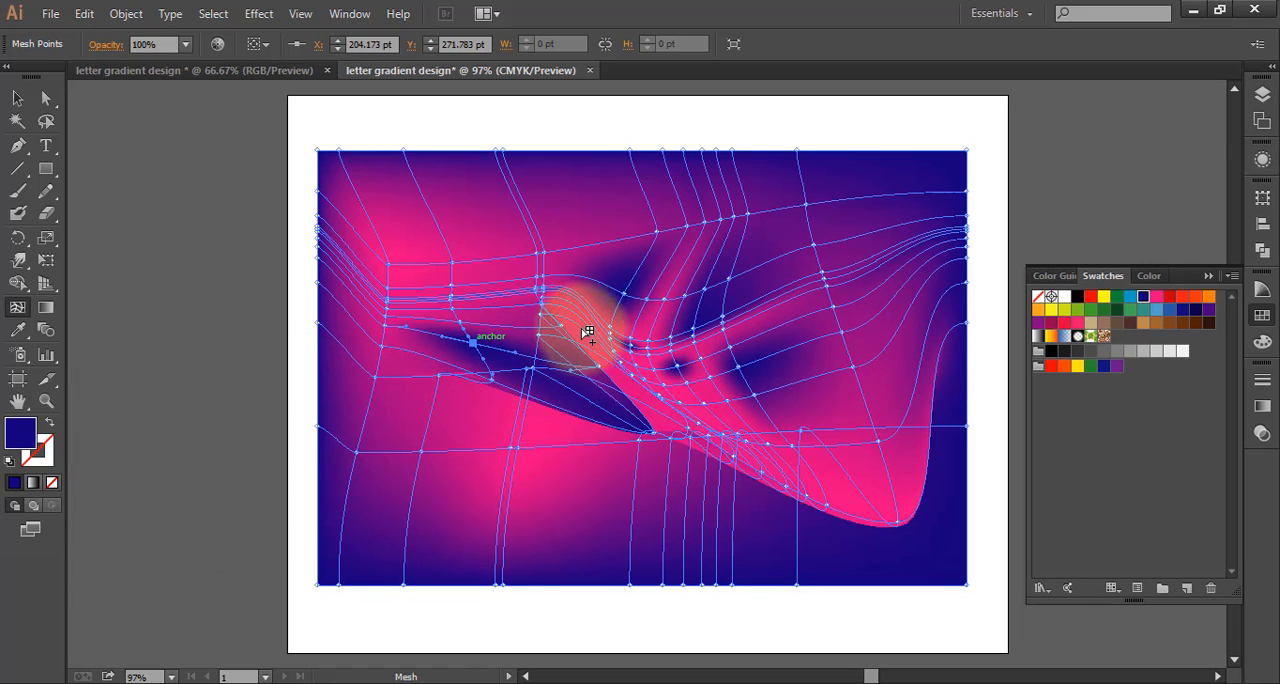
left_click(534, 265)
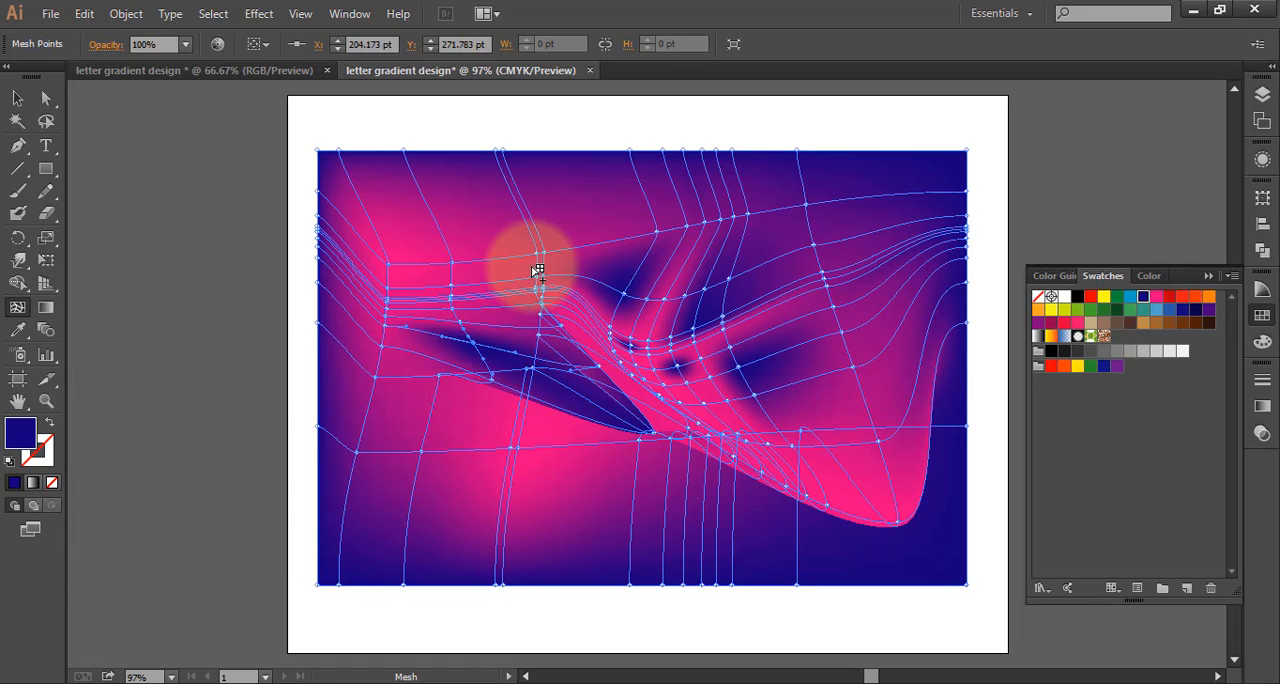
left_click(625, 346)
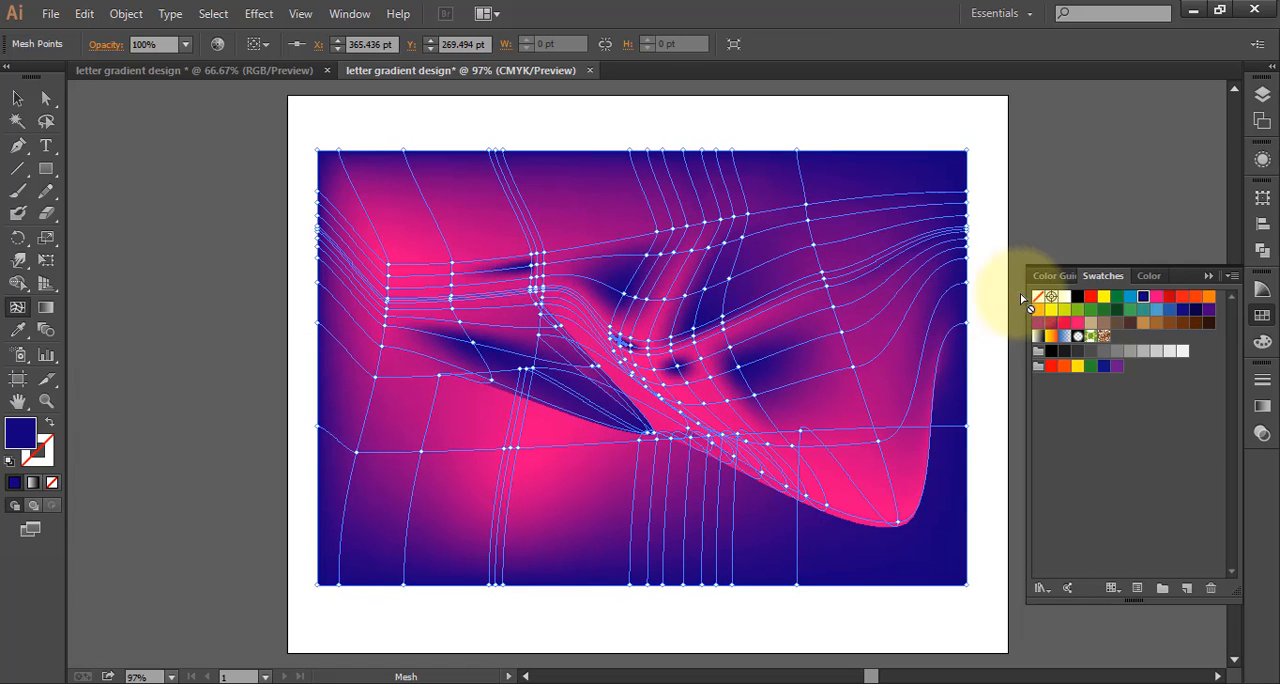
Color the newest mesh point light blue, add more light blue, dark blue and purple points around the center, and deselect the mesh
left_click(1130, 297)
left_click(588, 310)
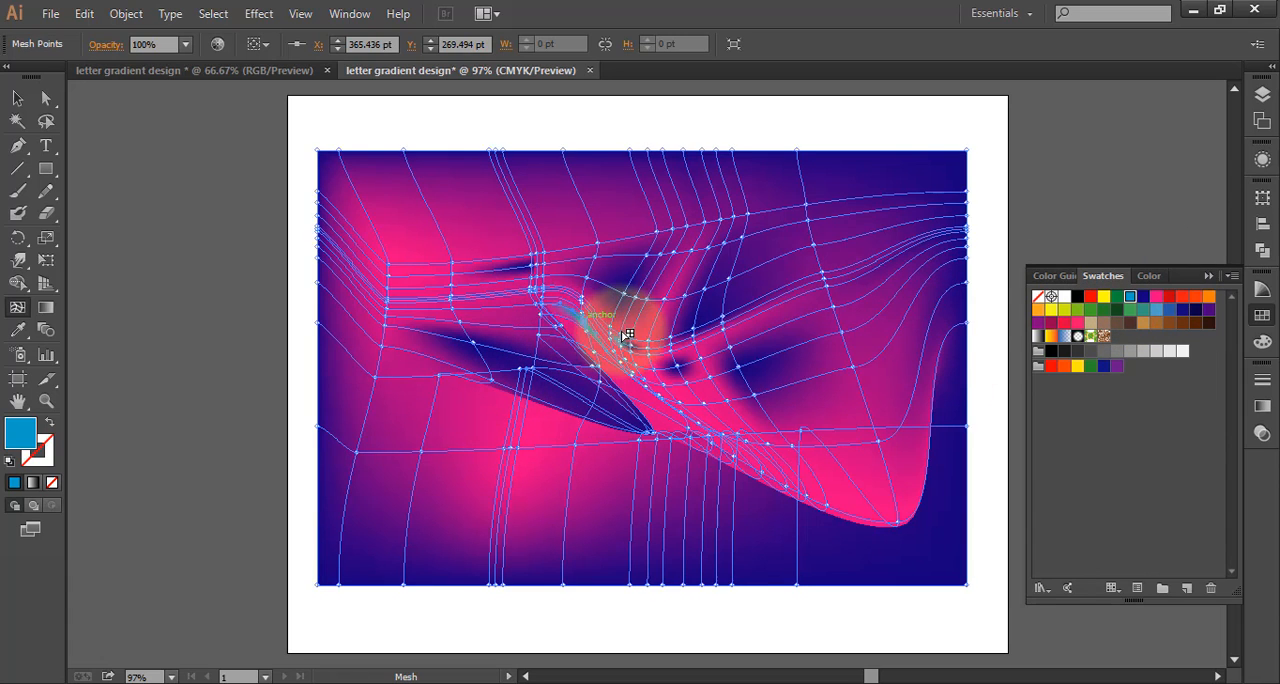
left_click(600, 315)
left_click_drag(590, 330, 573, 362)
left_click(561, 364)
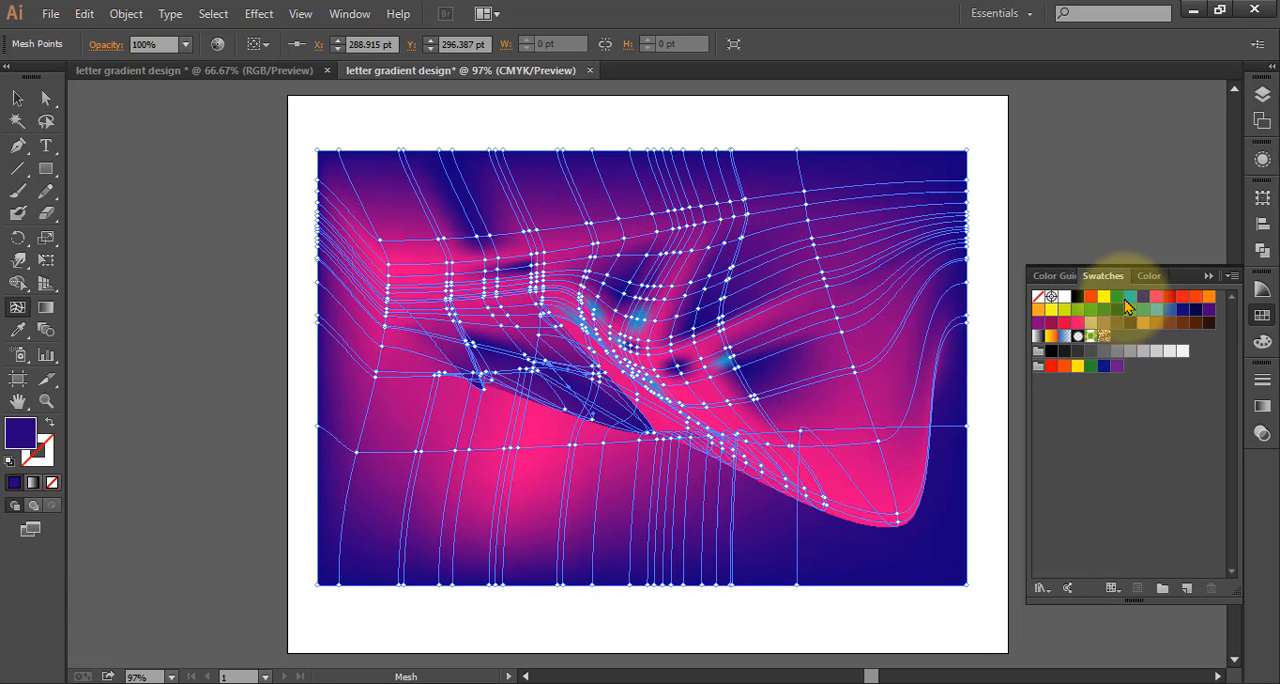
left_click_drag(652, 382, 537, 277)
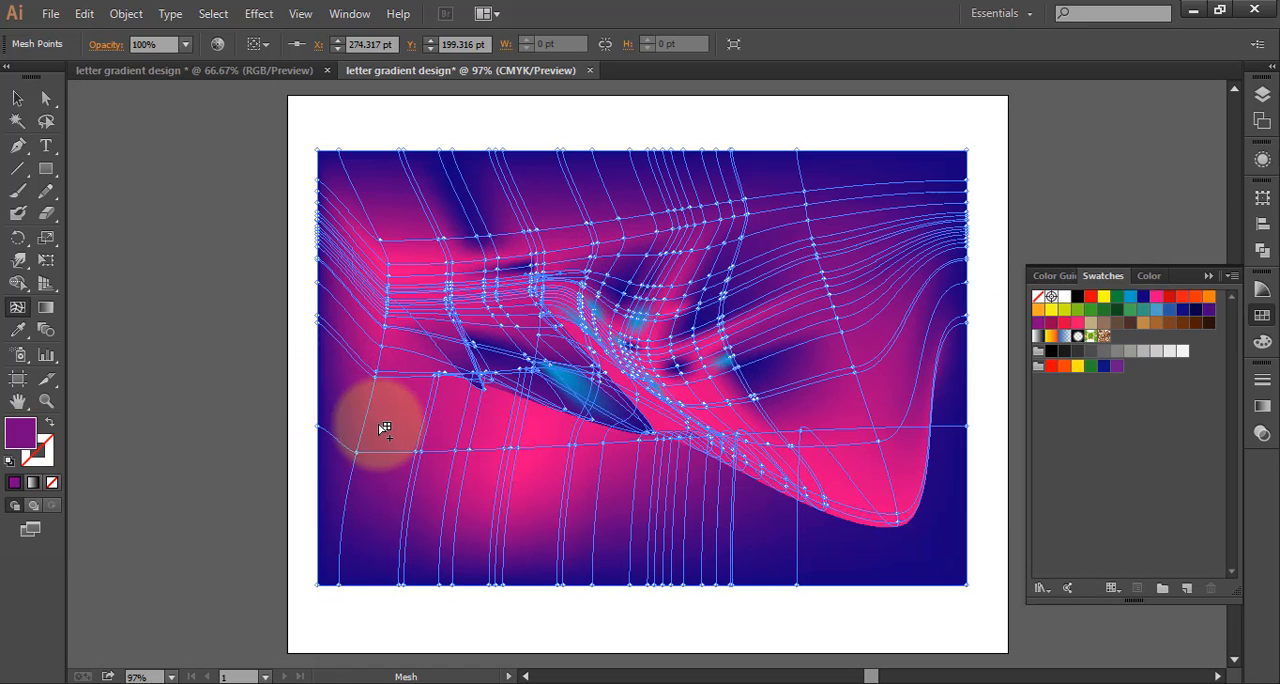
left_click(17, 98)
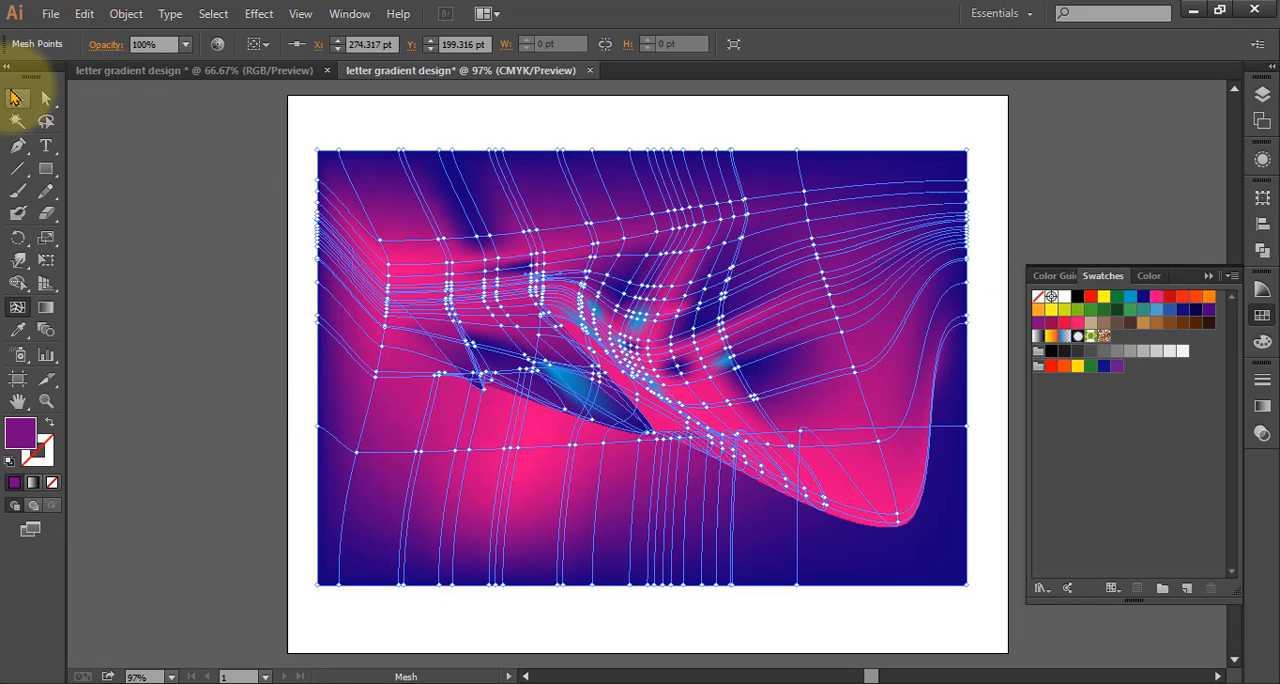
left_click(370, 117)
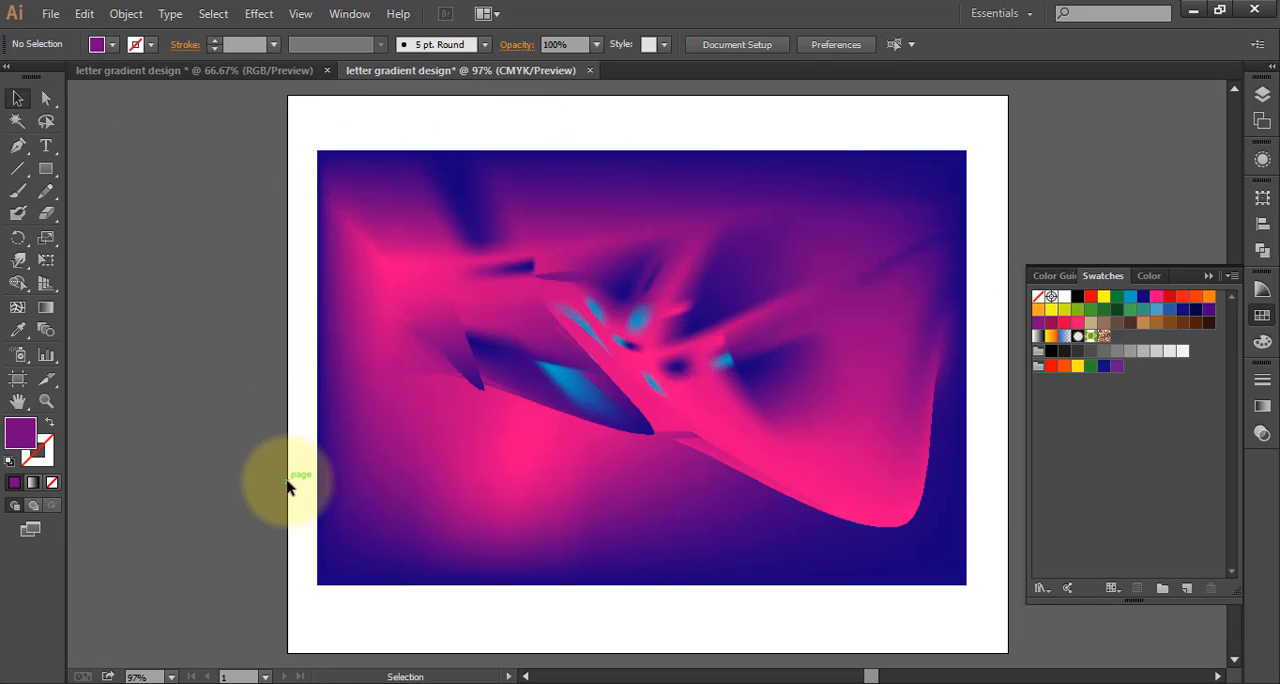
left_click(553, 378)
left_click(310, 393)
left_click(357, 316)
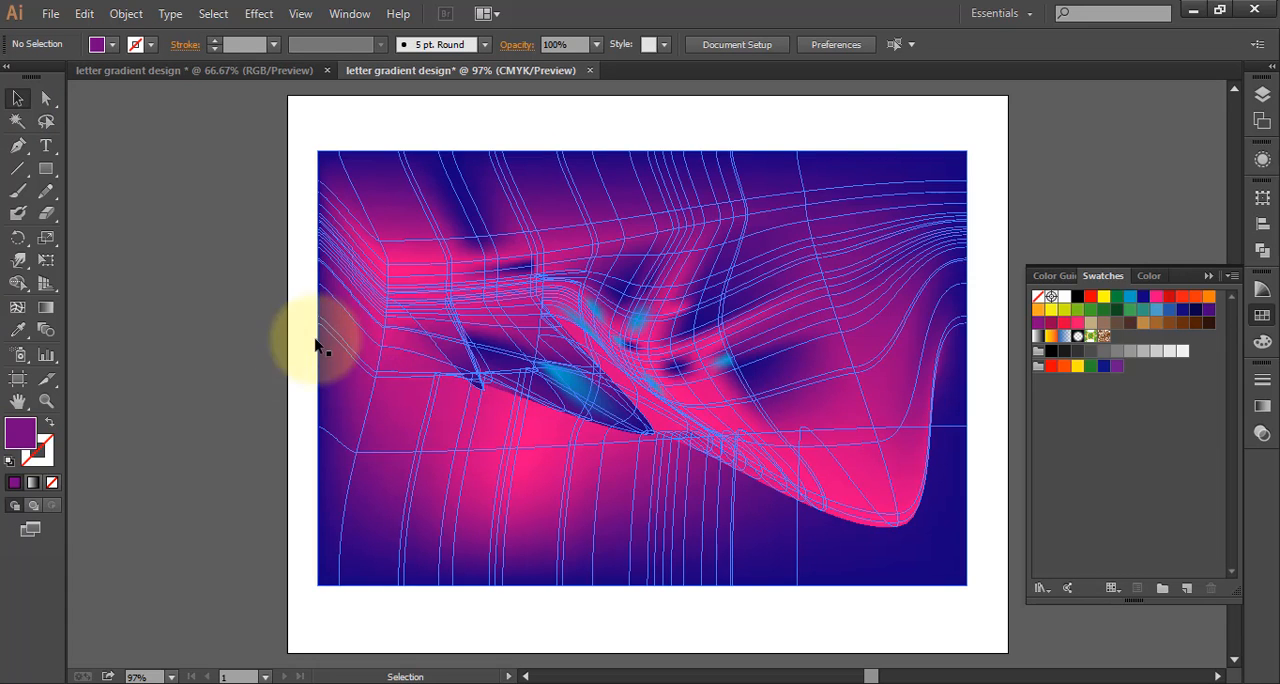
left_click(148, 333)
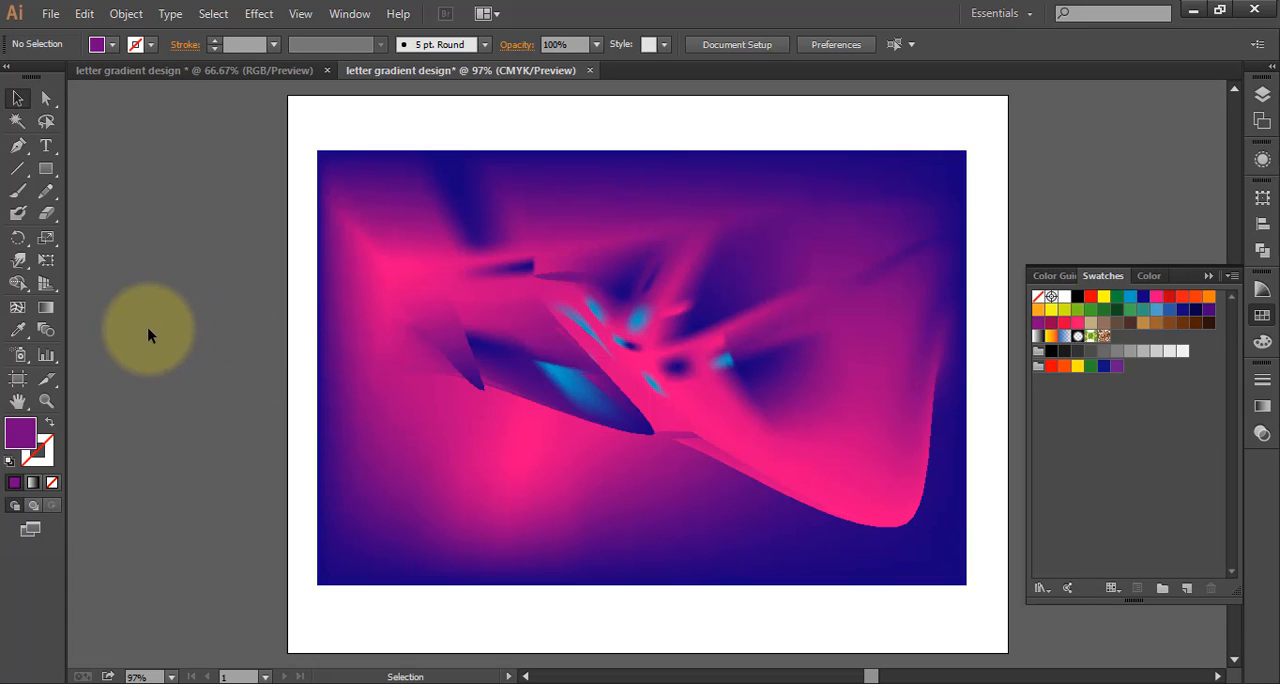
Distort the middle and left part of the gradient mesh into wavy folds with several Warp tool strokes
left_click(18, 262)
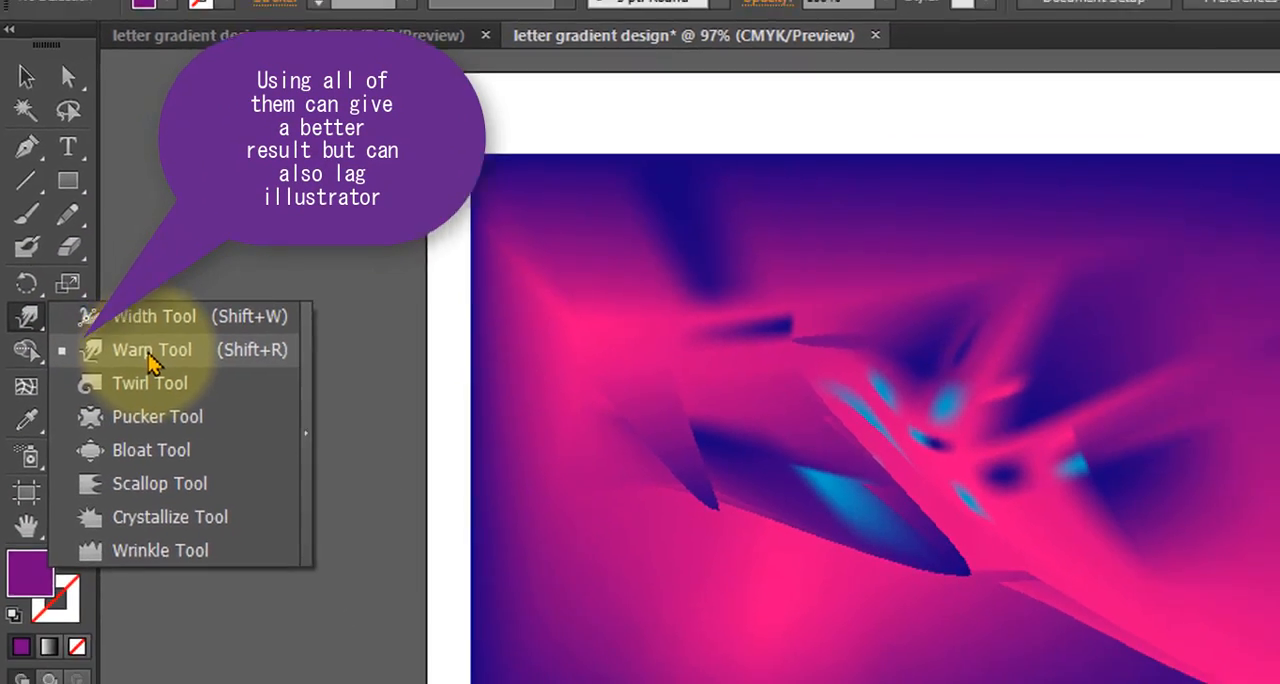
left_click(150, 376)
mouse_move(293, 267)
left_mouse_down()
mouse_move(684, 280)
mouse_move(711, 327)
mouse_move(698, 299)
mouse_move(586, 270)
mouse_move(675, 278)
mouse_move(779, 313)
mouse_move(810, 383)
mouse_move(654, 386)
mouse_move(451, 359)
mouse_move(401, 370)
mouse_move(453, 272)
mouse_move(570, 436)
mouse_move(623, 450)
mouse_move(650, 442)
mouse_move(734, 303)
mouse_move(689, 419)
mouse_move(584, 441)
mouse_move(569, 414)
mouse_move(662, 323)
mouse_move(705, 314)
mouse_move(409, 266)
left_mouse_up()
mouse_move(816, 323)
left_mouse_down()
mouse_move(717, 287)
mouse_move(862, 383)
mouse_move(879, 429)
mouse_move(810, 448)
mouse_move(803, 363)
mouse_move(823, 339)
mouse_move(720, 291)
mouse_move(602, 258)
mouse_move(539, 257)
mouse_move(409, 286)
left_mouse_up()
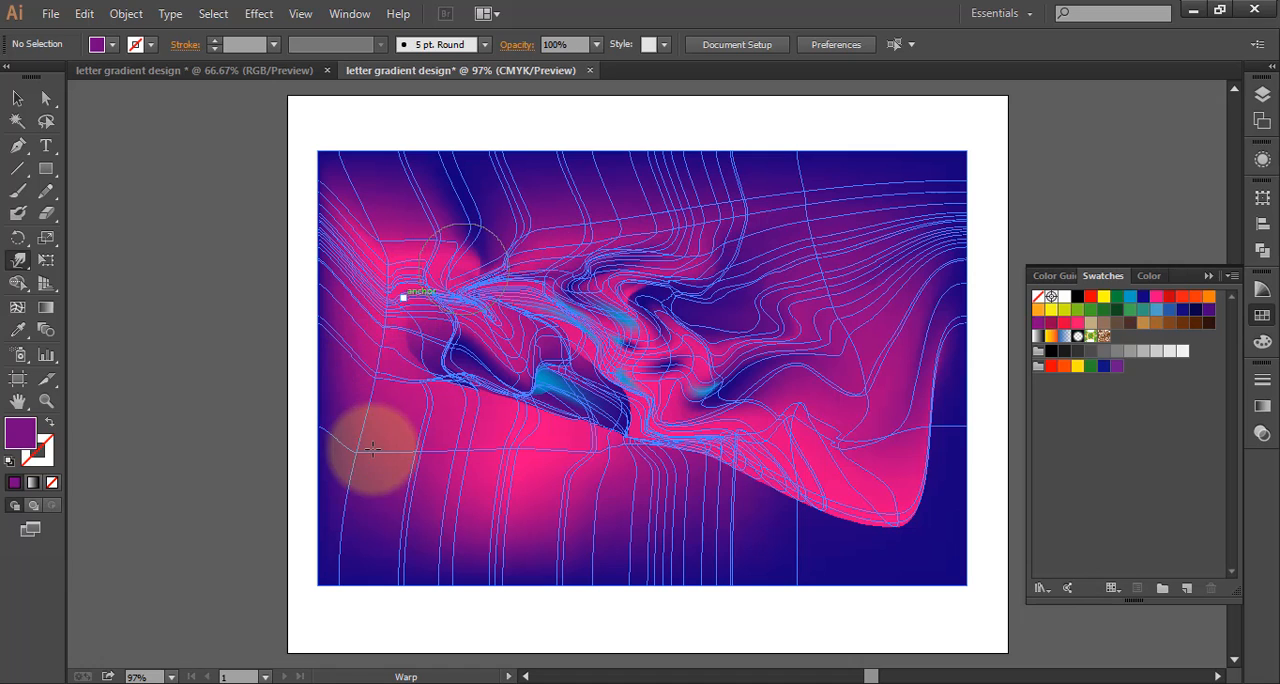
mouse_move(386, 337)
left_mouse_down()
mouse_move(443, 413)
mouse_move(484, 443)
mouse_move(669, 481)
mouse_move(769, 480)
mouse_move(801, 458)
left_mouse_up()
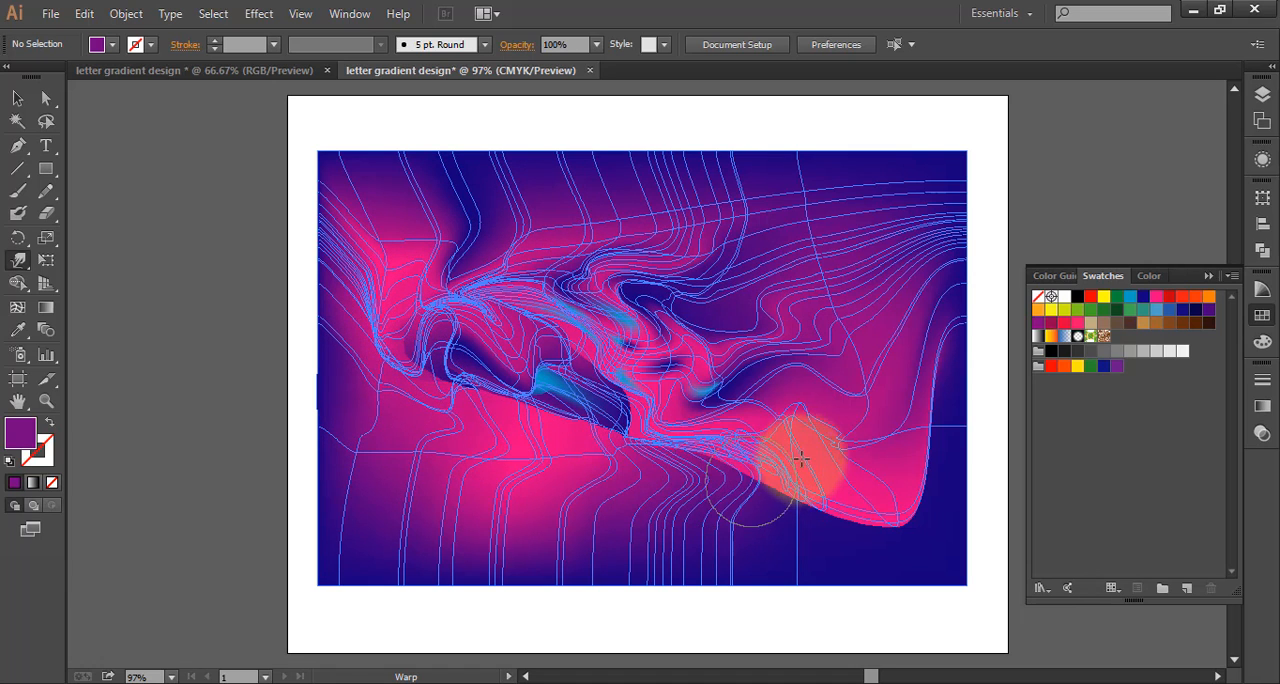
left_click_drag(547, 268, 523, 493)
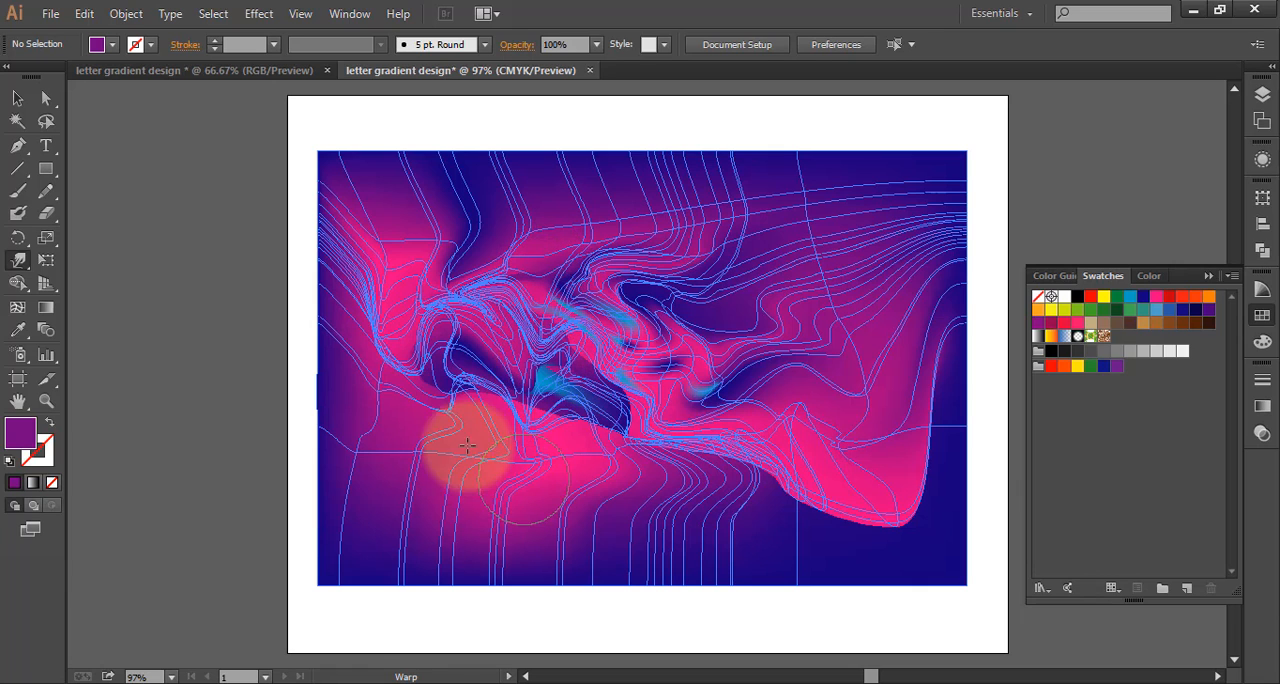
mouse_move(448, 258)
left_mouse_down()
mouse_move(447, 325)
mouse_move(487, 448)
mouse_move(586, 449)
mouse_move(614, 434)
mouse_move(657, 366)
mouse_move(734, 304)
mouse_move(749, 277)
mouse_move(735, 262)
left_mouse_up()
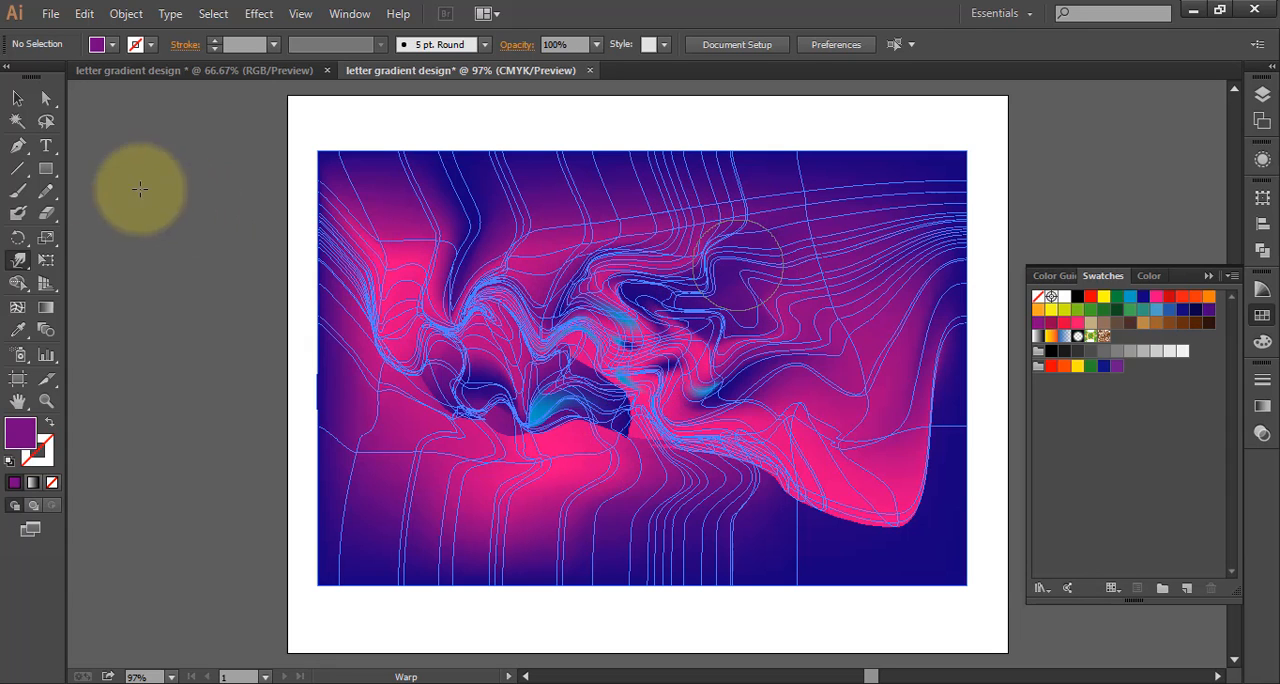
left_click(17, 100)
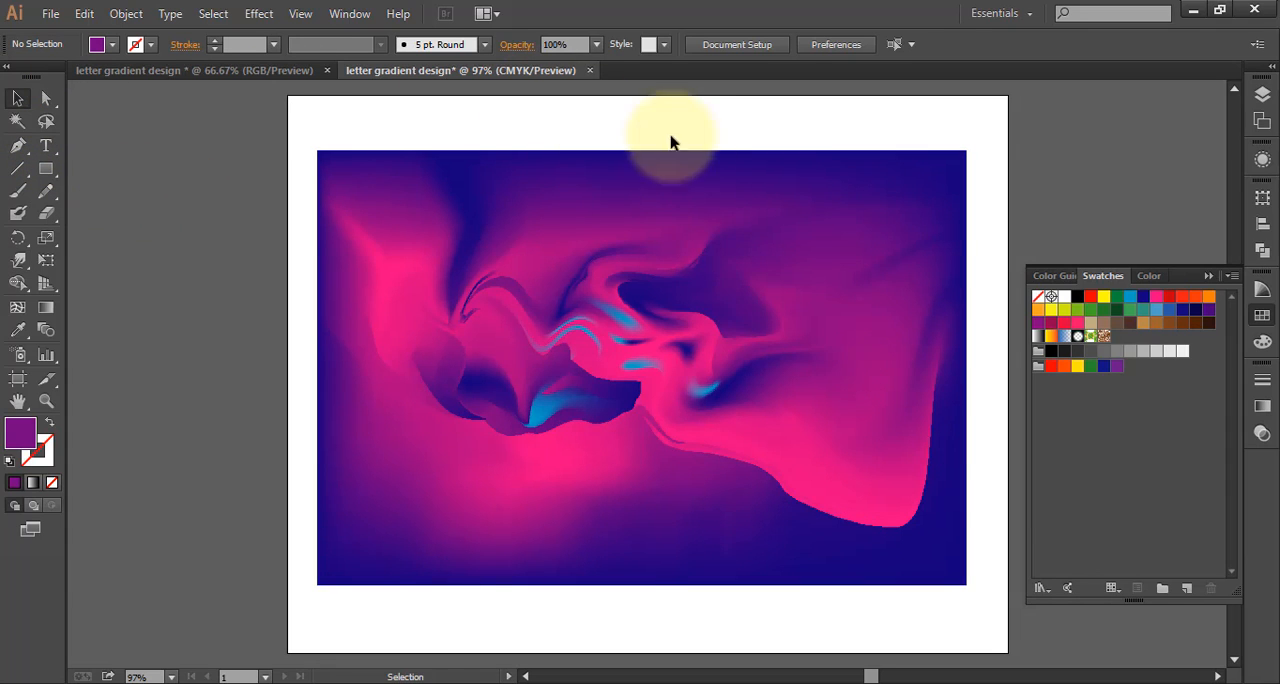
Add the text "Holla" on the white area of the artboard just below the gradient rectangle
left_click(629, 366)
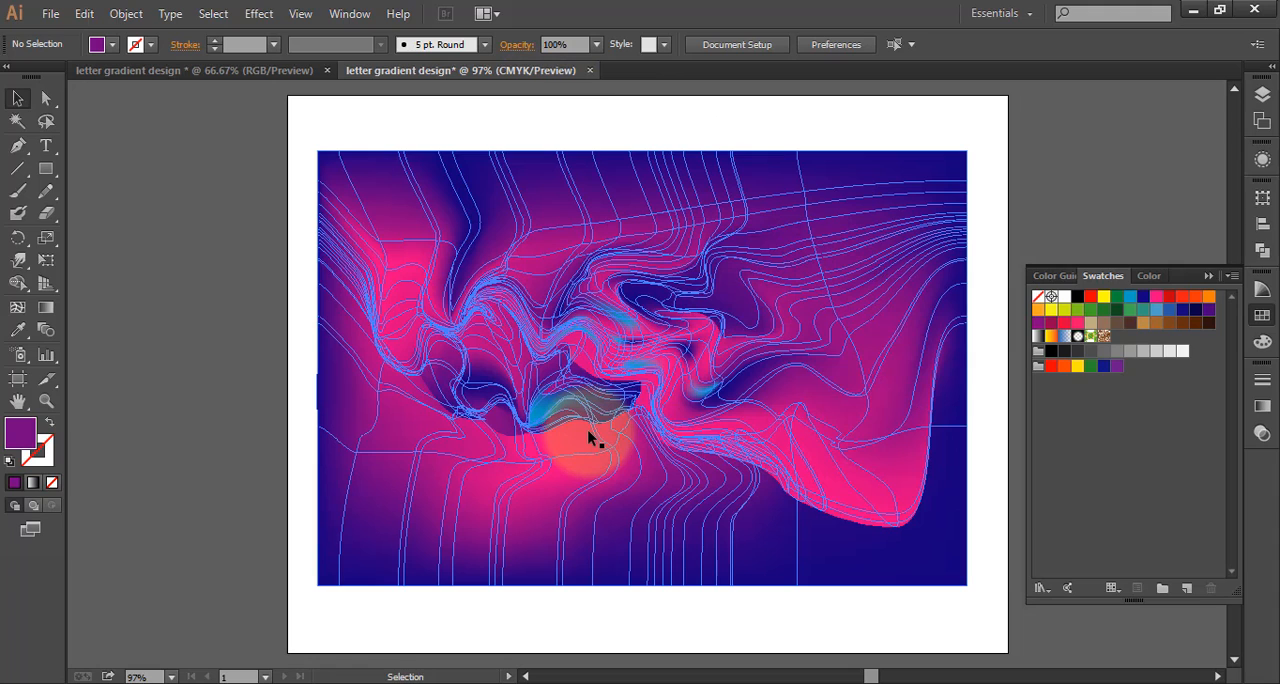
scroll(586, 387, "down", 1)
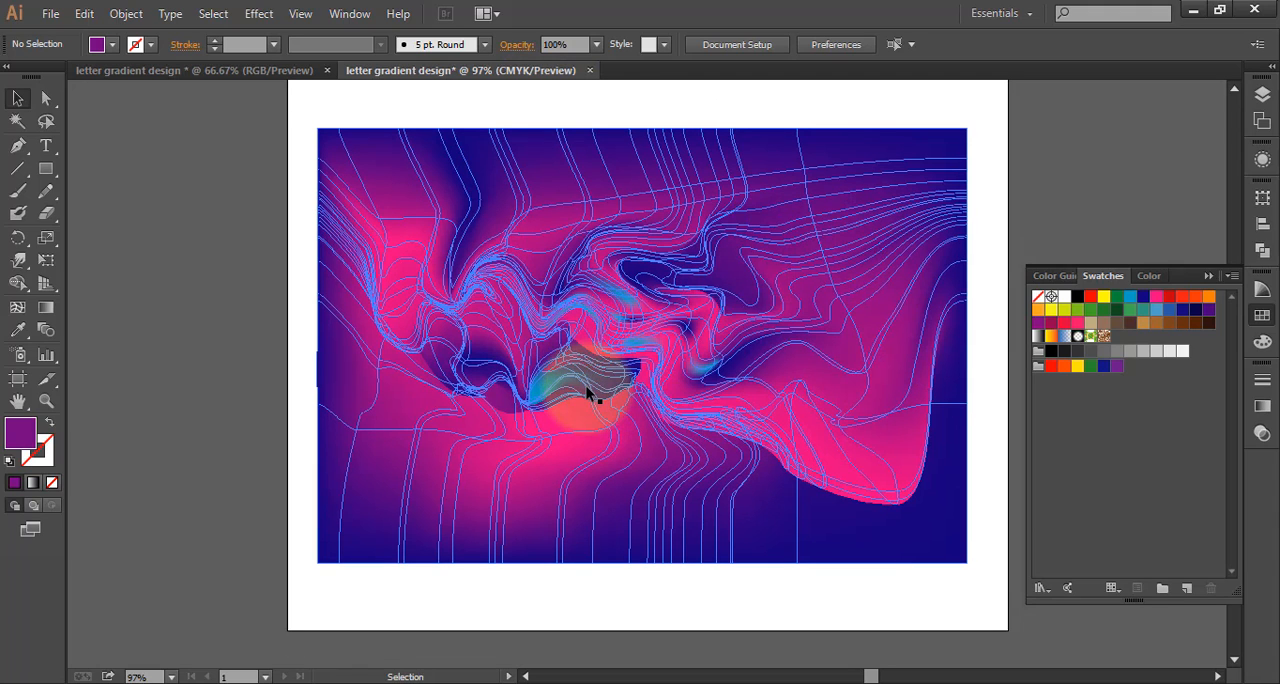
left_click_drag(586, 386, 582, 368)
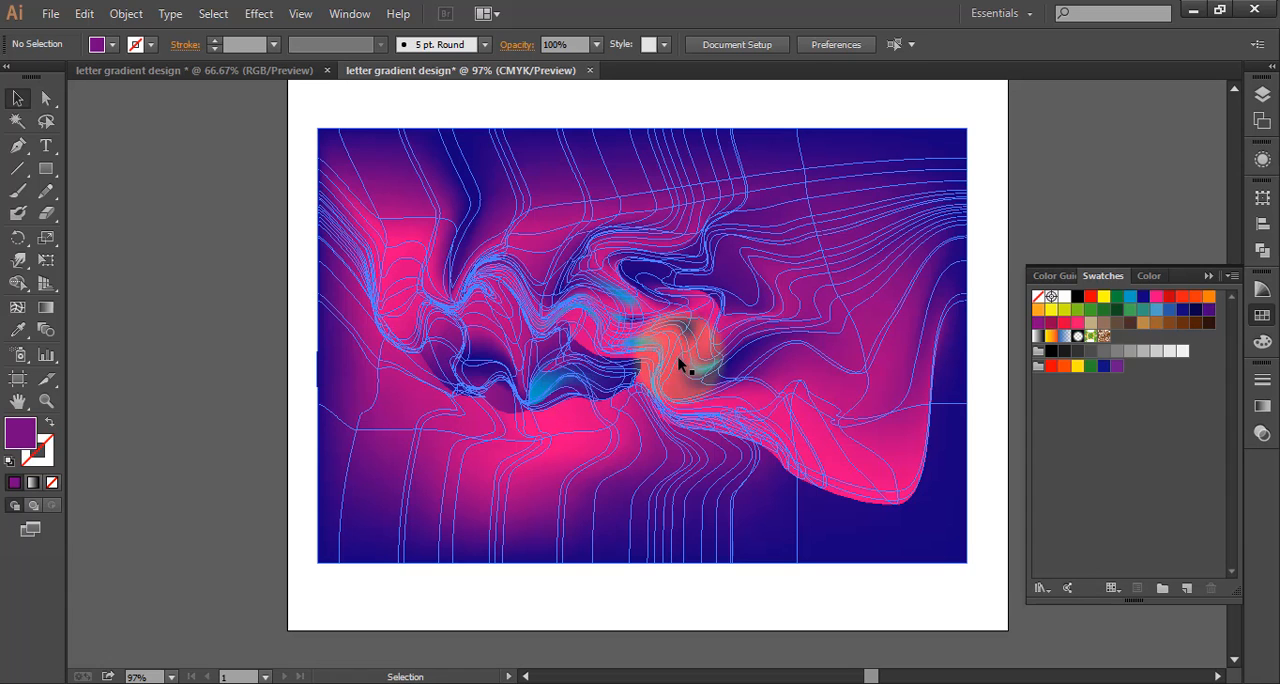
left_click(46, 146)
scroll(712, 420, "down", 2)
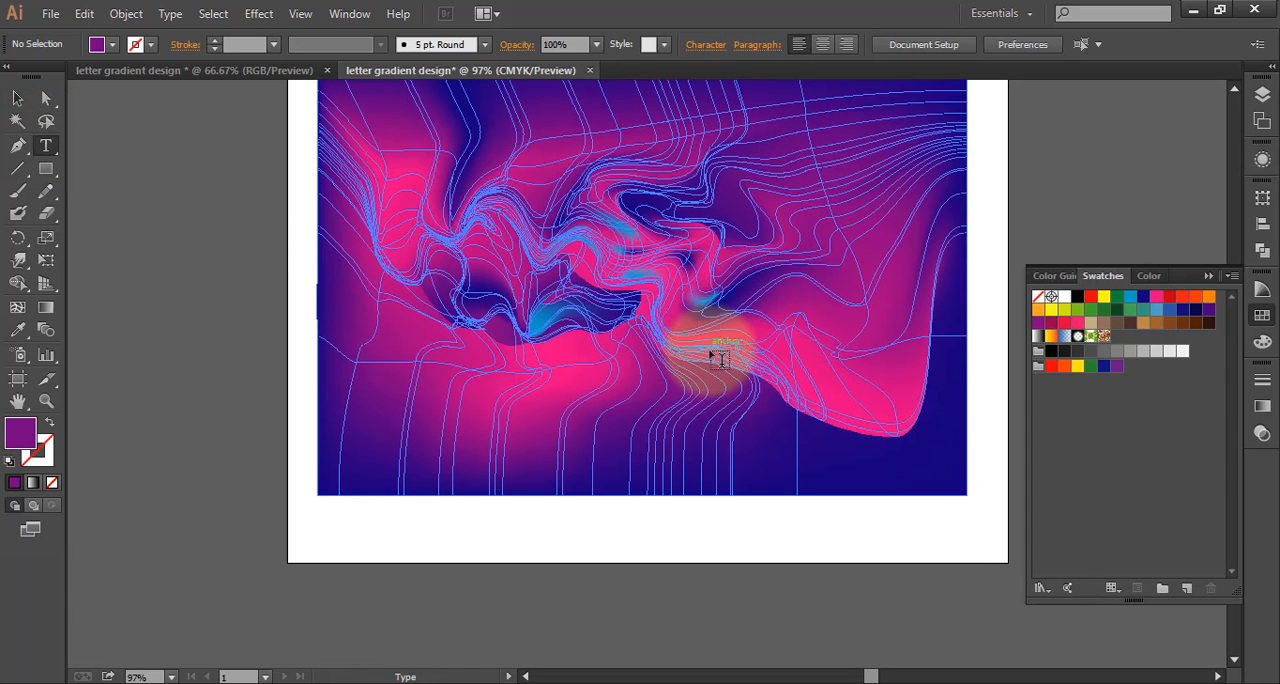
scroll(671, 434, "down", 1)
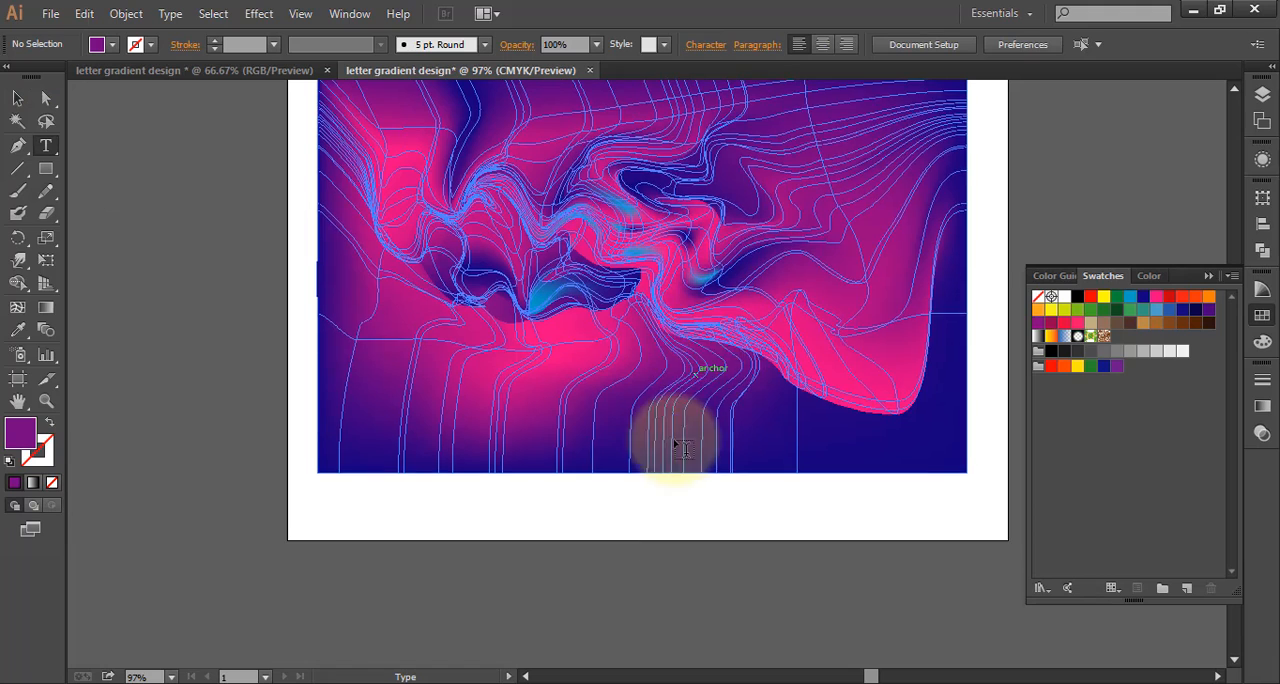
left_click(524, 514)
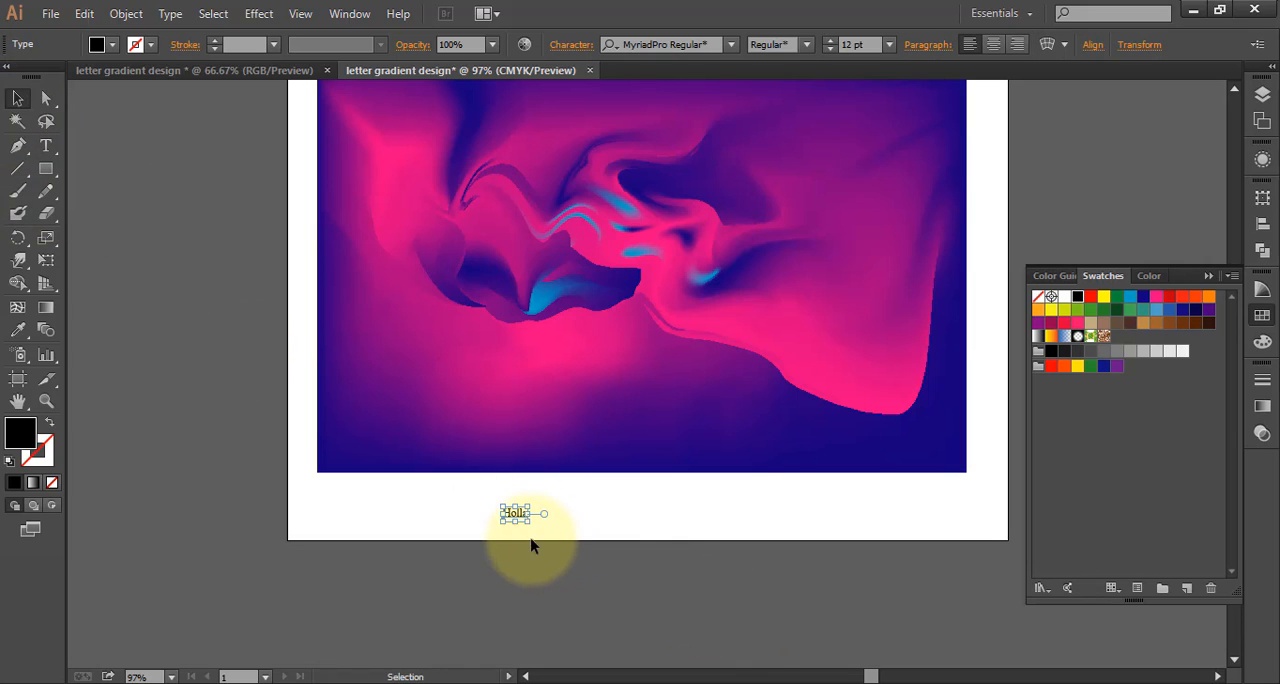
Enlarge the "Holla" text to 207.87 pt and shift it left below the gradient rectangle
left_click_drag(527, 522, 903, 634)
left_click_drag(704, 612, 700, 622)
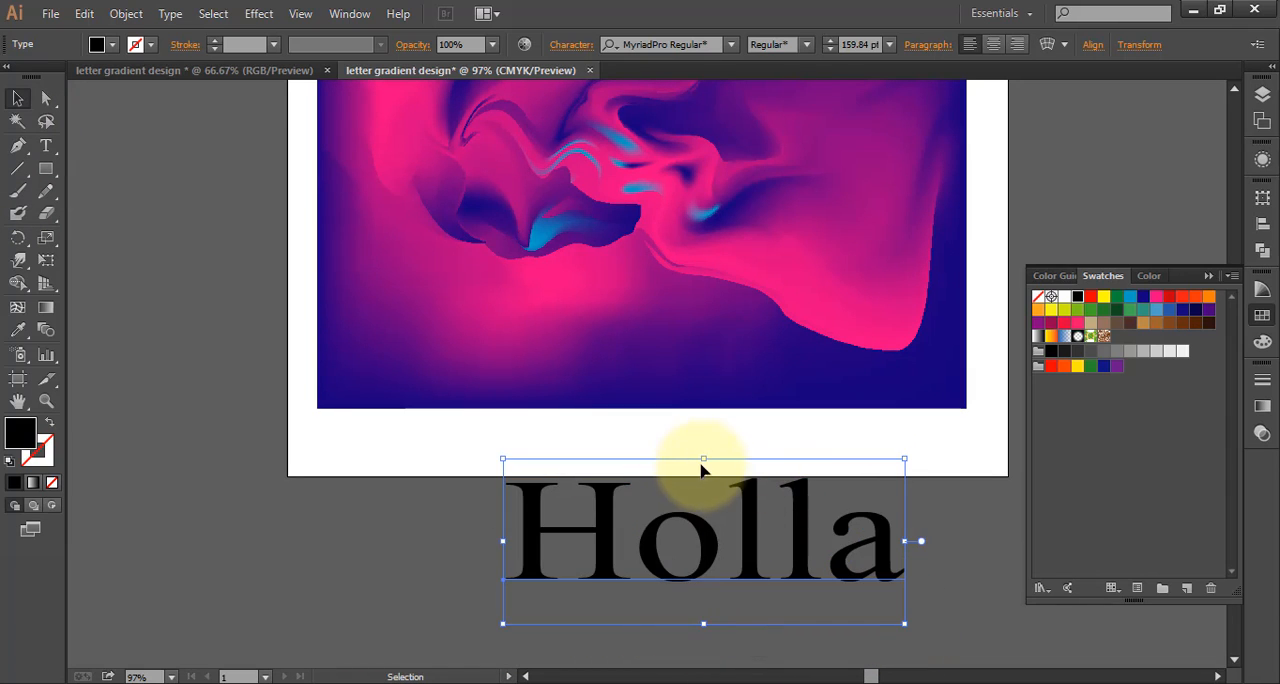
left_click_drag(703, 460, 704, 412)
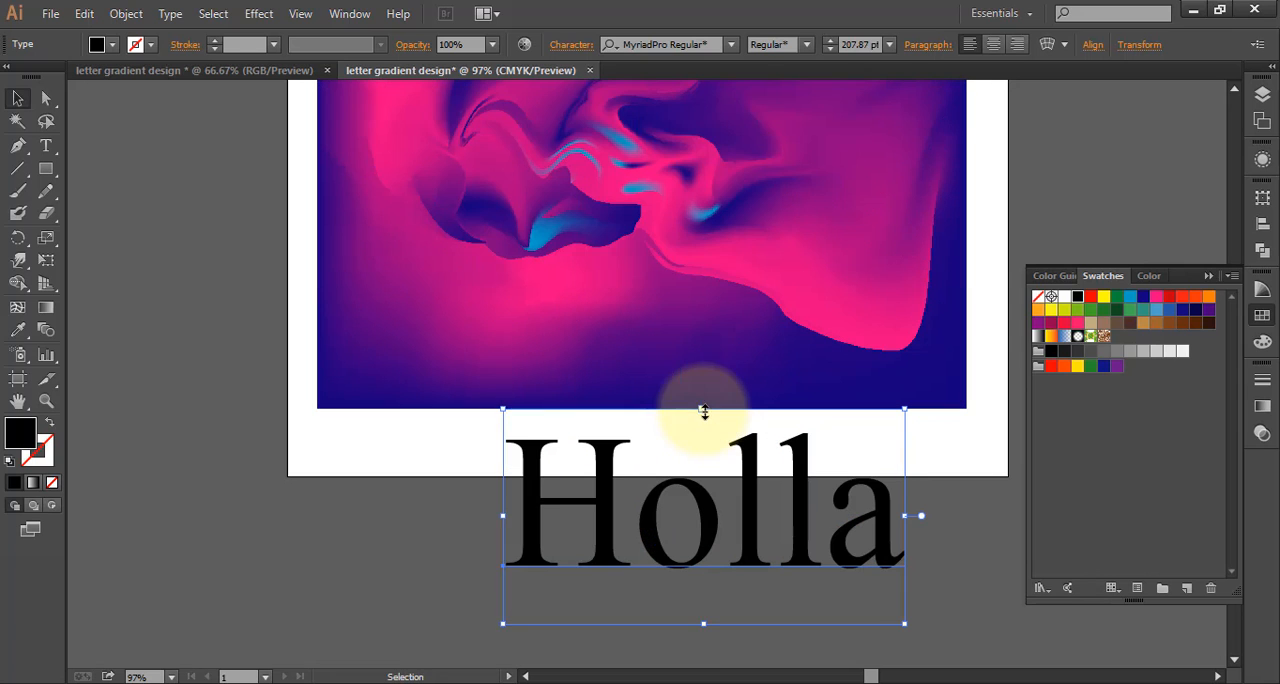
left_click_drag(505, 515, 410, 518)
left_click_drag(719, 538, 698, 537)
left_click_drag(886, 518, 790, 514)
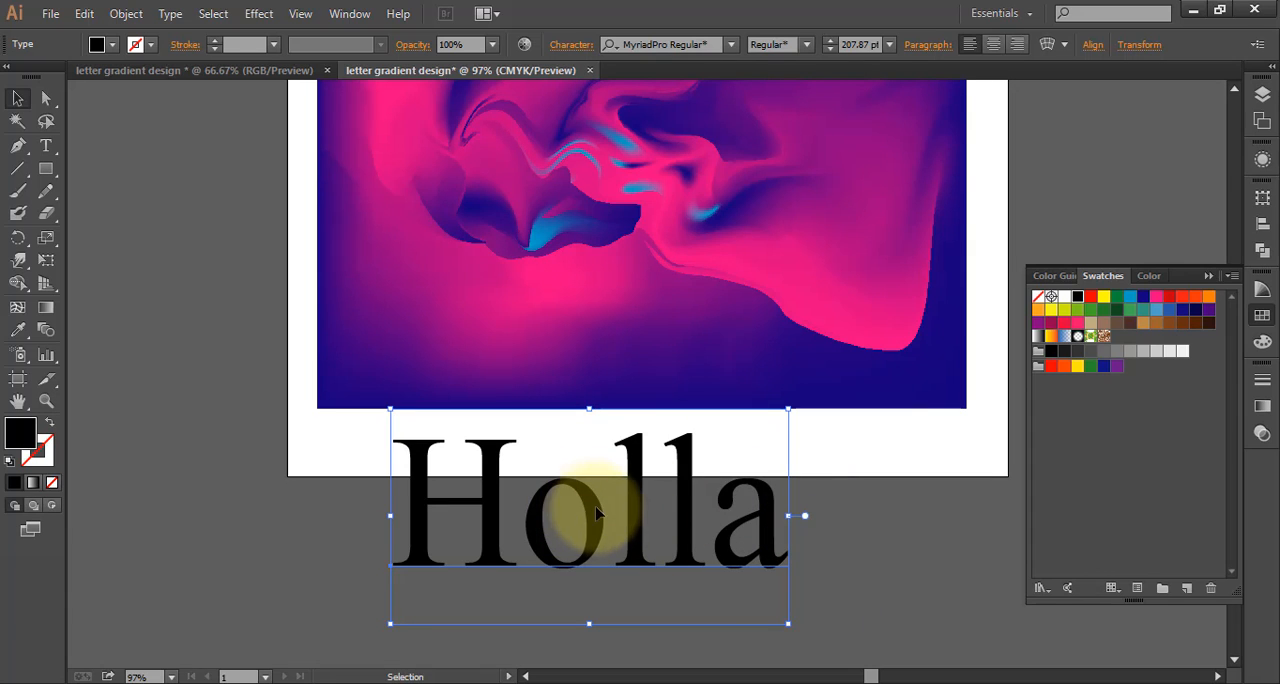
Try the Matura MT Script Capitals font on the "Holla" text and settle on Magneto Bold
left_click(731, 45)
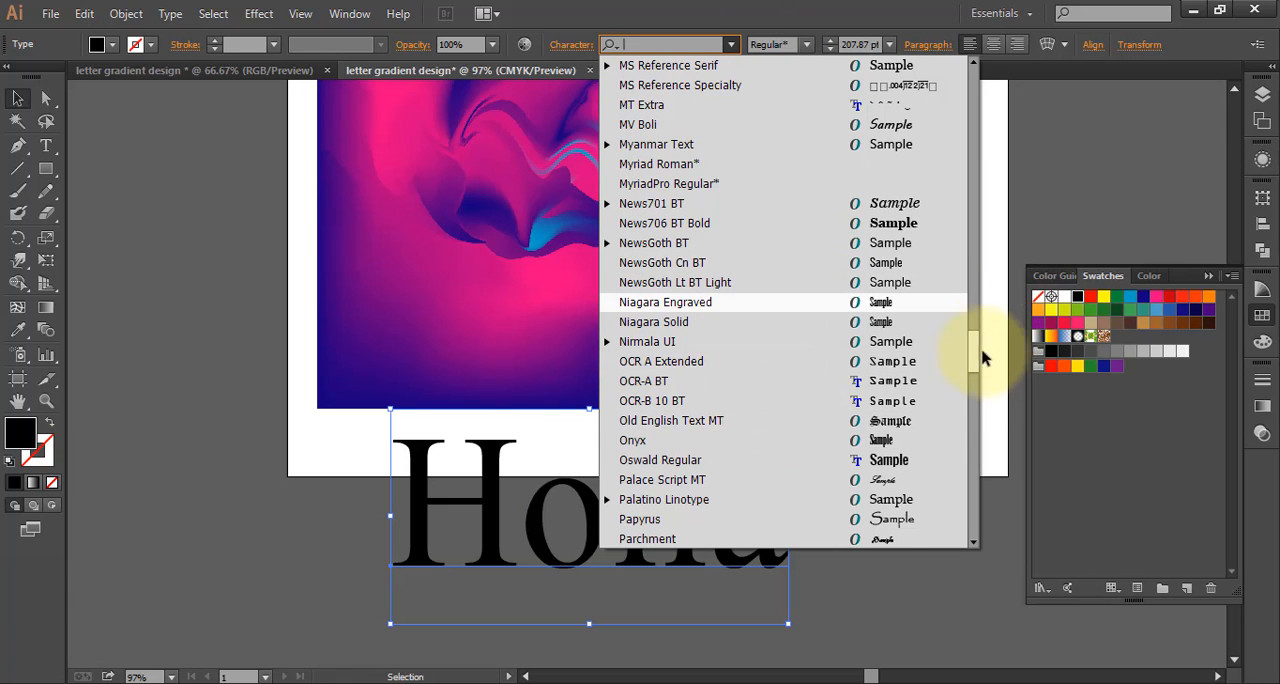
left_click_drag(972, 352, 980, 300)
left_click(857, 122)
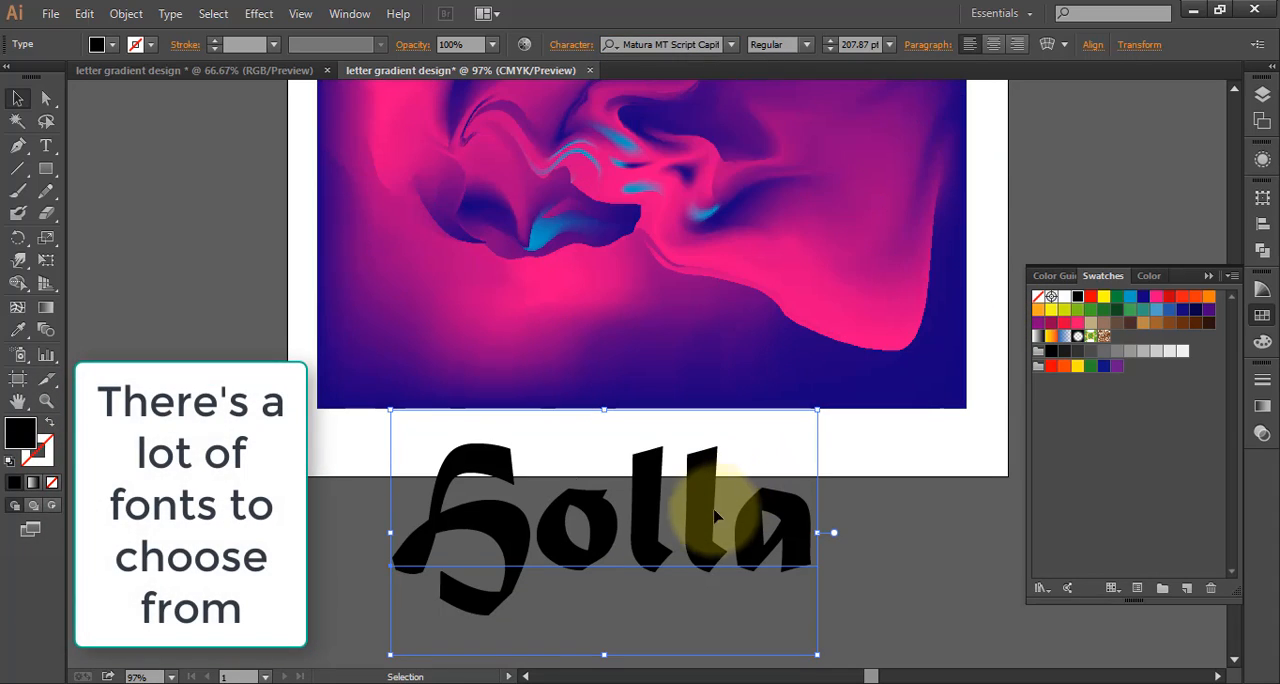
left_click(731, 44)
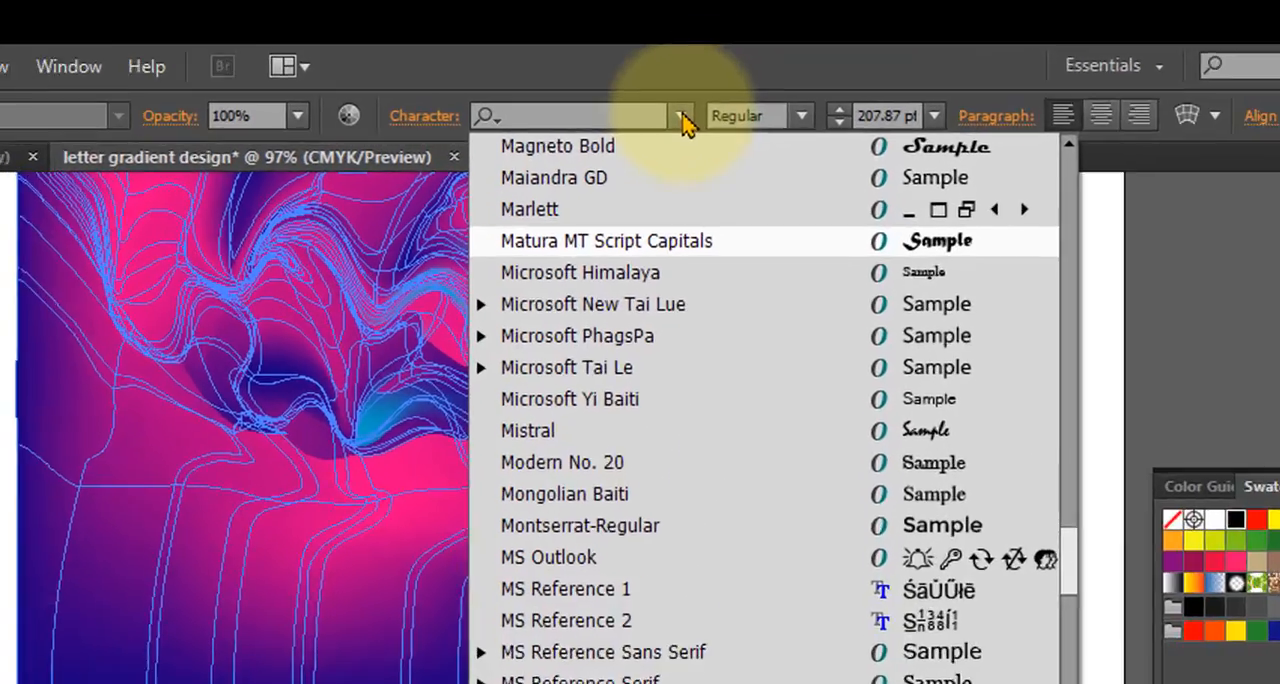
left_click(874, 148)
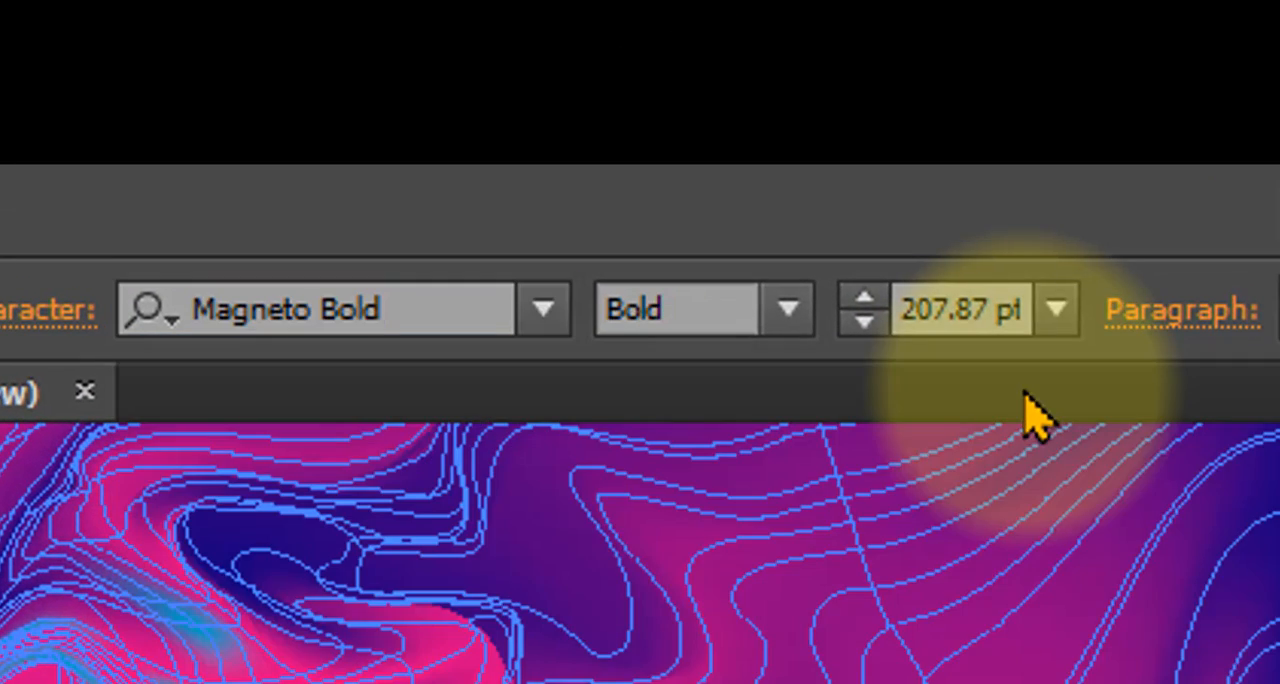
left_click(1030, 410)
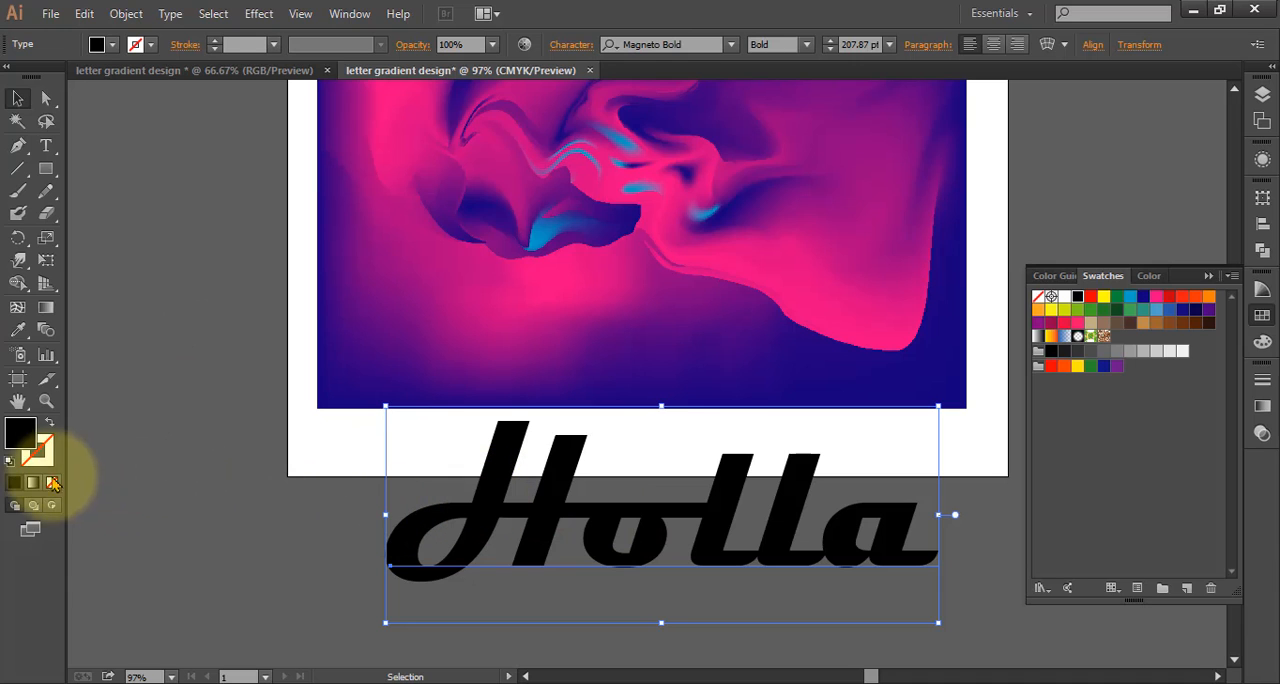
Move the "Holla" text up onto the middle of the gradient rectangle
left_click_drag(530, 537, 540, 479)
scroll(645, 410, "up", 3)
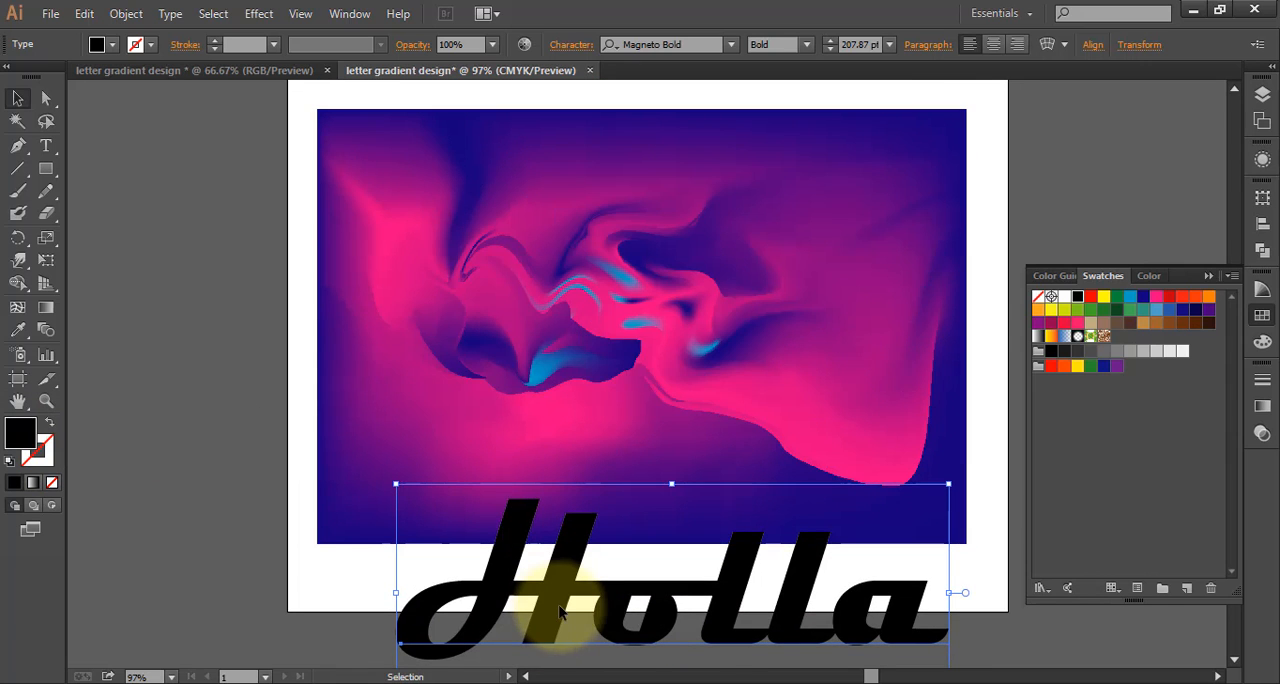
left_click_drag(557, 612, 522, 325)
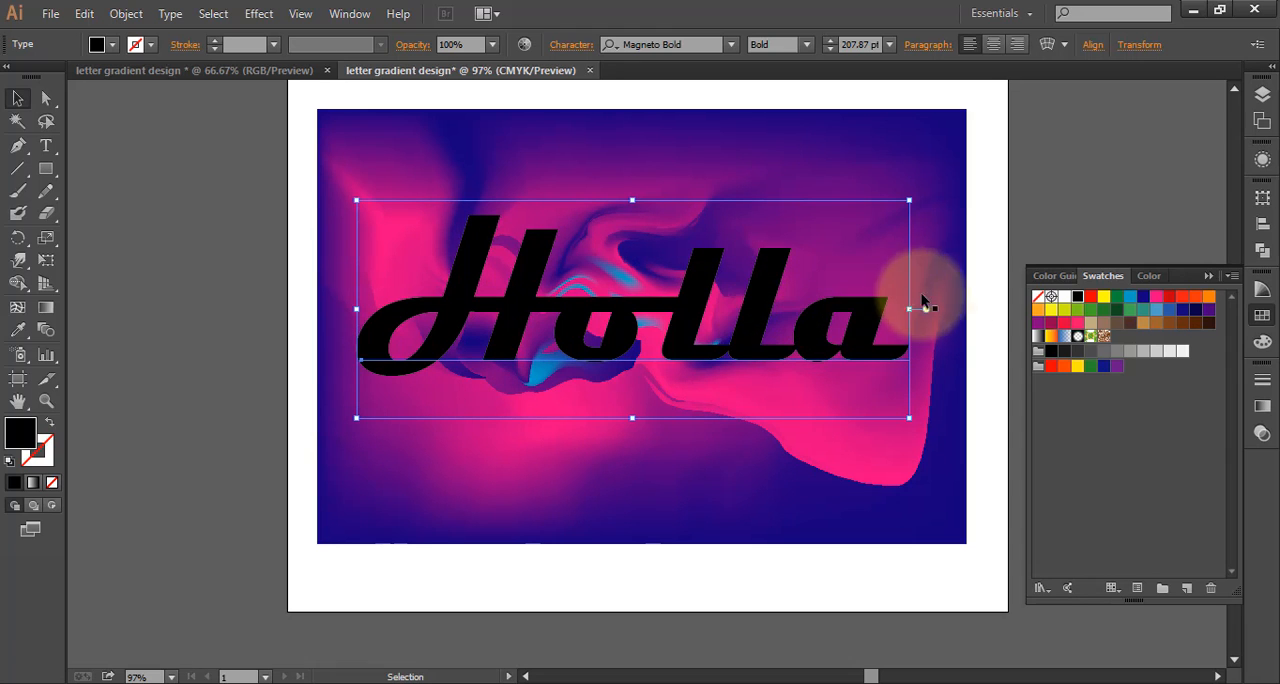
Narrow the "Holla" text, stretch its height to 279.79 pt and reposition it over the distorted part of the gradient
left_click_drag(911, 309, 849, 318)
left_click_drag(586, 316, 605, 339)
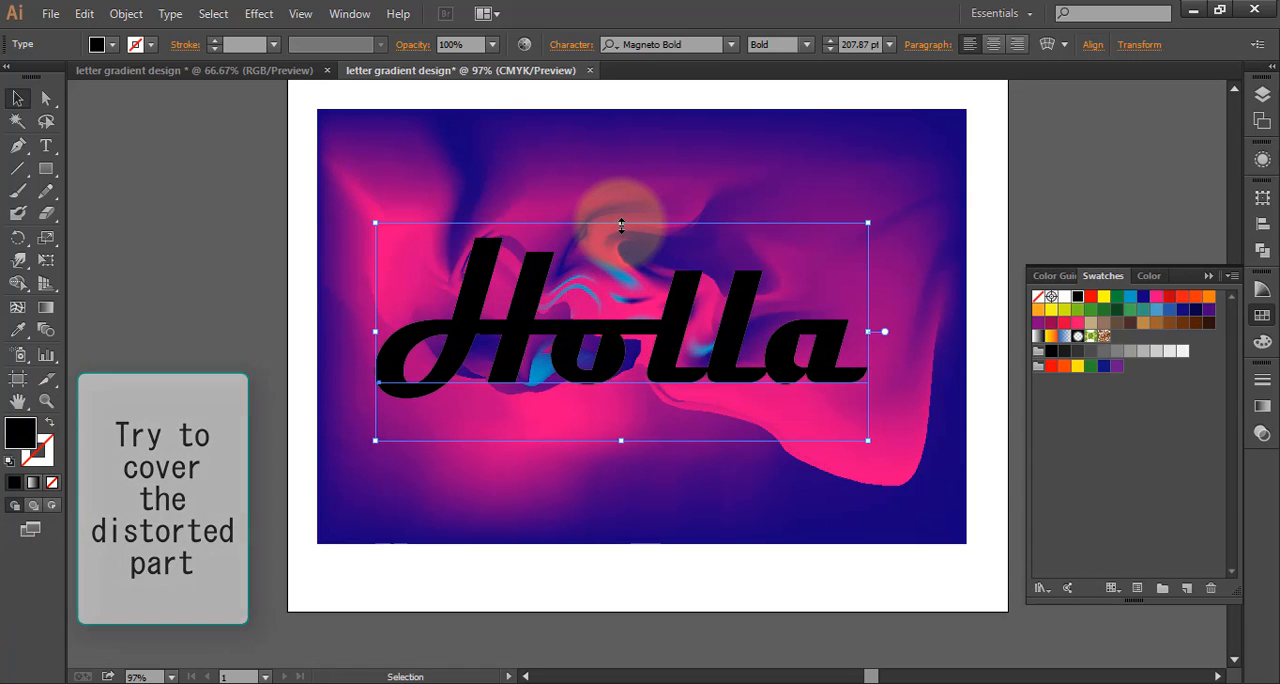
left_click_drag(621, 223, 621, 282)
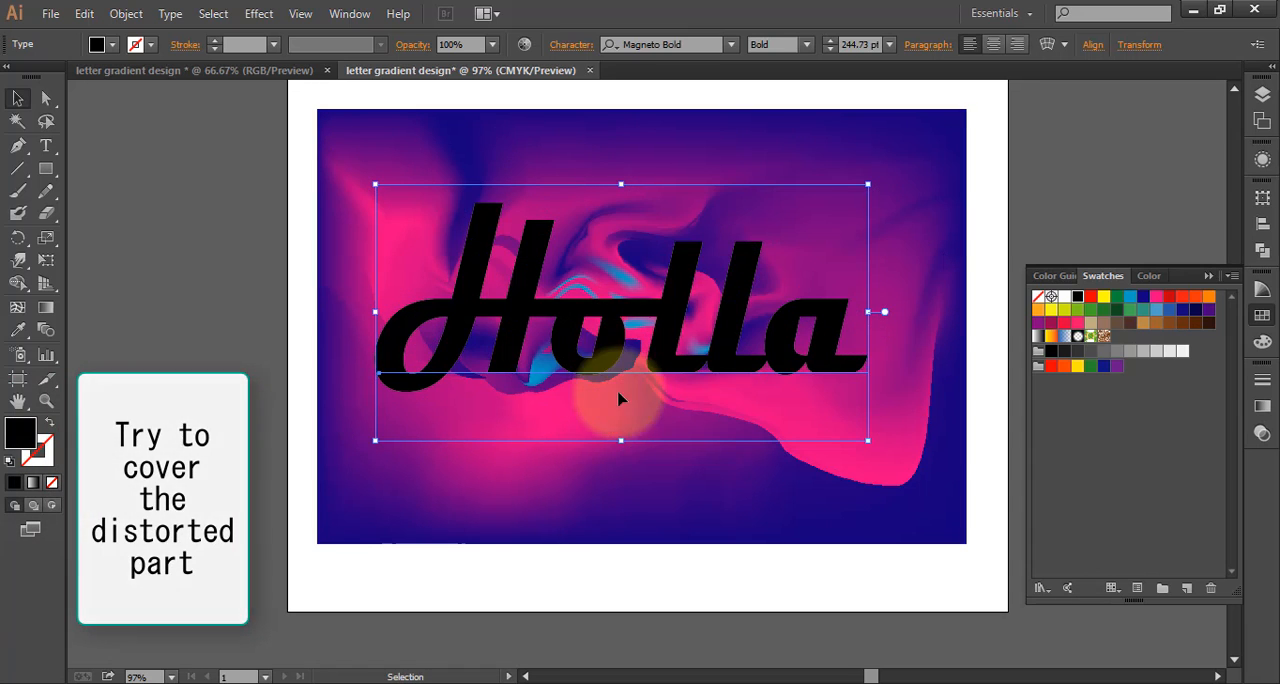
left_click_drag(622, 440, 613, 477)
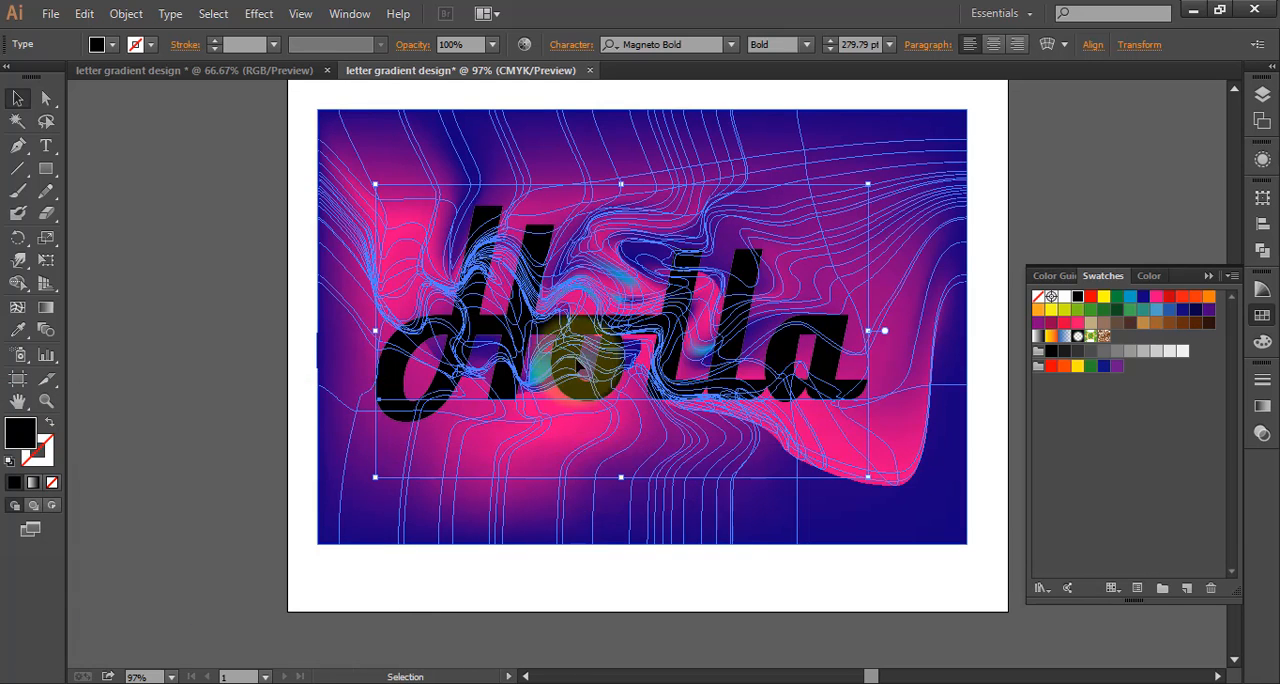
left_click_drag(612, 336, 601, 300)
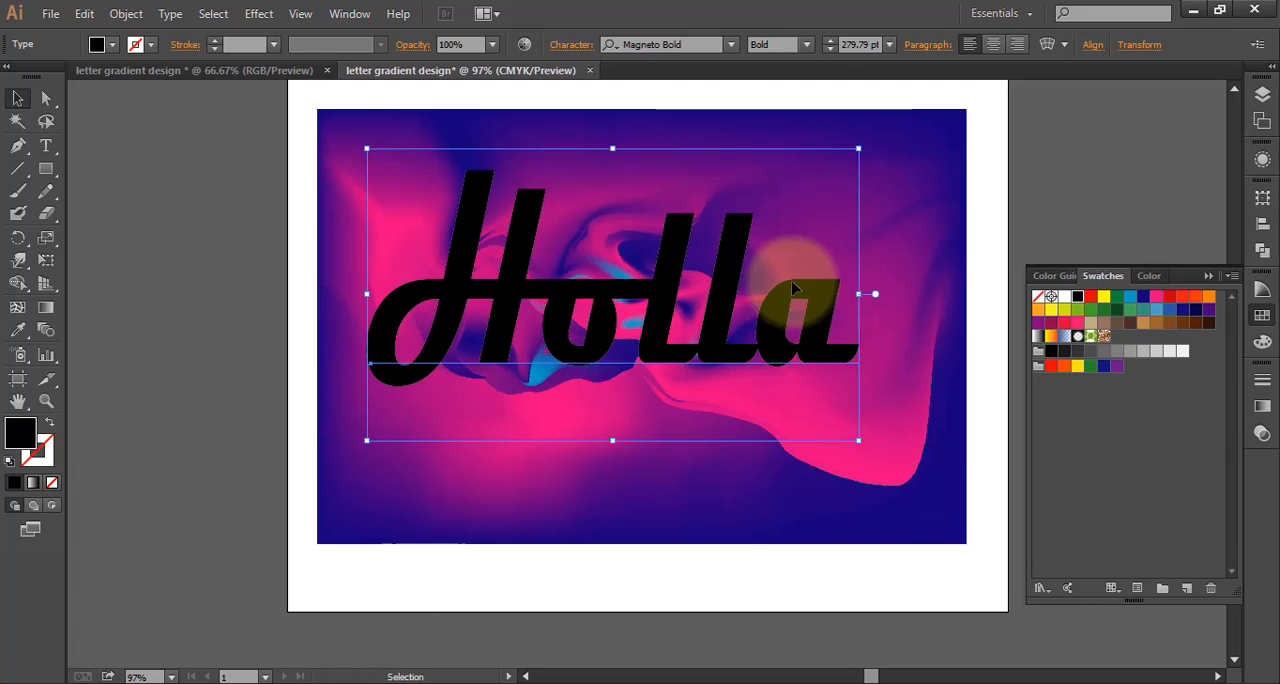
Widen the gradient mesh to about 868 pt past both artboard sides, stretch its height past the lower edge, and deselect it
left_click(927, 275)
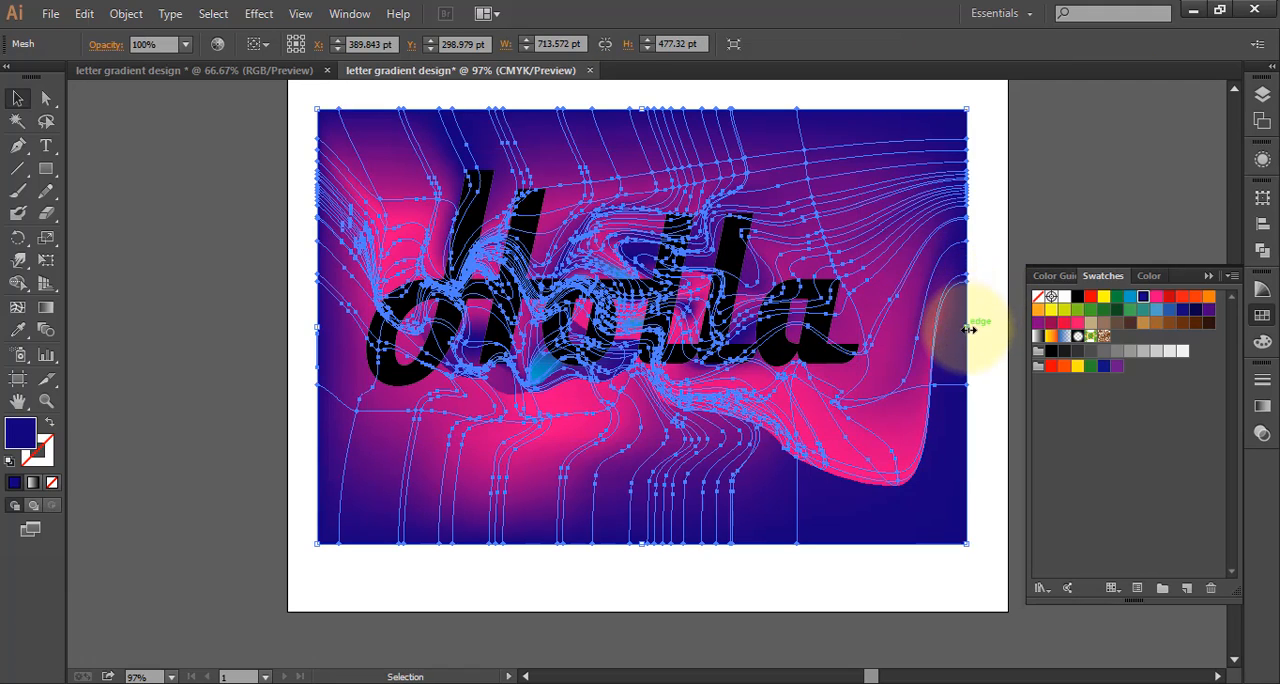
left_click_drag(969, 329, 1048, 318)
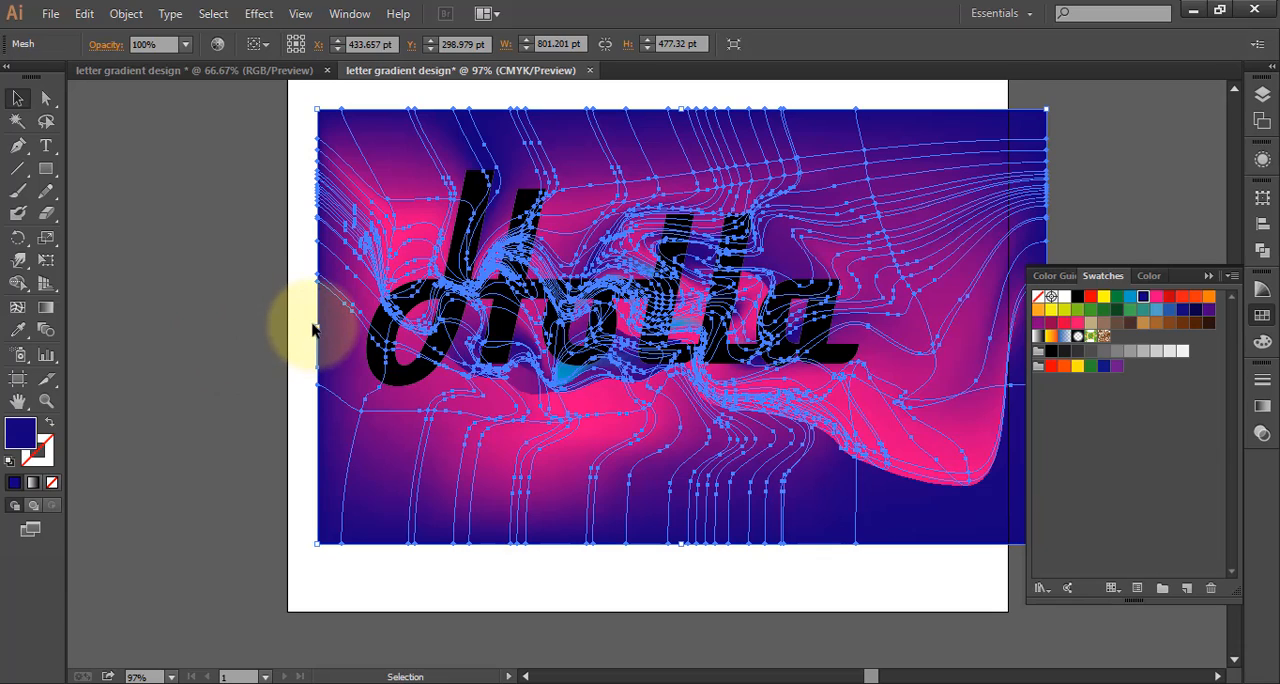
left_click_drag(316, 330, 258, 334)
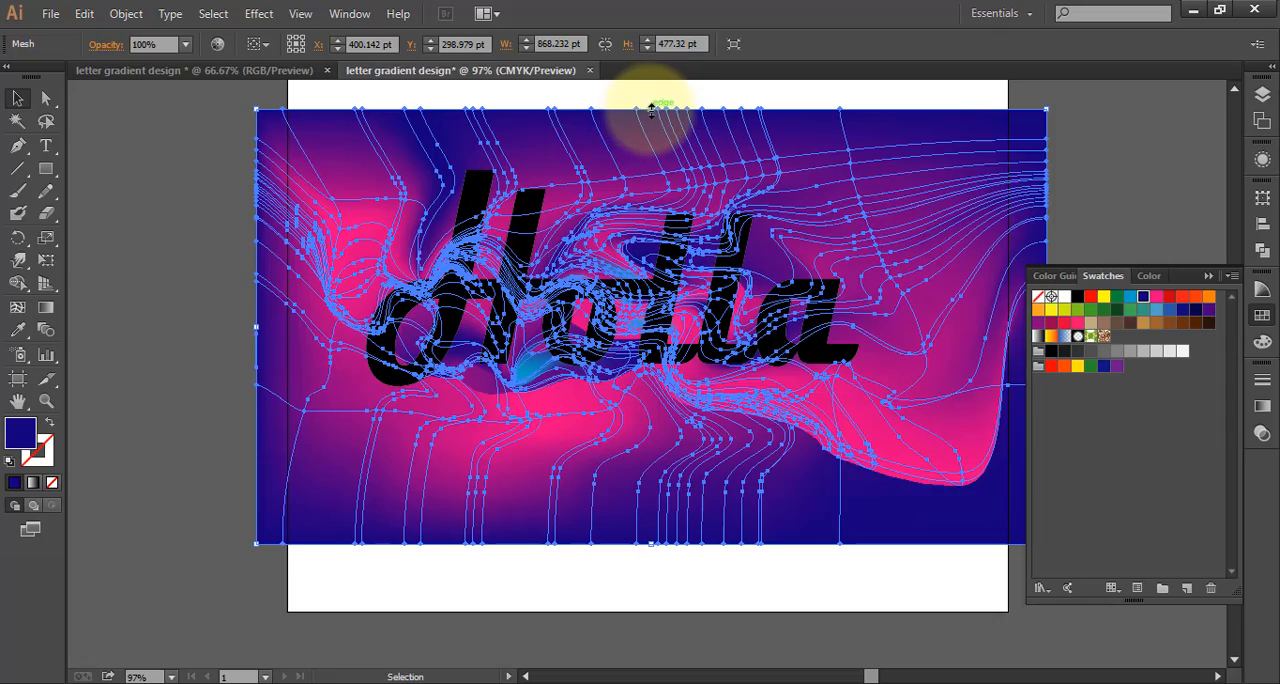
left_click_drag(651, 110, 651, 168)
scroll(640, 420, "down", 2)
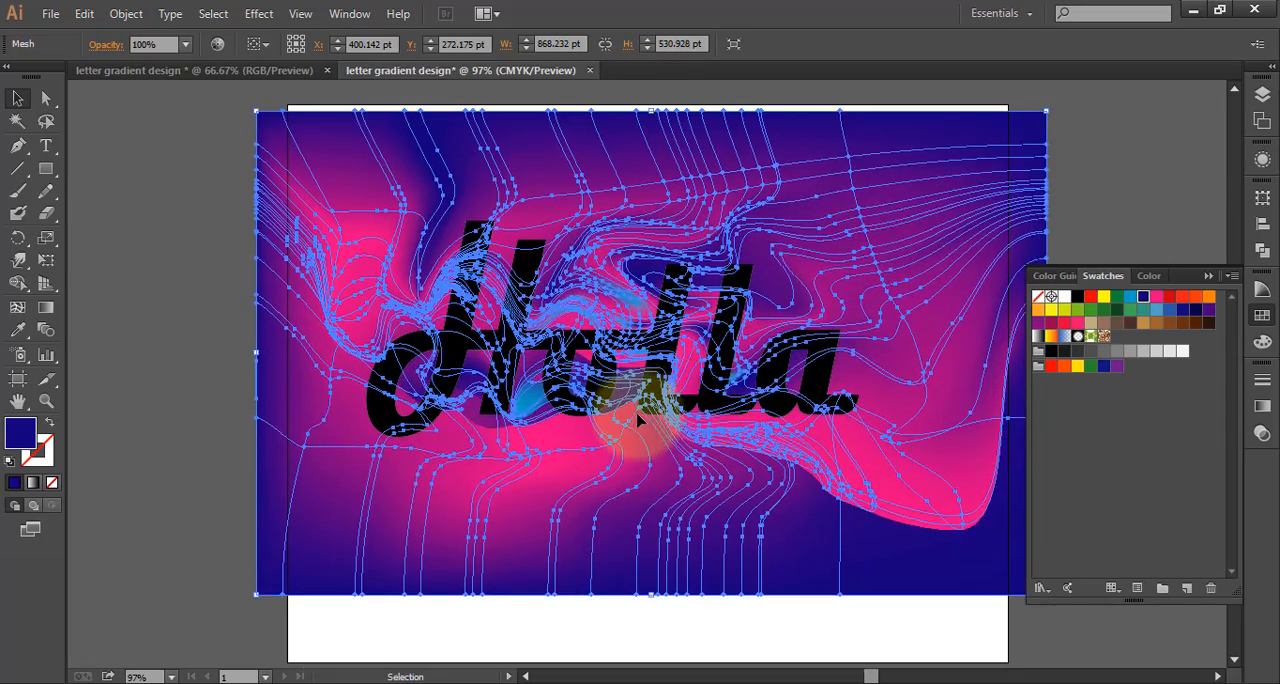
scroll(640, 420, "down", 3)
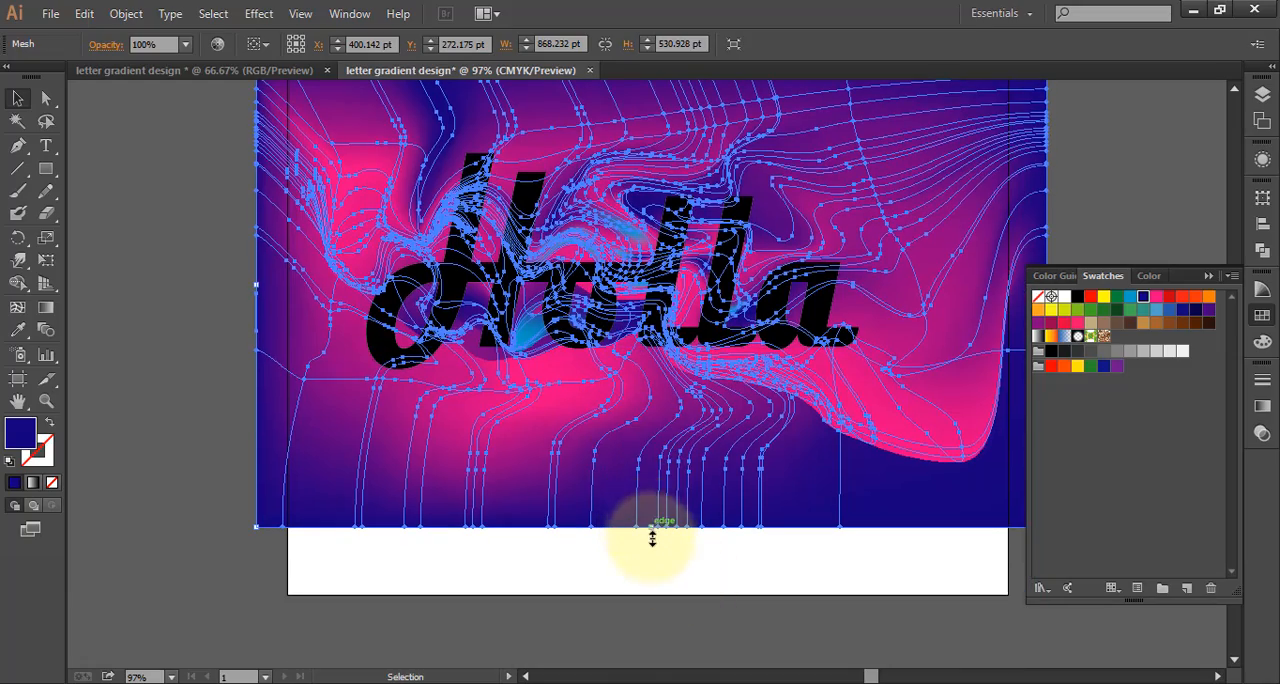
left_click_drag(652, 539, 652, 631)
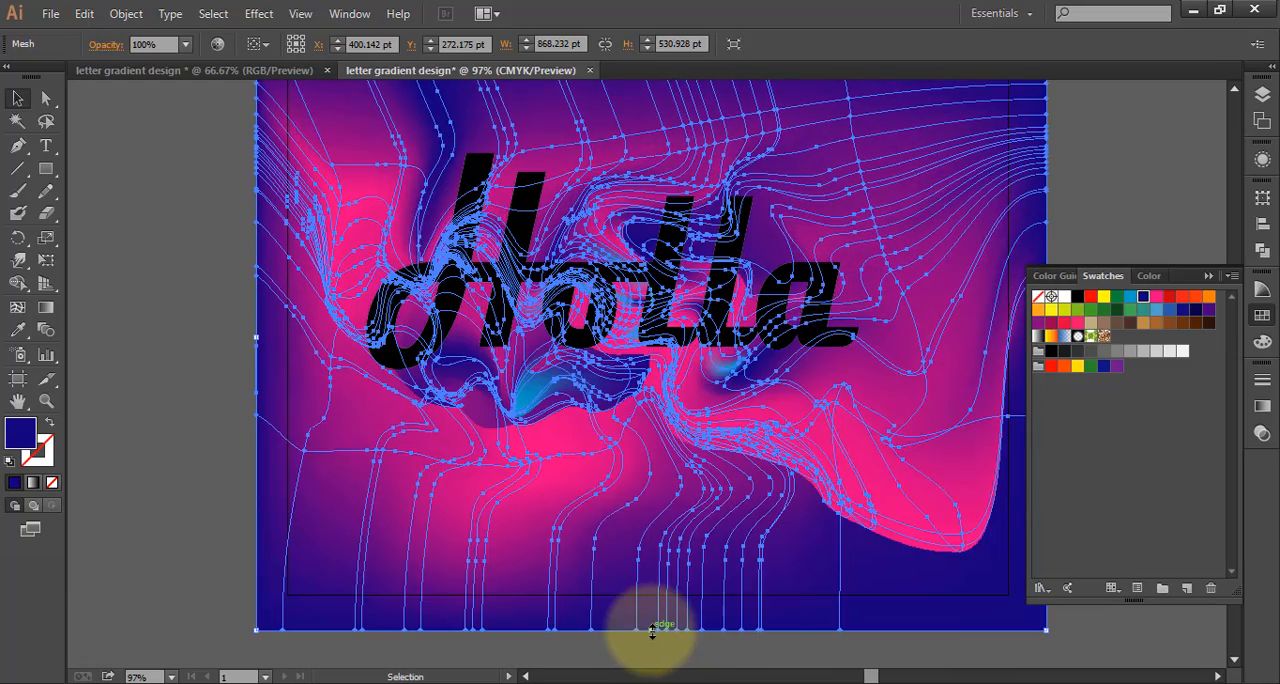
left_click(101, 352)
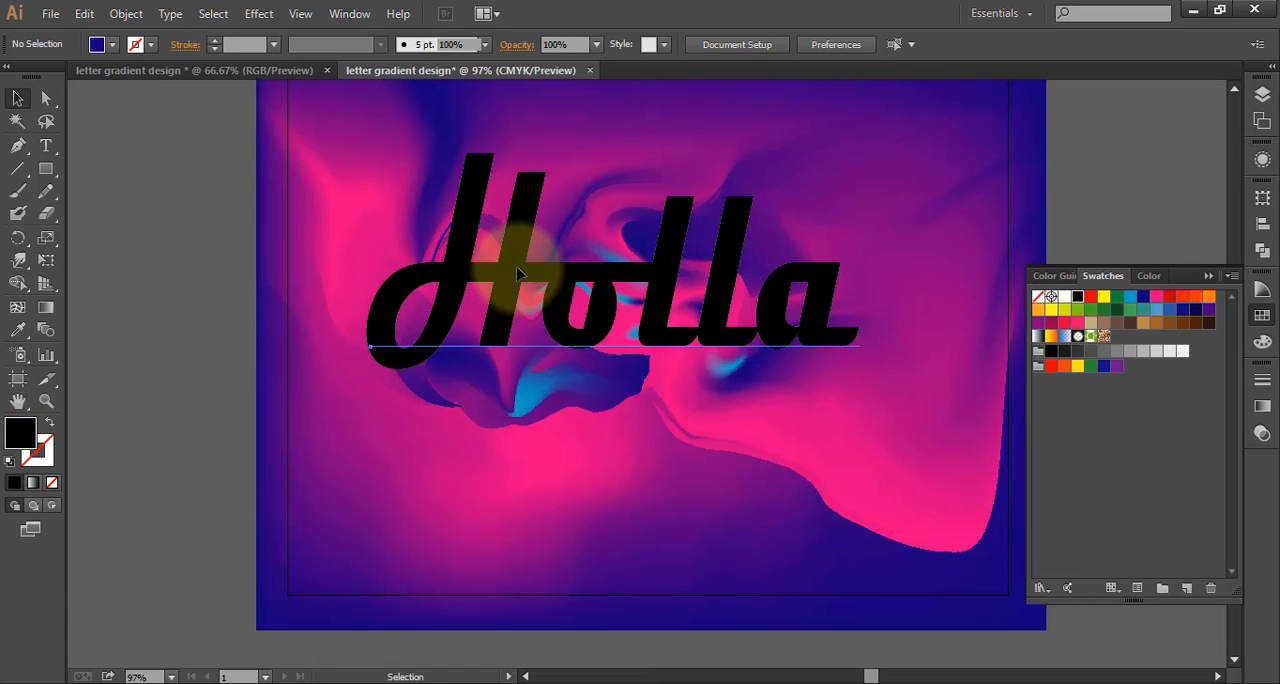
Nudge the "Holla" text slightly down and right so it covers the distorted part of the enlarged gradient
mouse_move(518, 274)
left_mouse_down()
mouse_move(530, 305)
mouse_move(518, 282)
left_mouse_up()
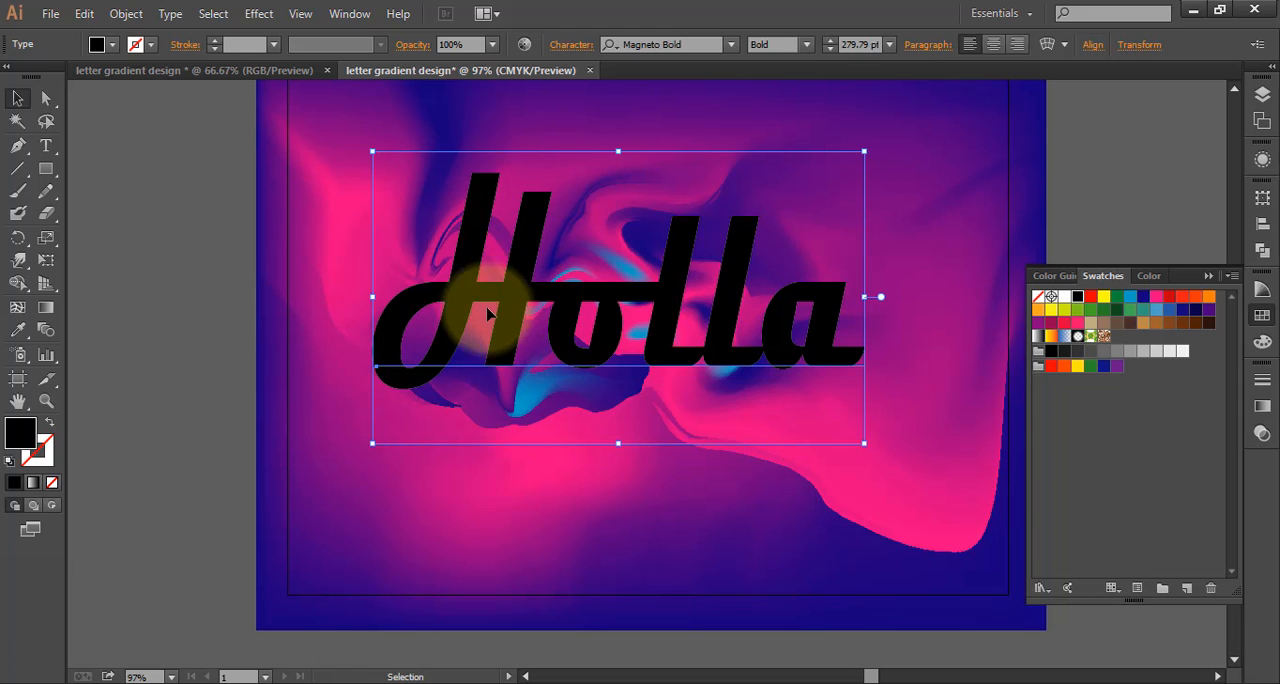
scroll(341, 262, "down", 1)
scroll(343, 245, "down", 1)
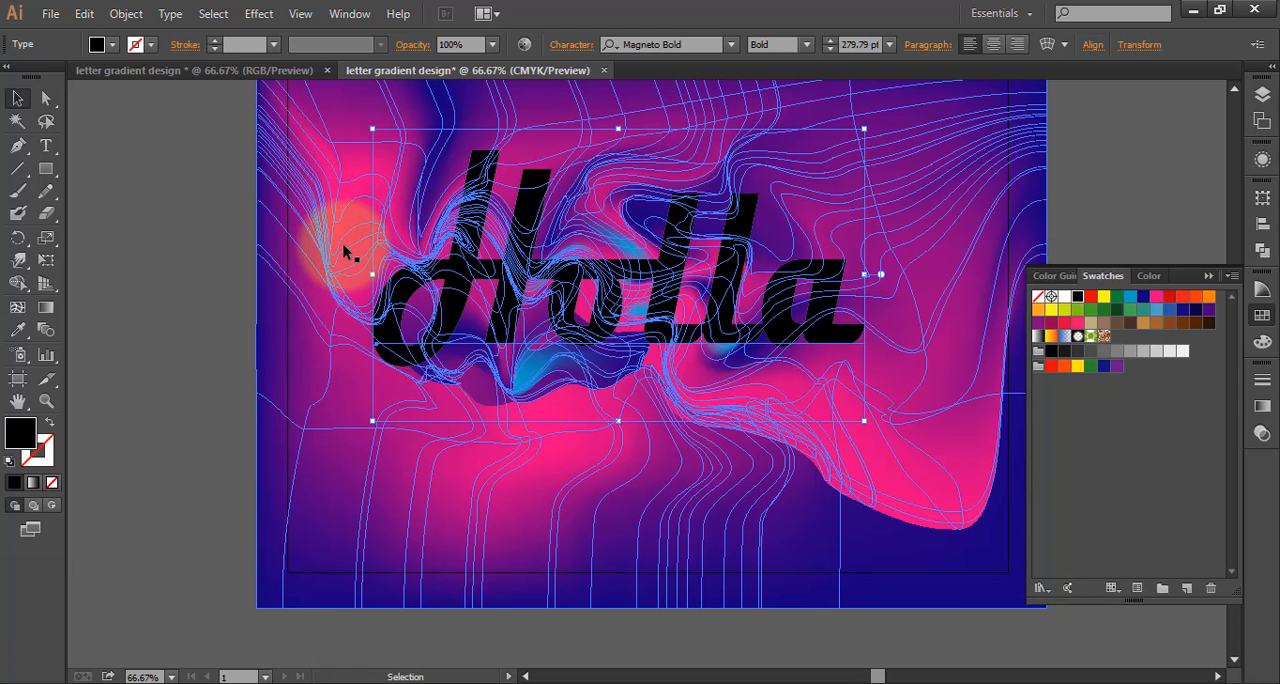
scroll(343, 244, "down", 1)
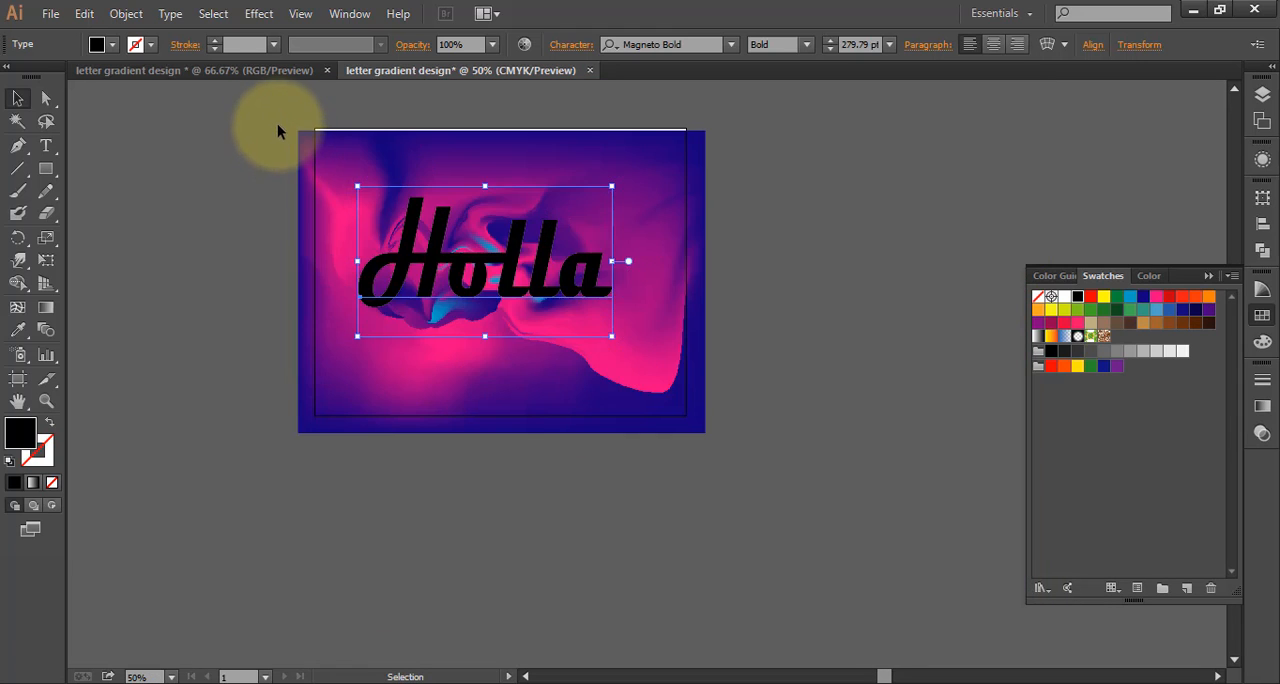
Clip the gradient mesh to the "Holla" text with a clipping mask made from both objects, and deselect the result
left_click_drag(278, 125, 651, 380)
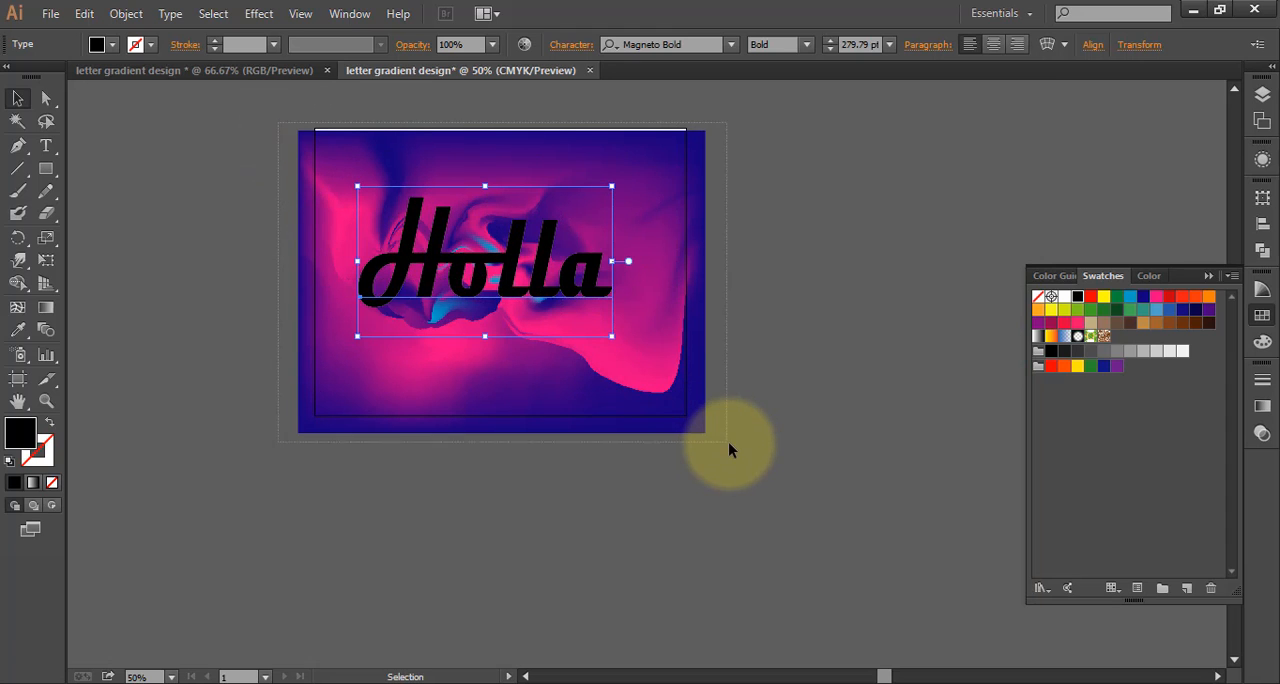
left_click_drag(728, 441, 731, 445)
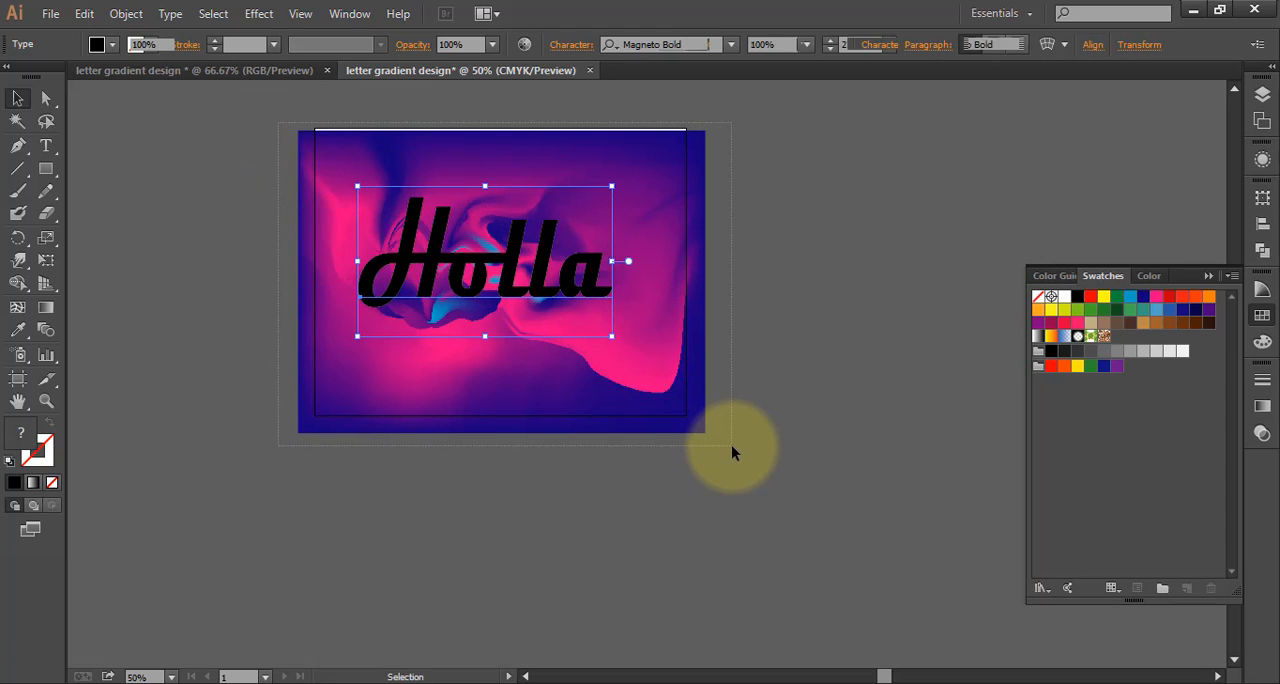
left_click(126, 13)
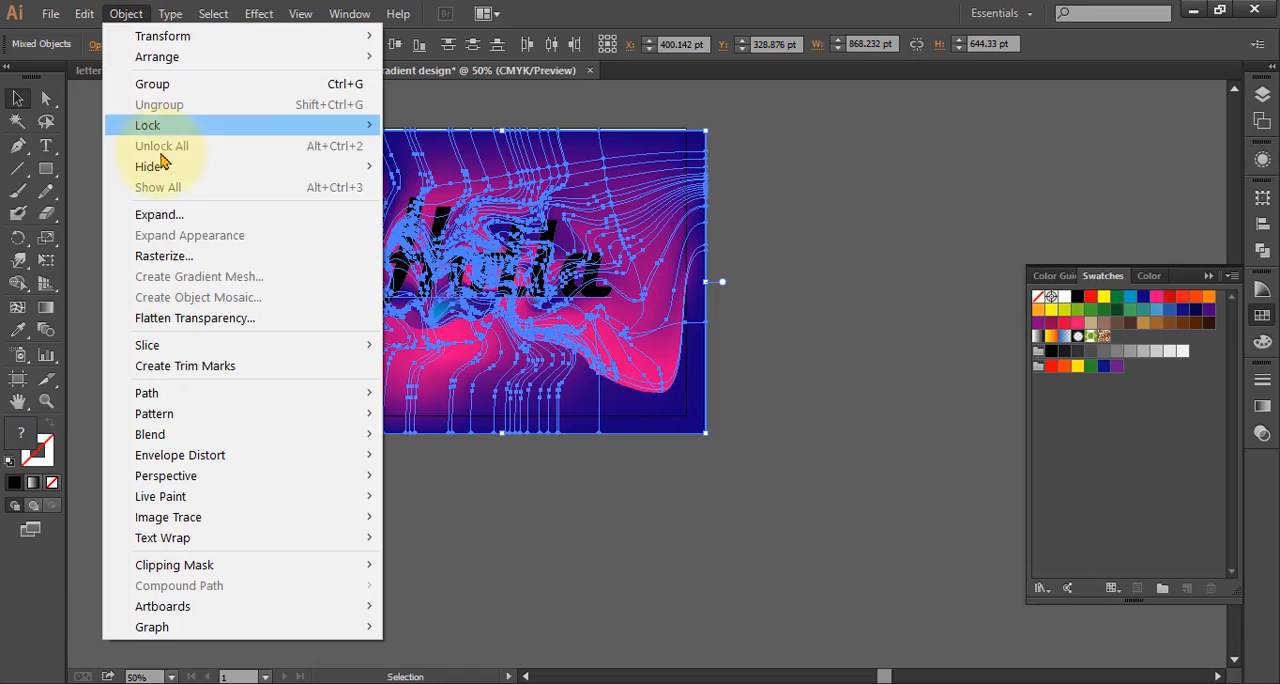
mouse_move(360, 567)
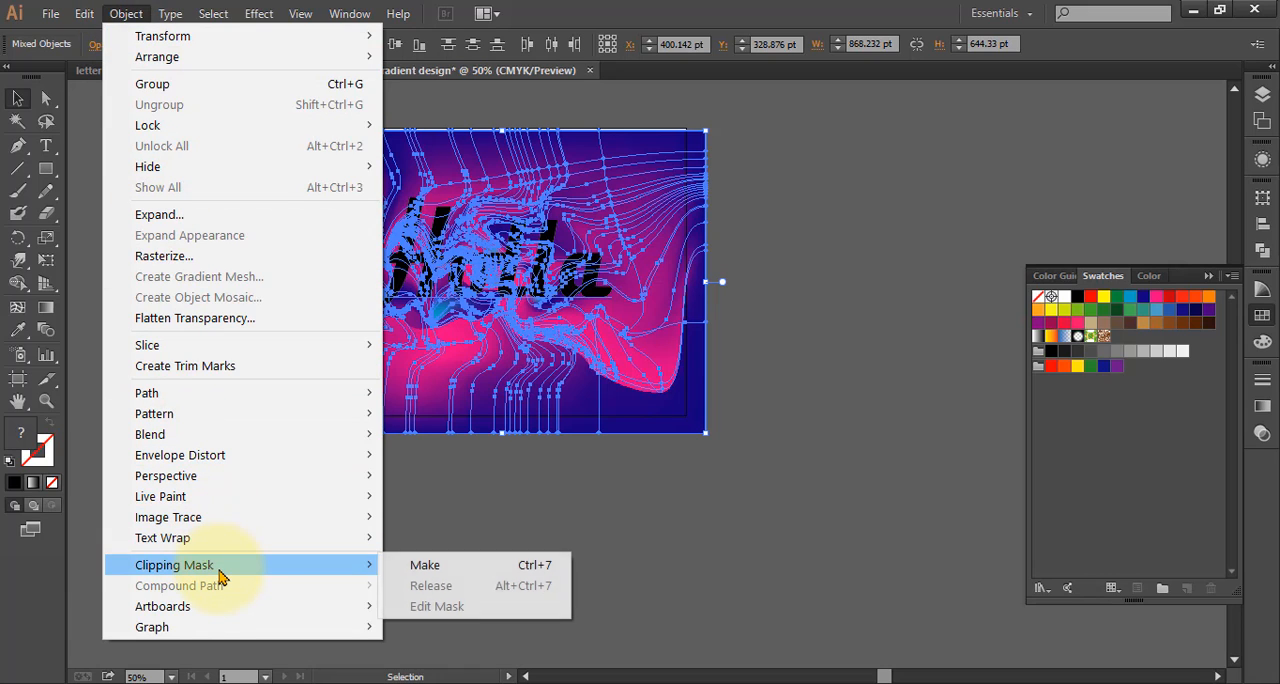
left_click(404, 567)
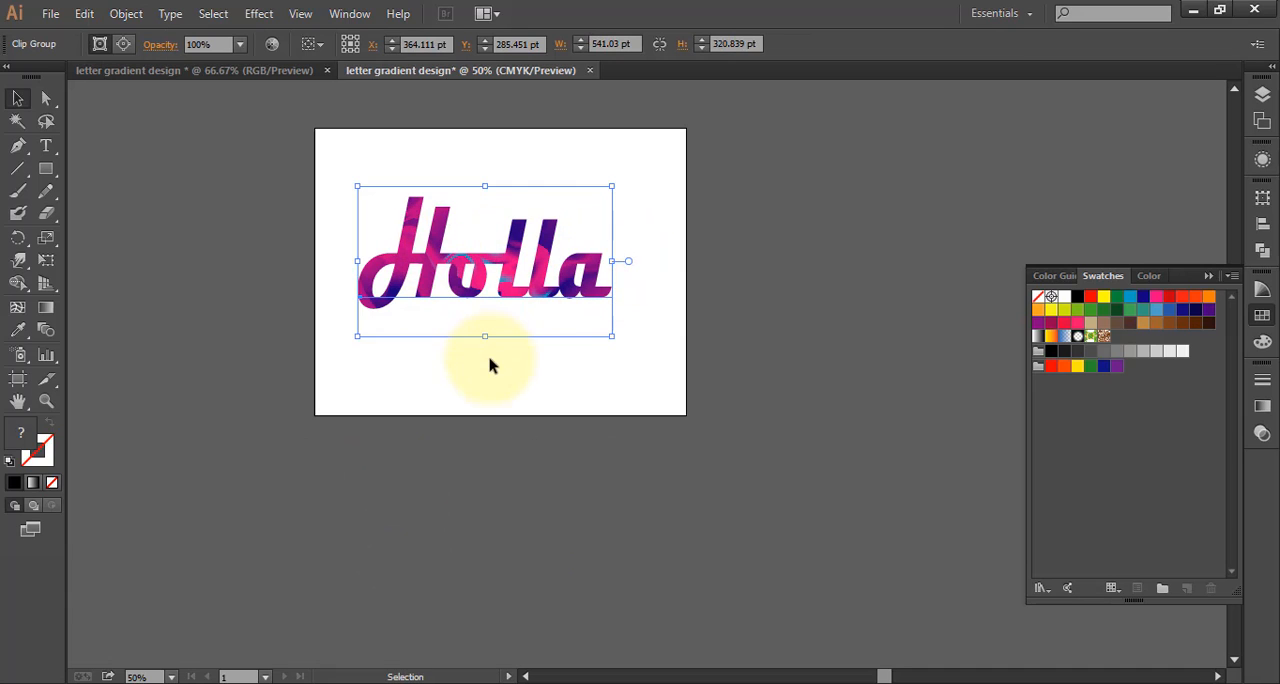
left_click(701, 383)
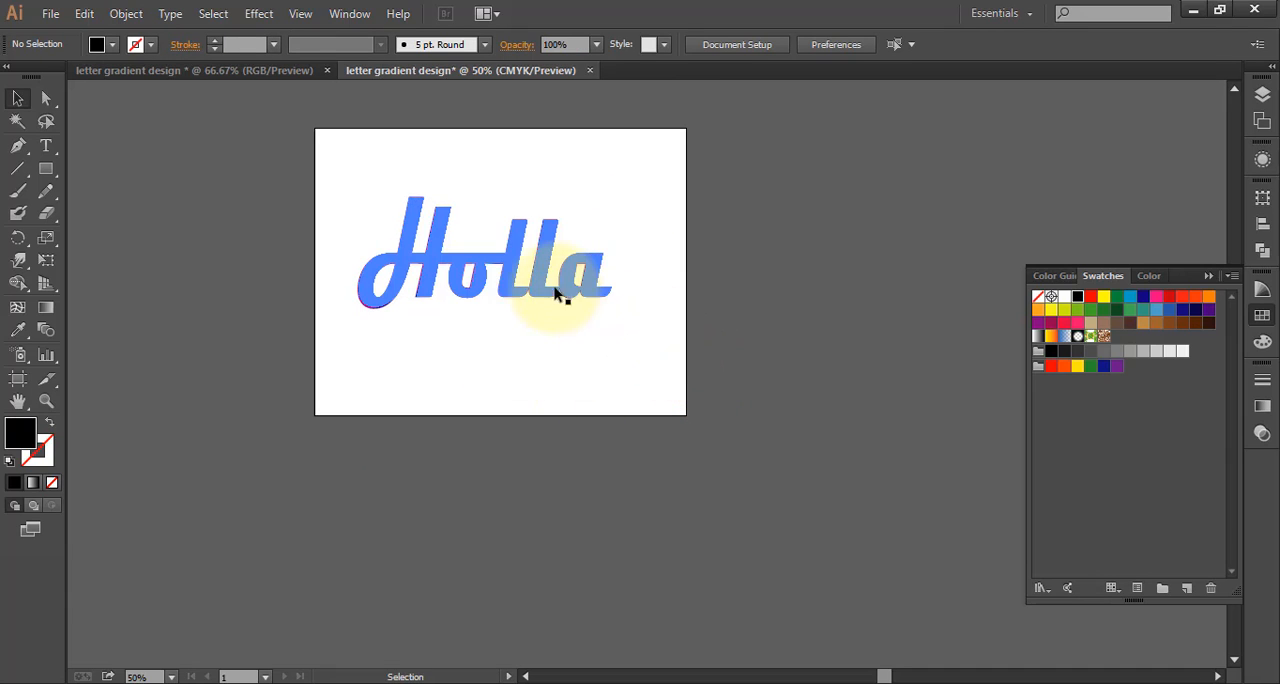
Move the clipped "Holla" down over the artboard's lower edge and draw a wide rectangle across the upper part of the artboard
left_click_drag(512, 282, 577, 432)
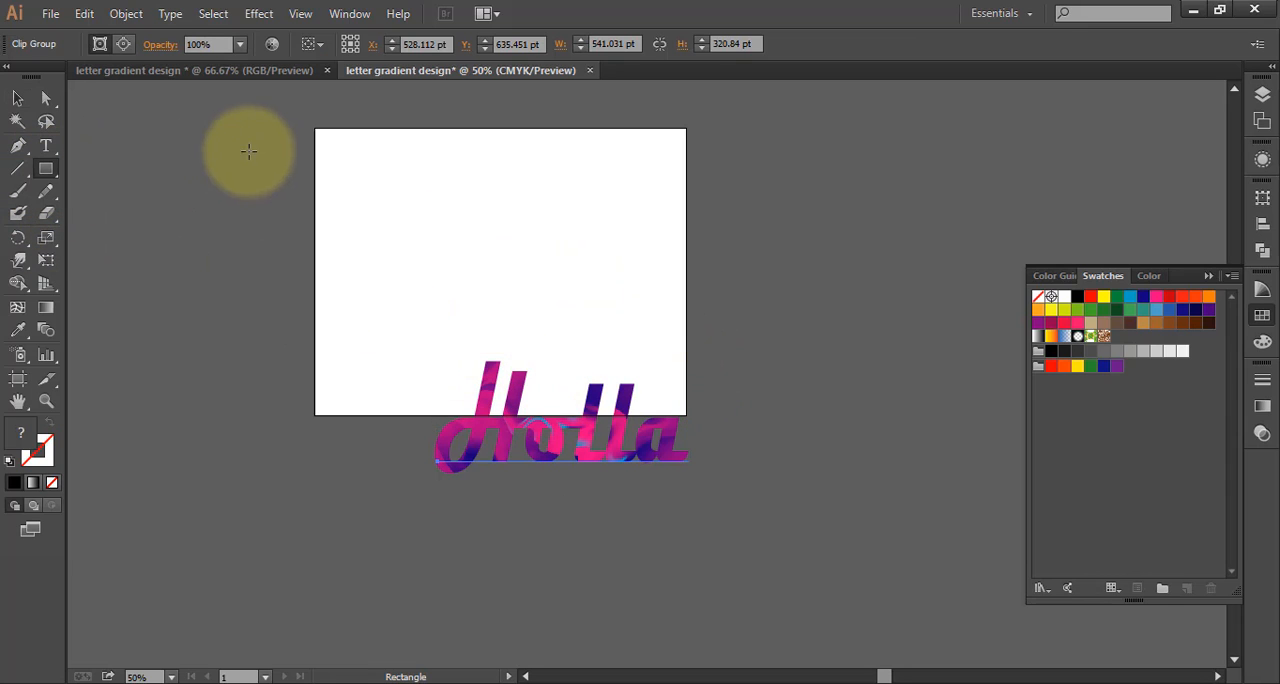
mouse_move(331, 141)
left_mouse_down()
mouse_move(477, 299)
mouse_move(596, 333)
mouse_move(678, 331)
left_mouse_up()
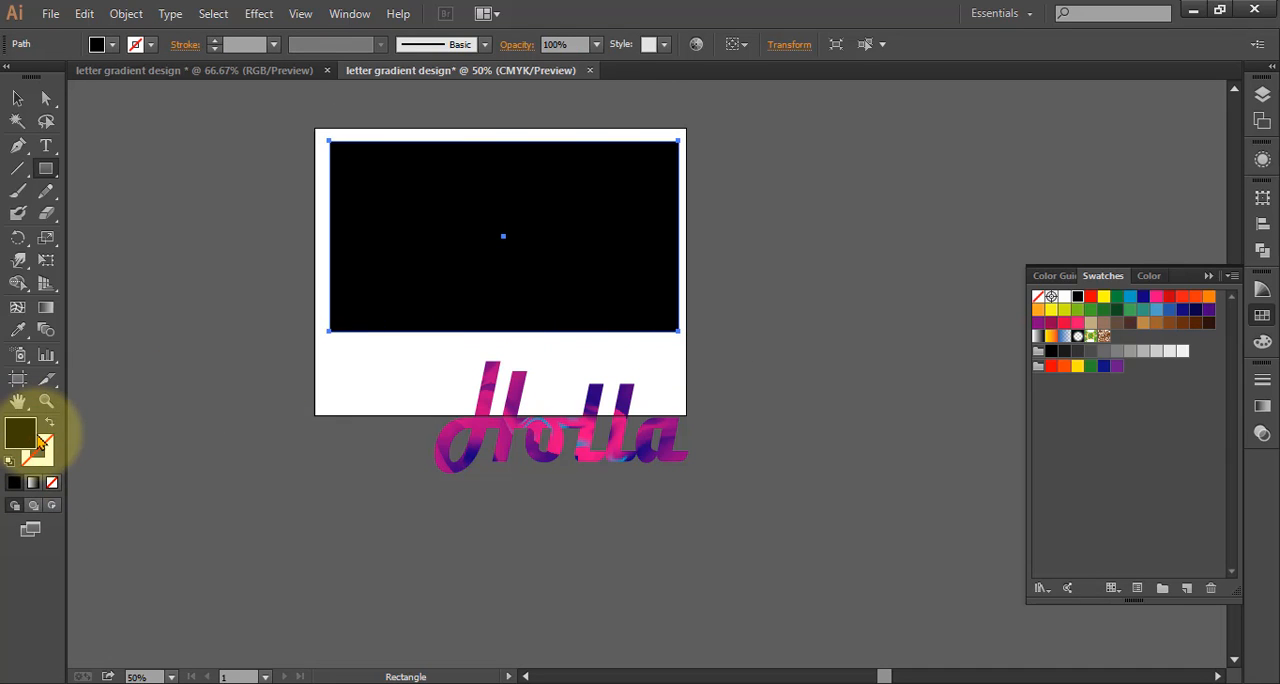
Fill the rectangle with a linear gradient whose start colour is pink and whose end colour is light blue
left_click(1263, 405)
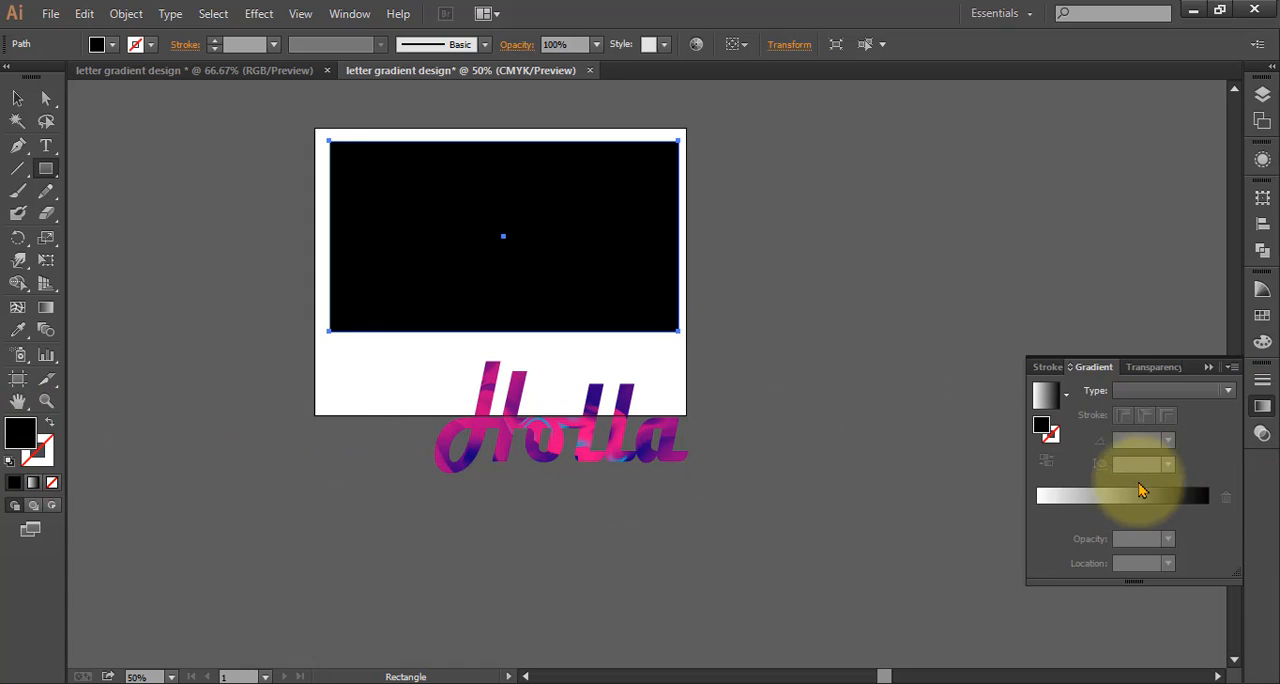
left_click(1090, 497)
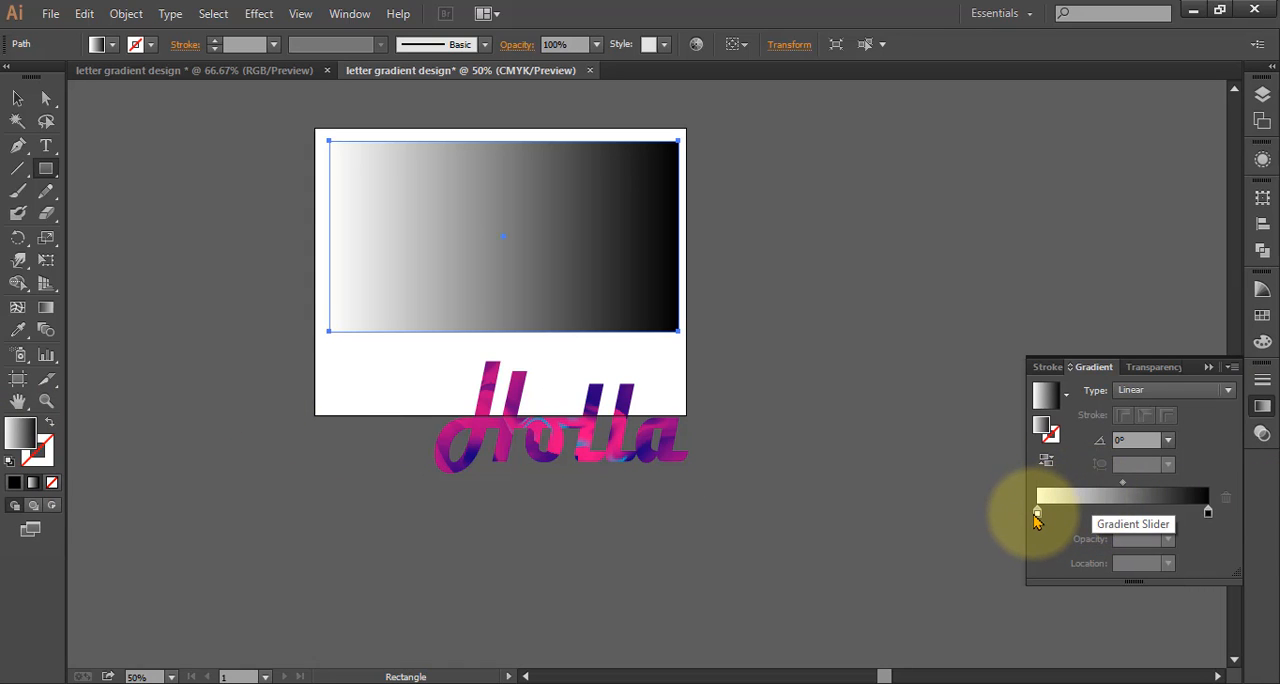
double_click(1037, 514)
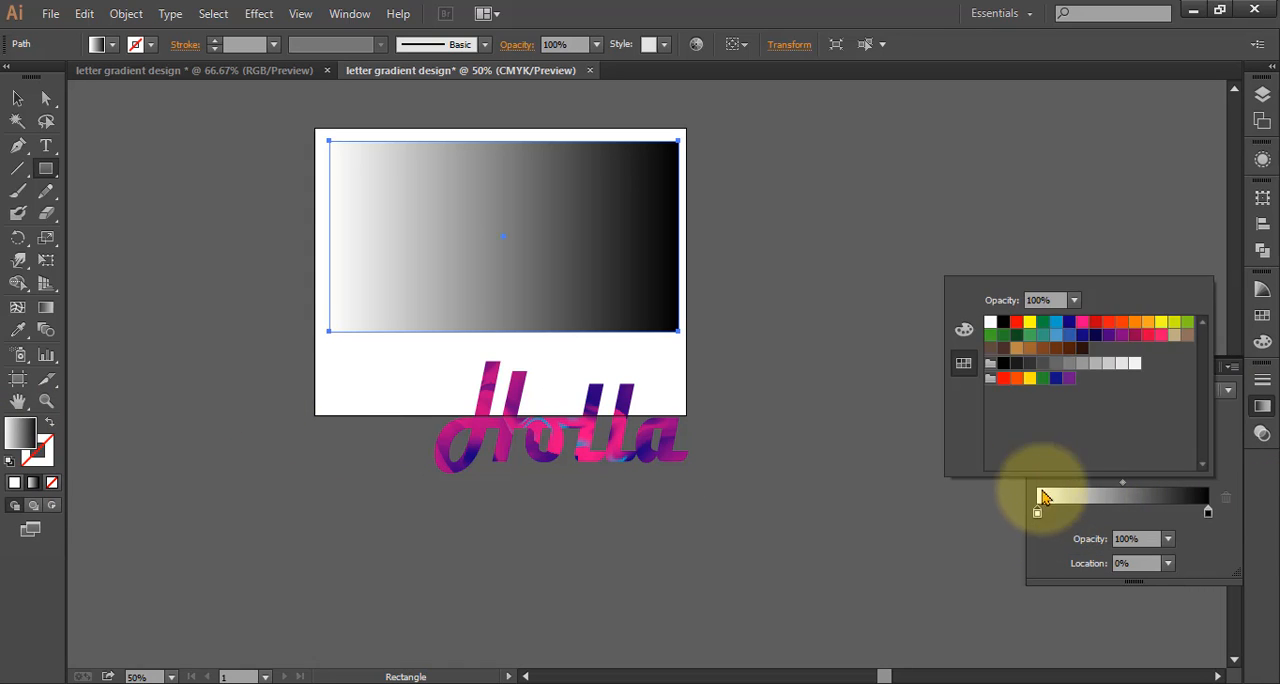
left_click(1082, 324)
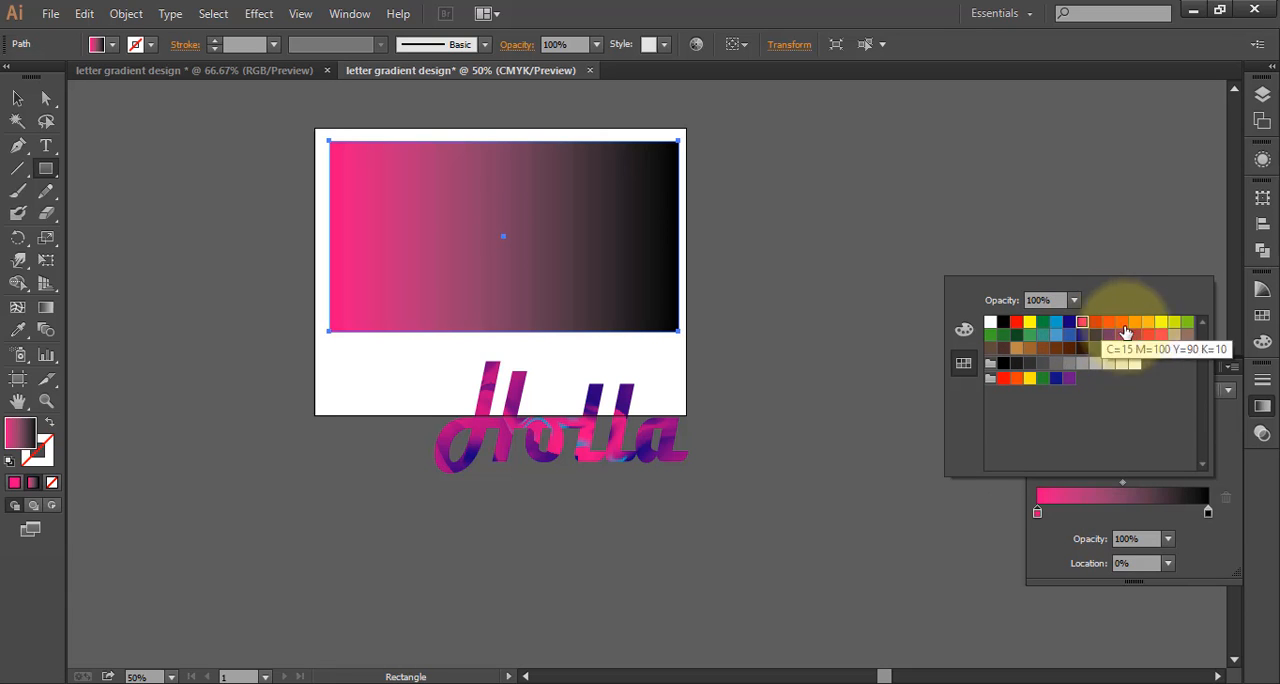
left_click(1210, 514)
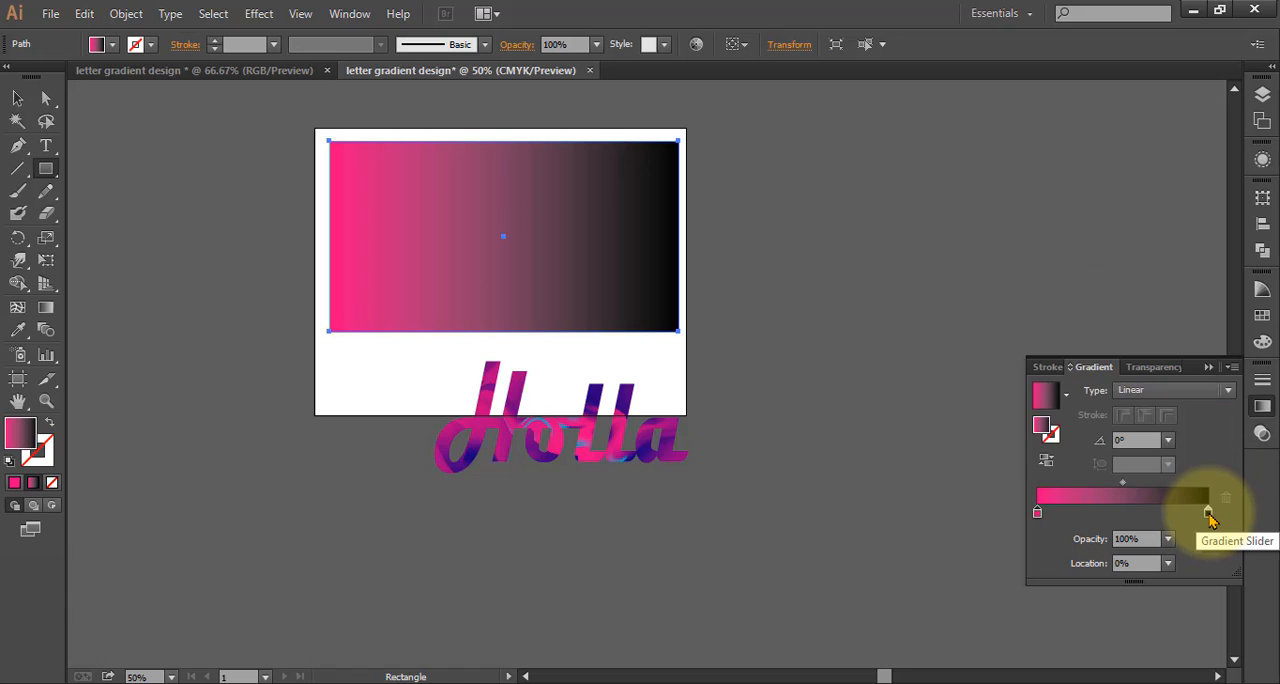
double_click(1208, 513)
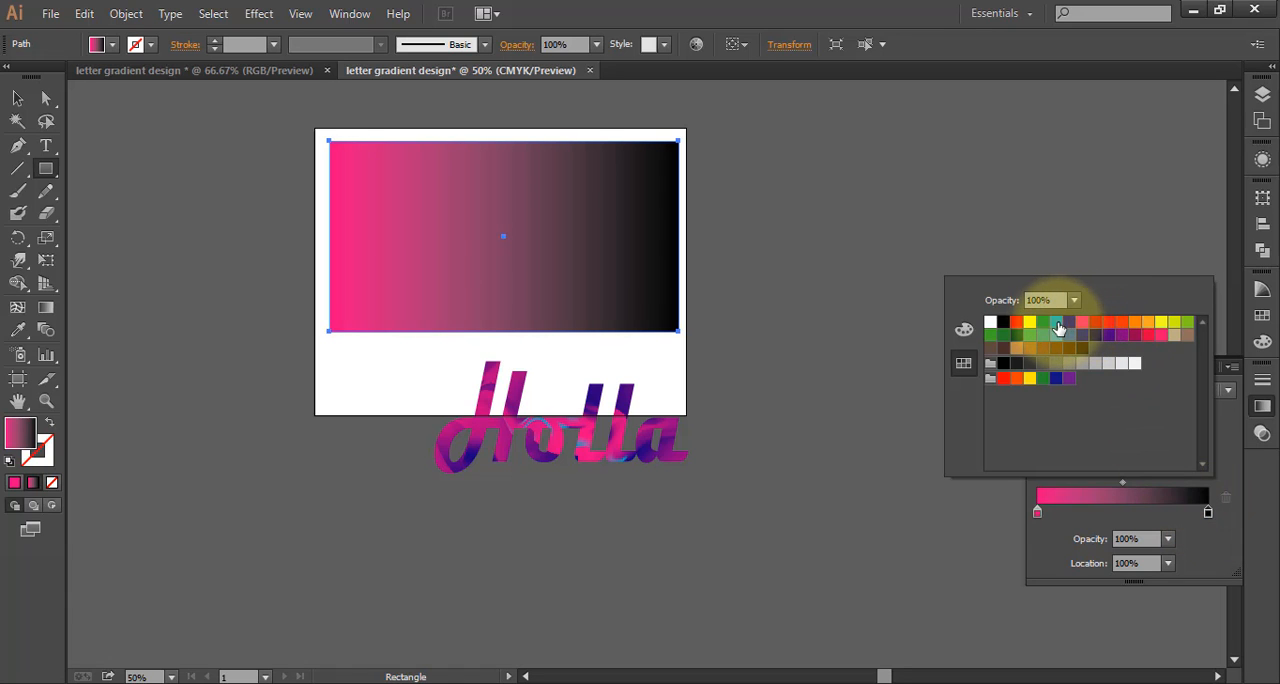
left_click(1057, 323)
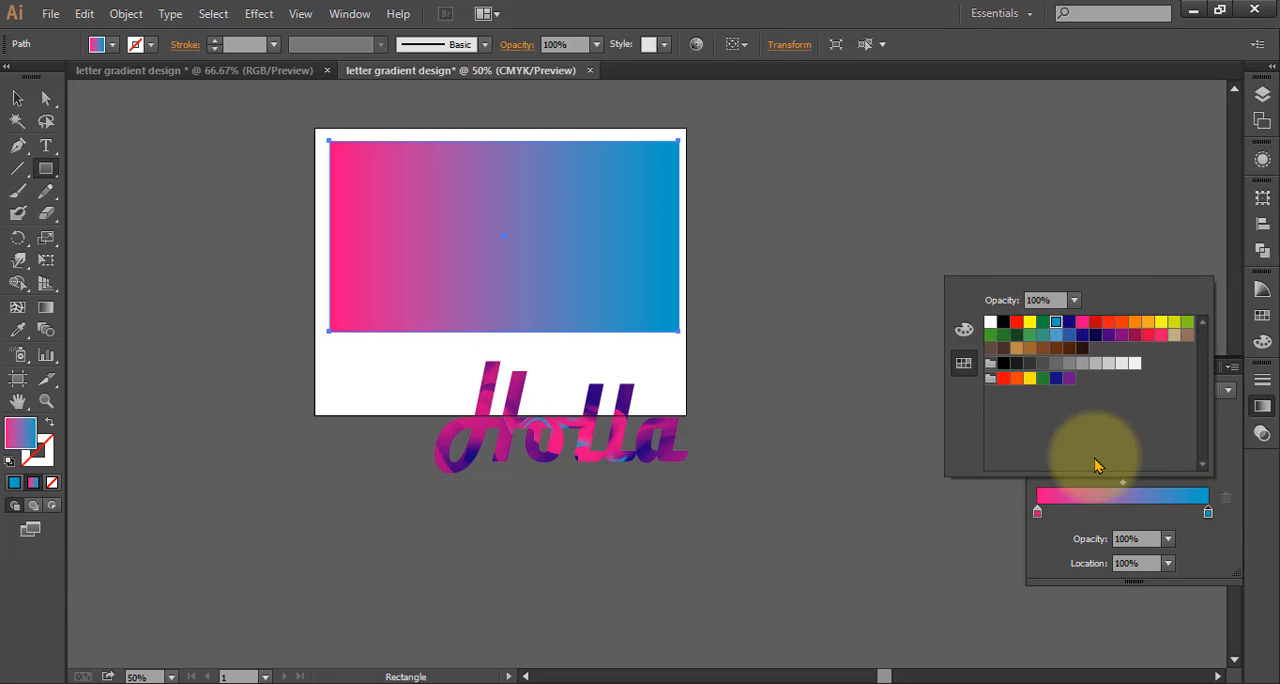
Shift the rectangle gradient's midpoint to about 39.78% and set the gradient angle to 60°
left_click(1122, 490)
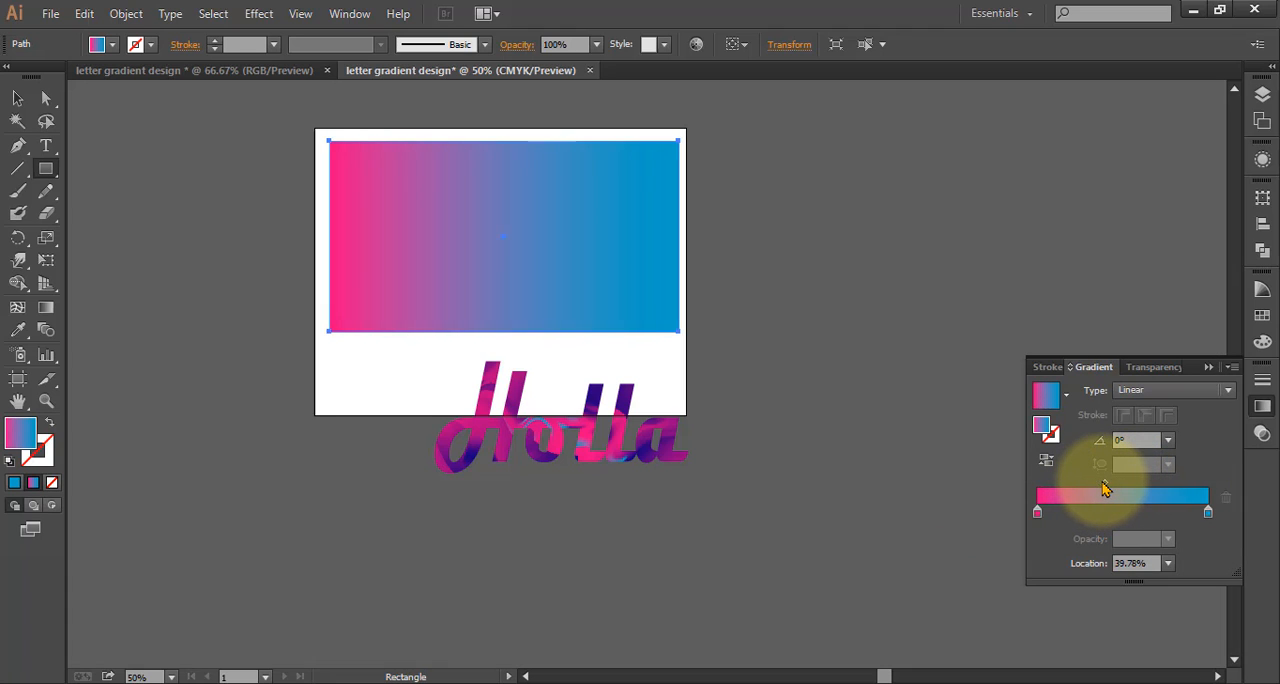
left_click(1168, 441)
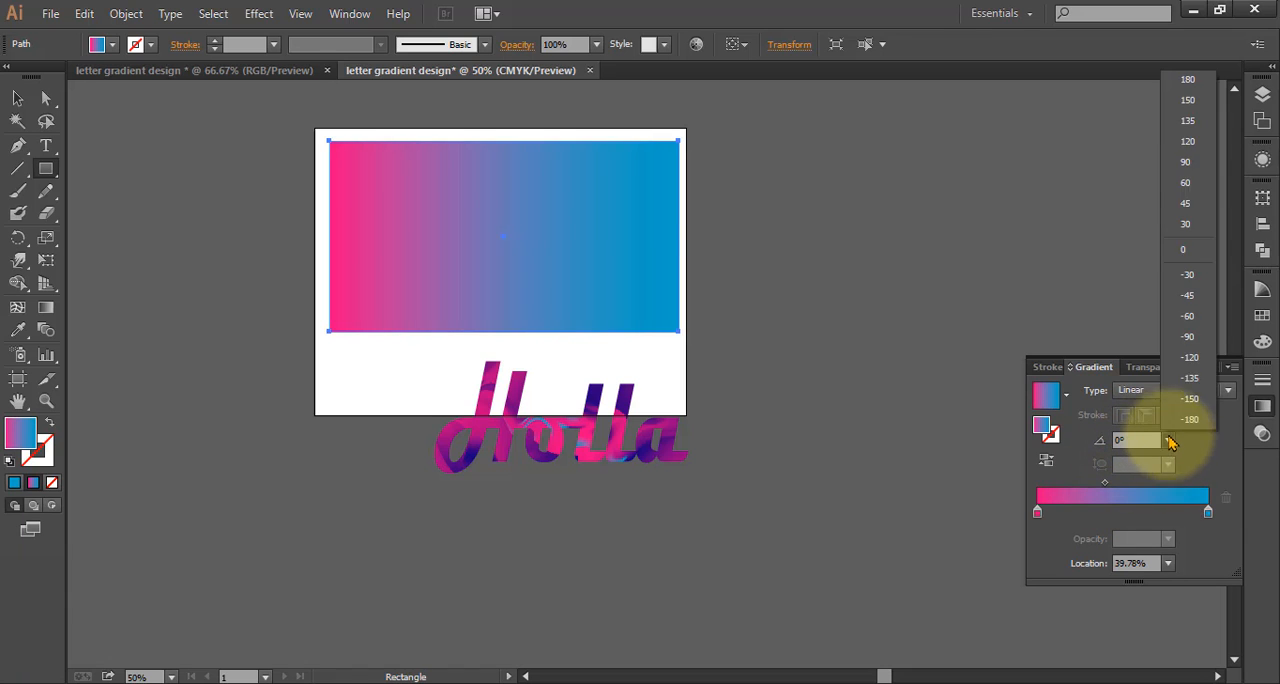
left_click(1190, 163)
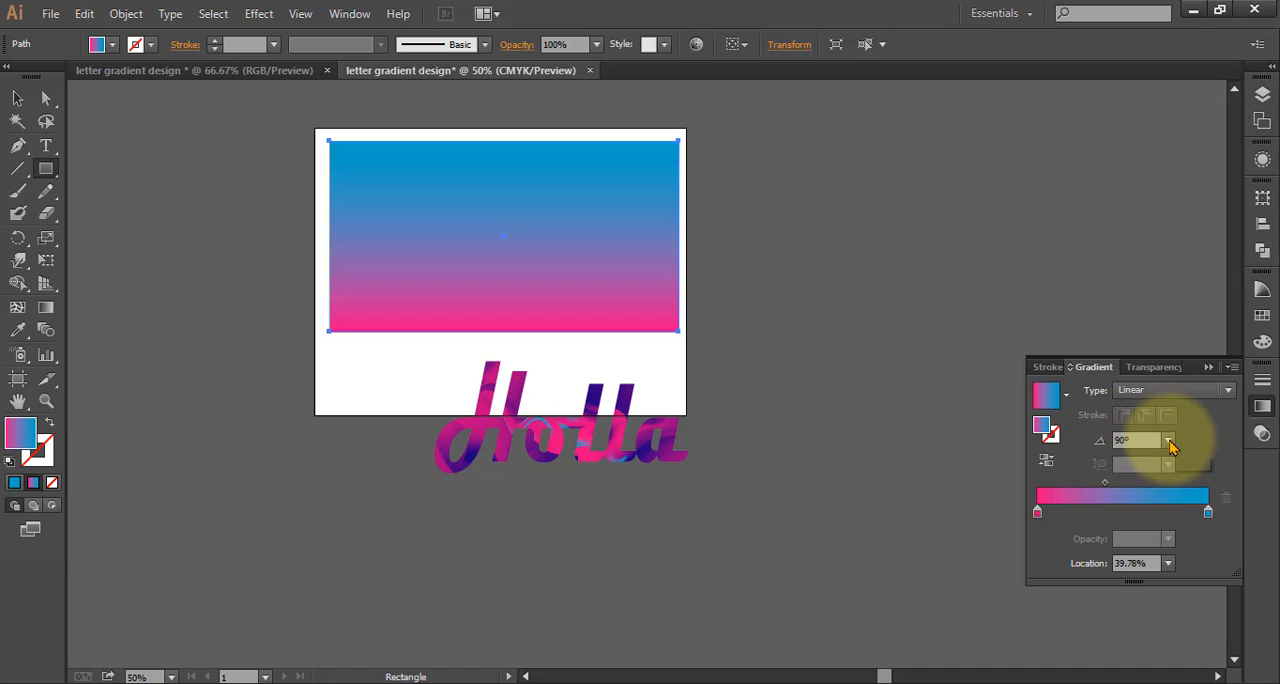
left_click(1168, 441)
left_click(1185, 182)
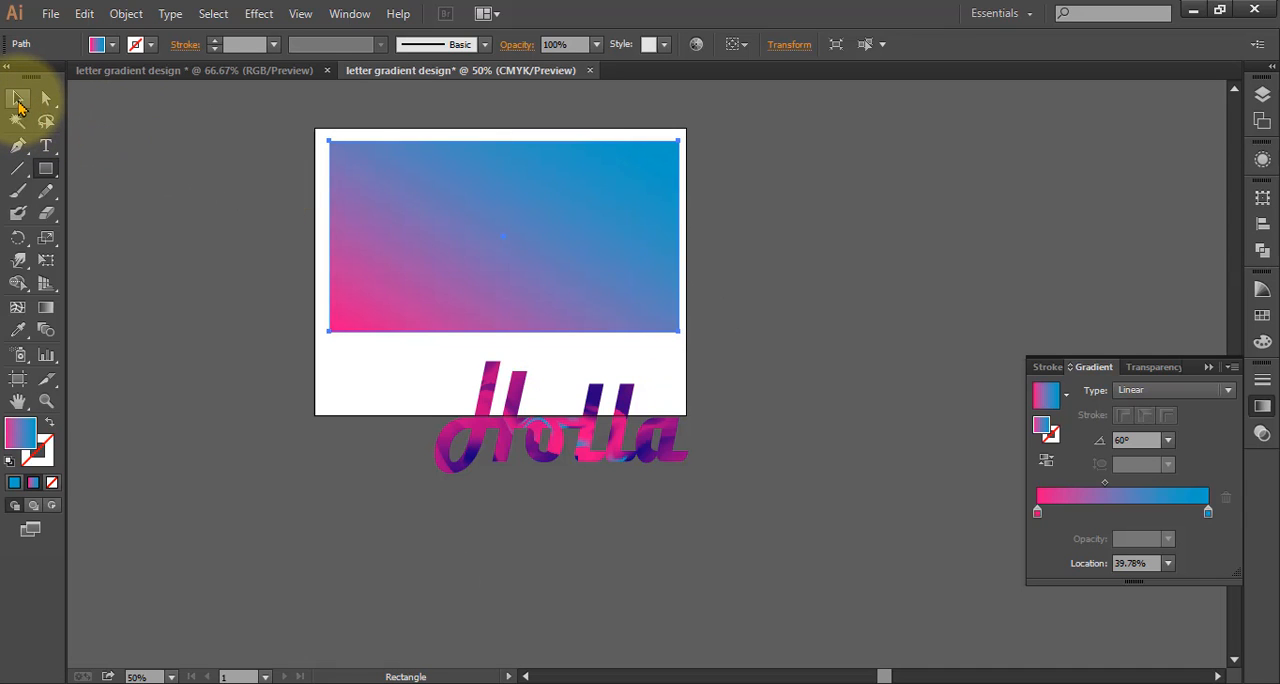
Copy the clipped "Holla" text and paste the duplicate in place
left_click(18, 99)
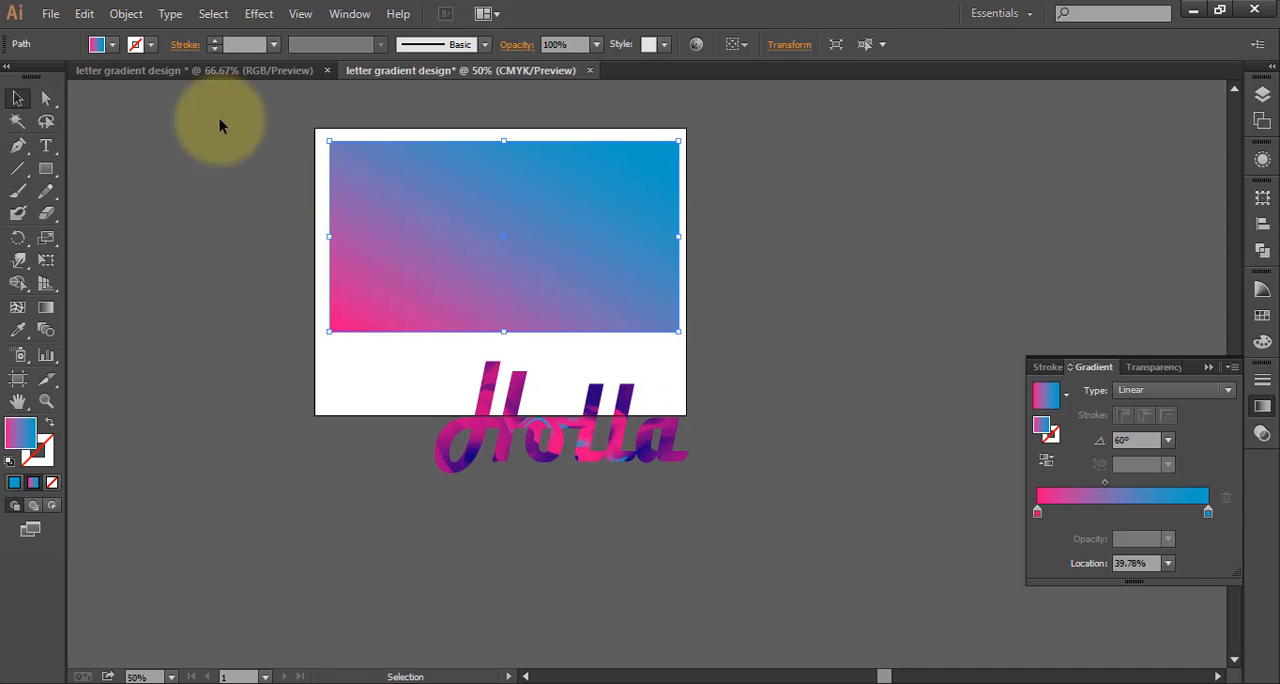
left_click(482, 442)
left_click(125, 14)
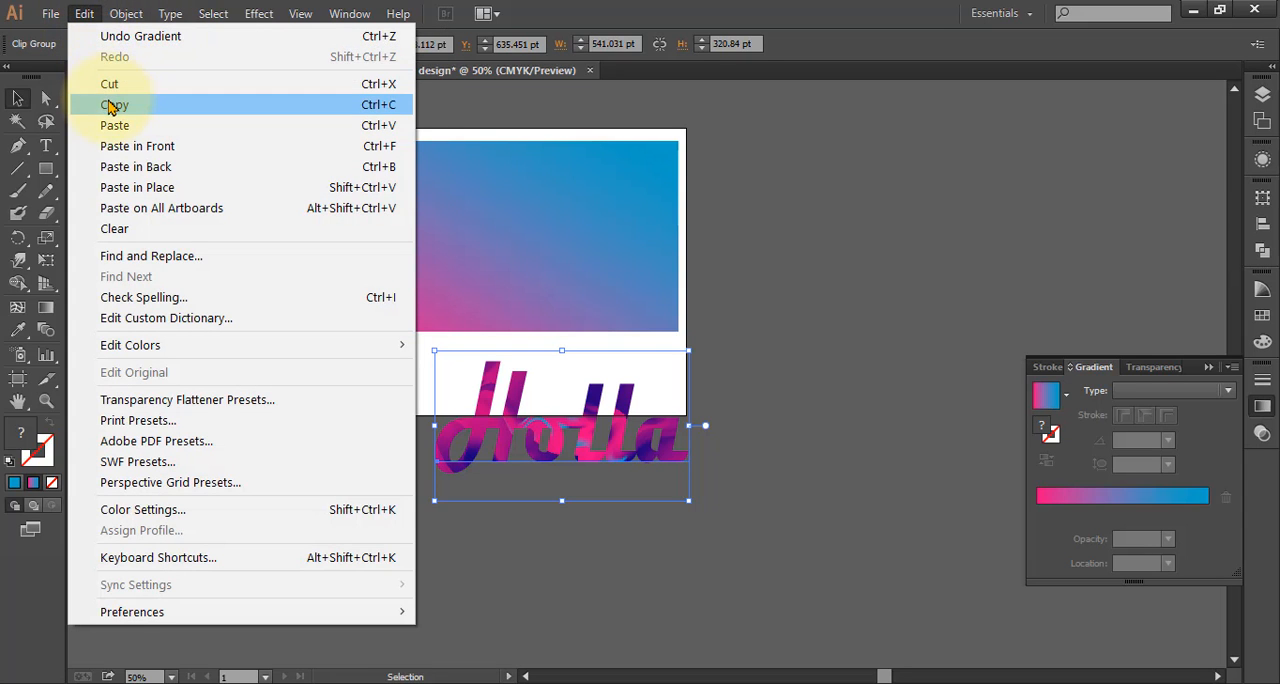
left_click(110, 104)
left_click(84, 13)
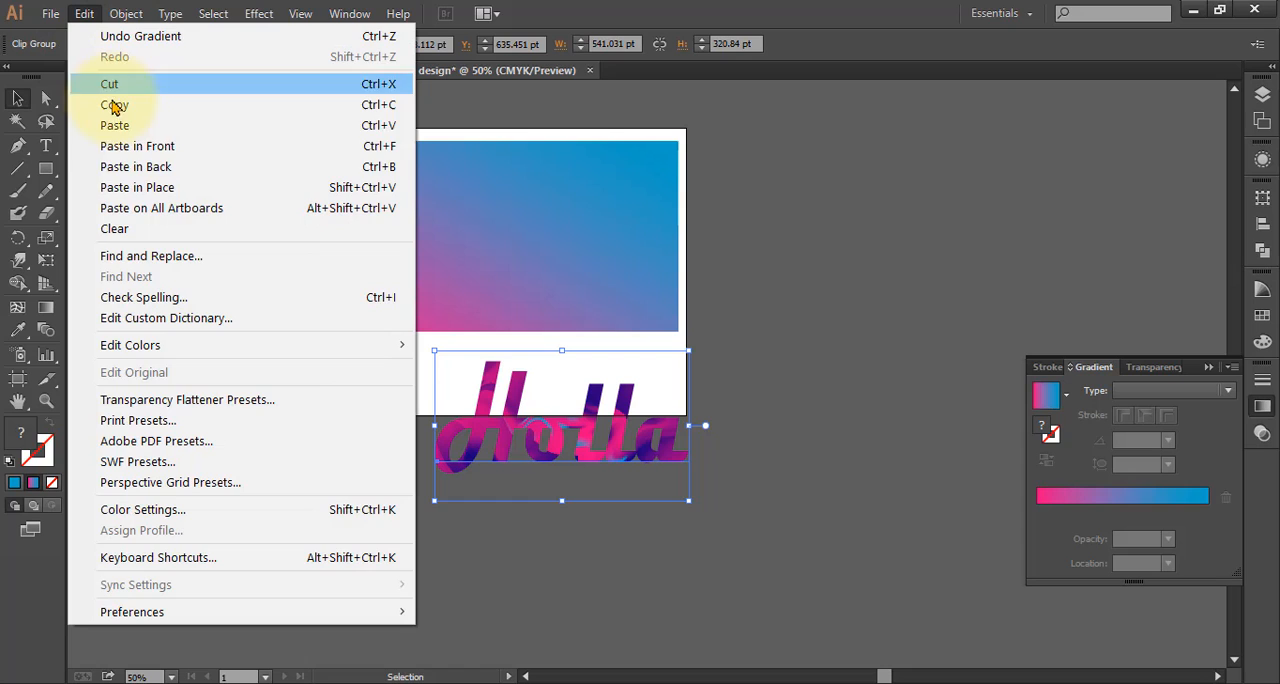
left_click(137, 188)
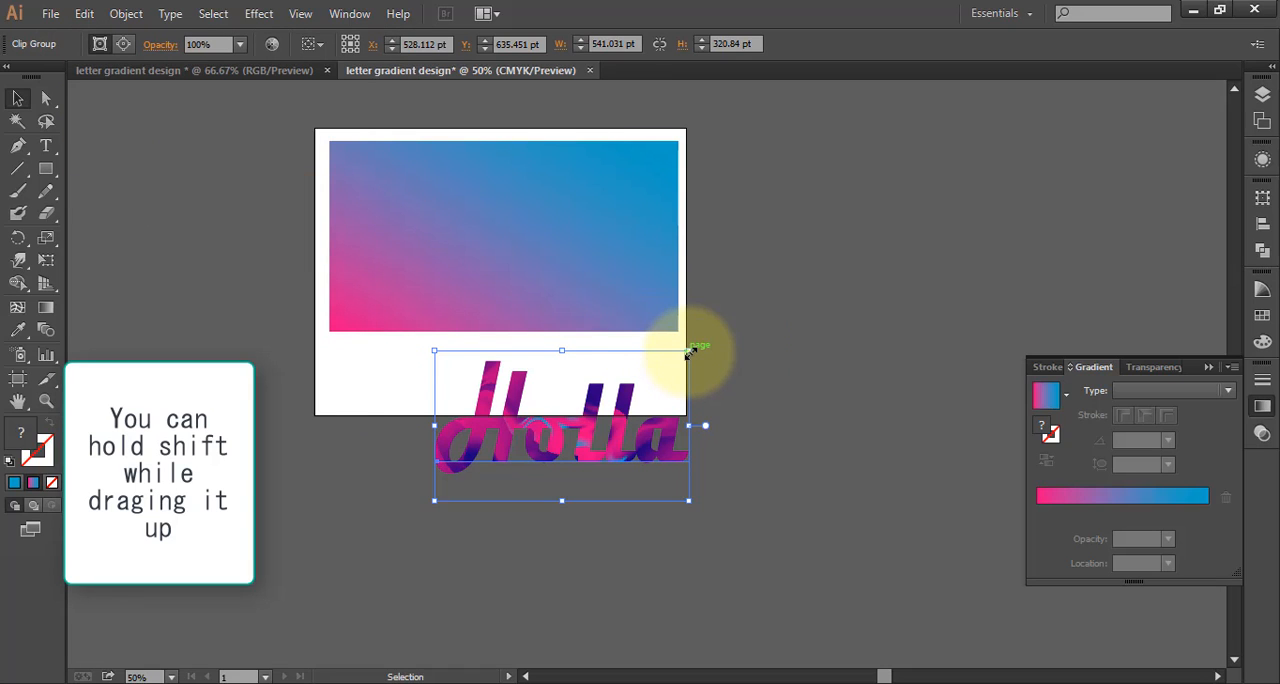
Enlarge the duplicate "Holla" to about 616 × 383 pt, center it over the gradient rectangle, and deselect it
left_click_drag(689, 352, 718, 330)
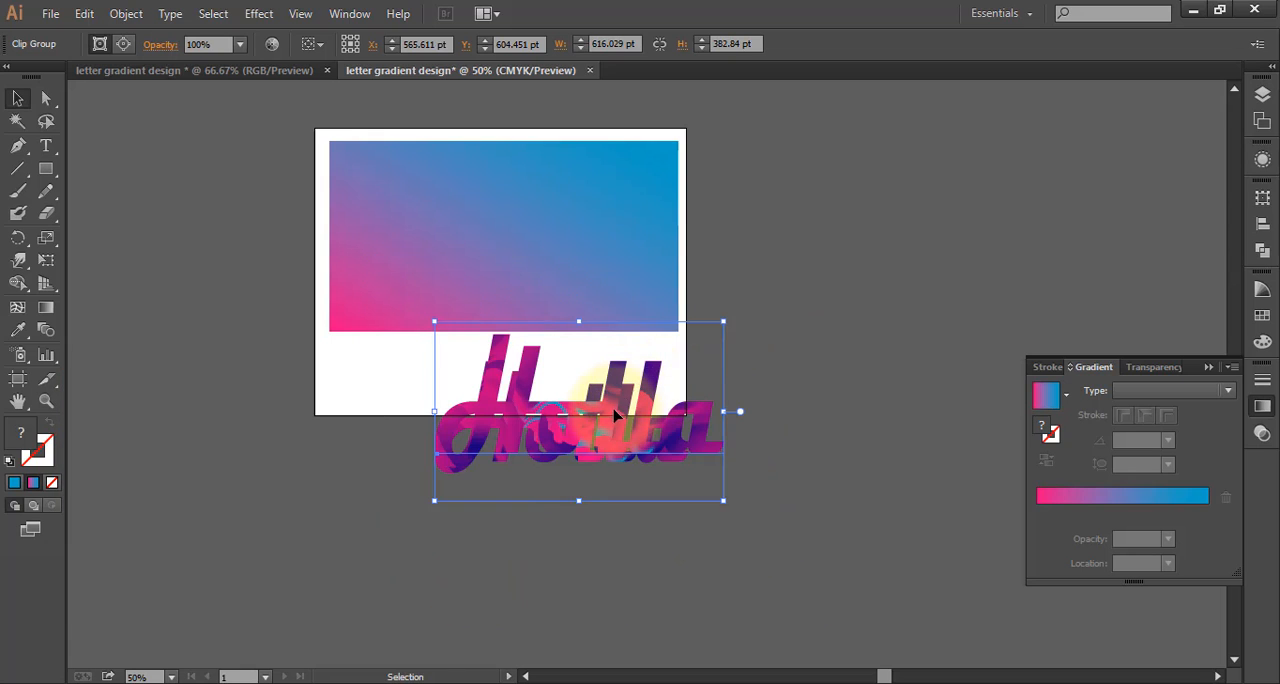
left_click_drag(612, 421, 533, 250)
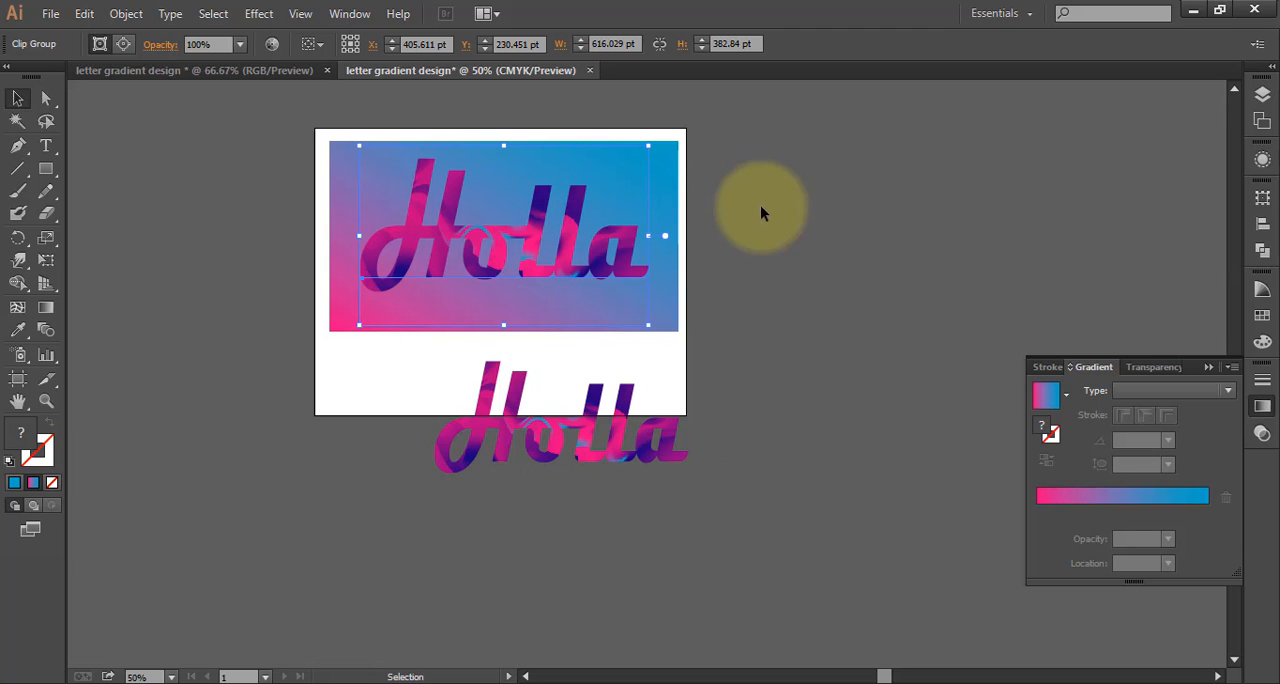
left_click(787, 228)
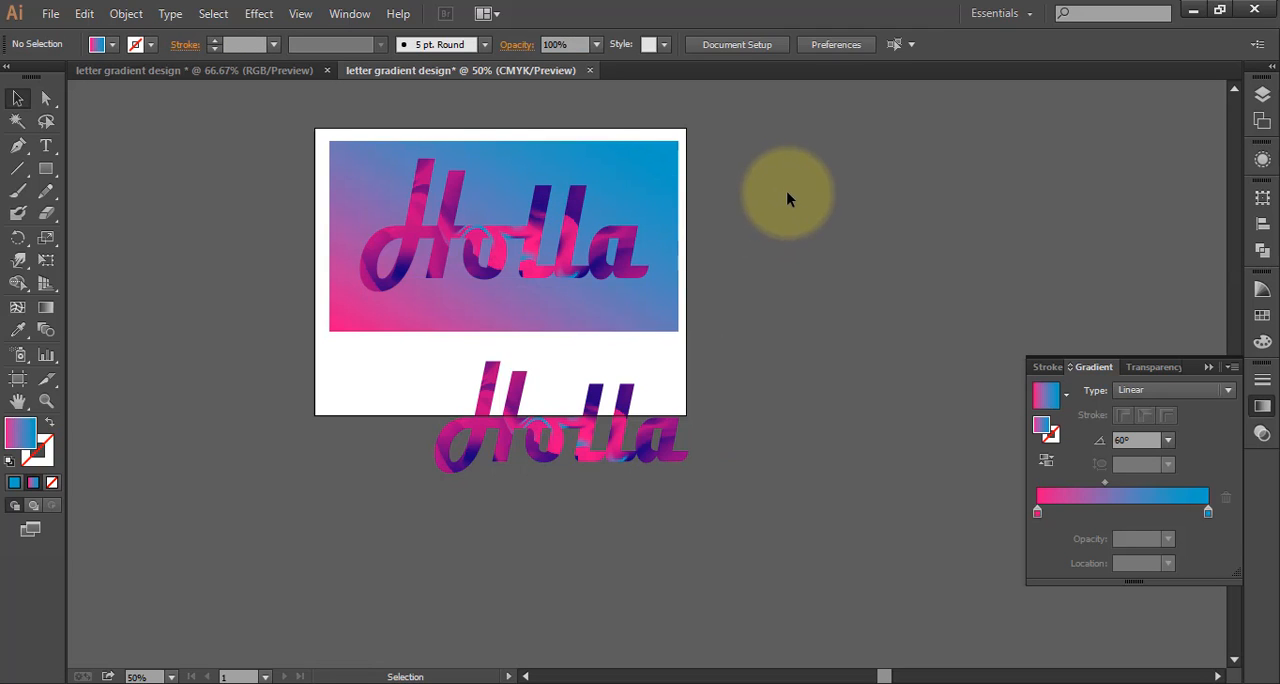
Stretch the "Holla" on the rectangle downward and to both sides, to about 640 pt wide and 413 pt high
left_click(564, 257)
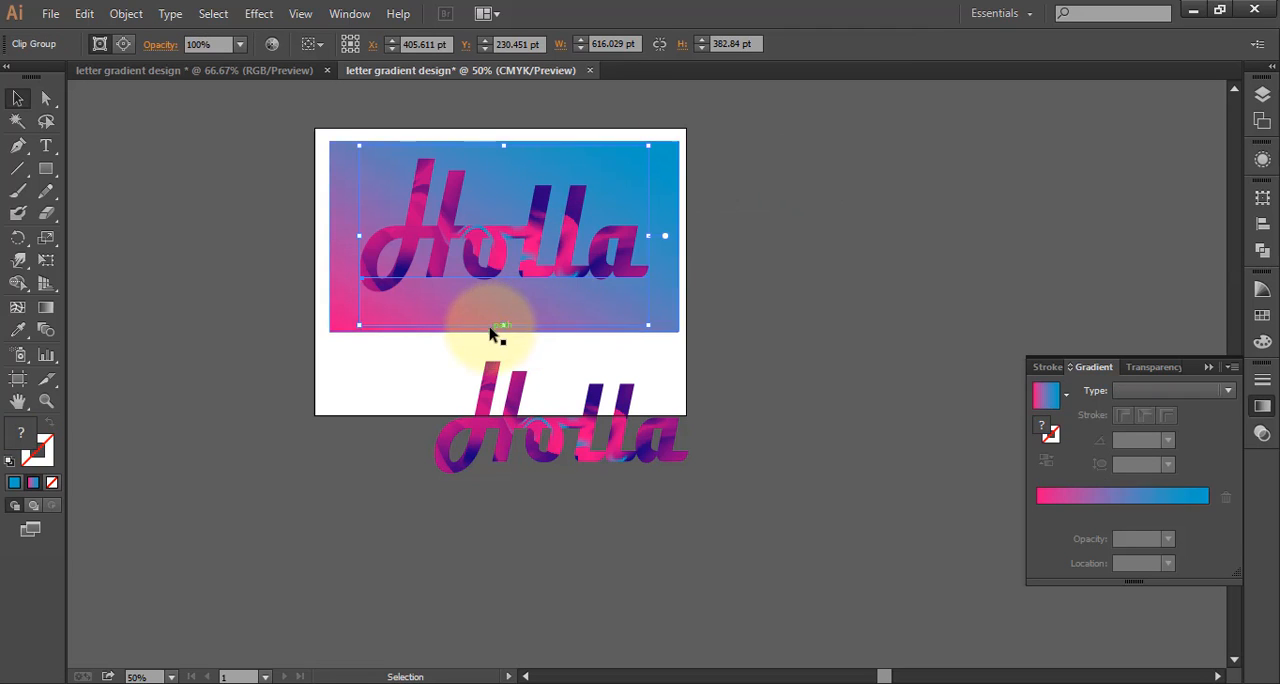
left_click_drag(503, 332, 502, 339)
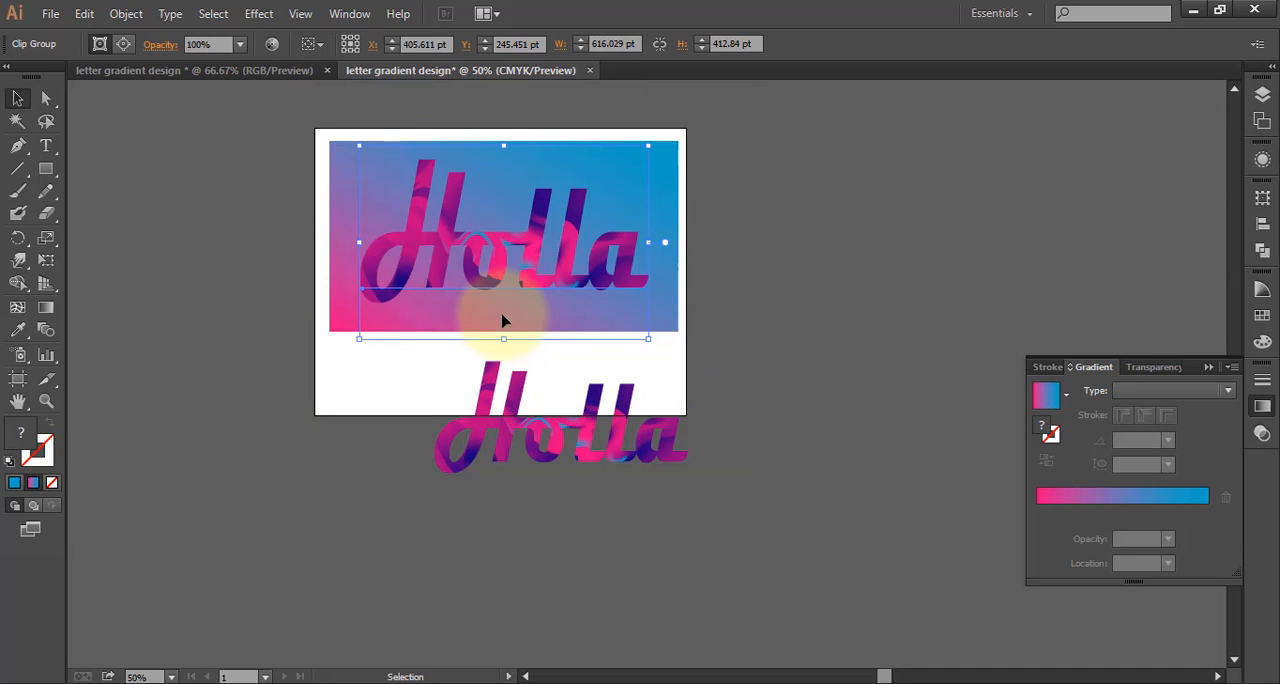
left_click(354, 240)
left_click(374, 242)
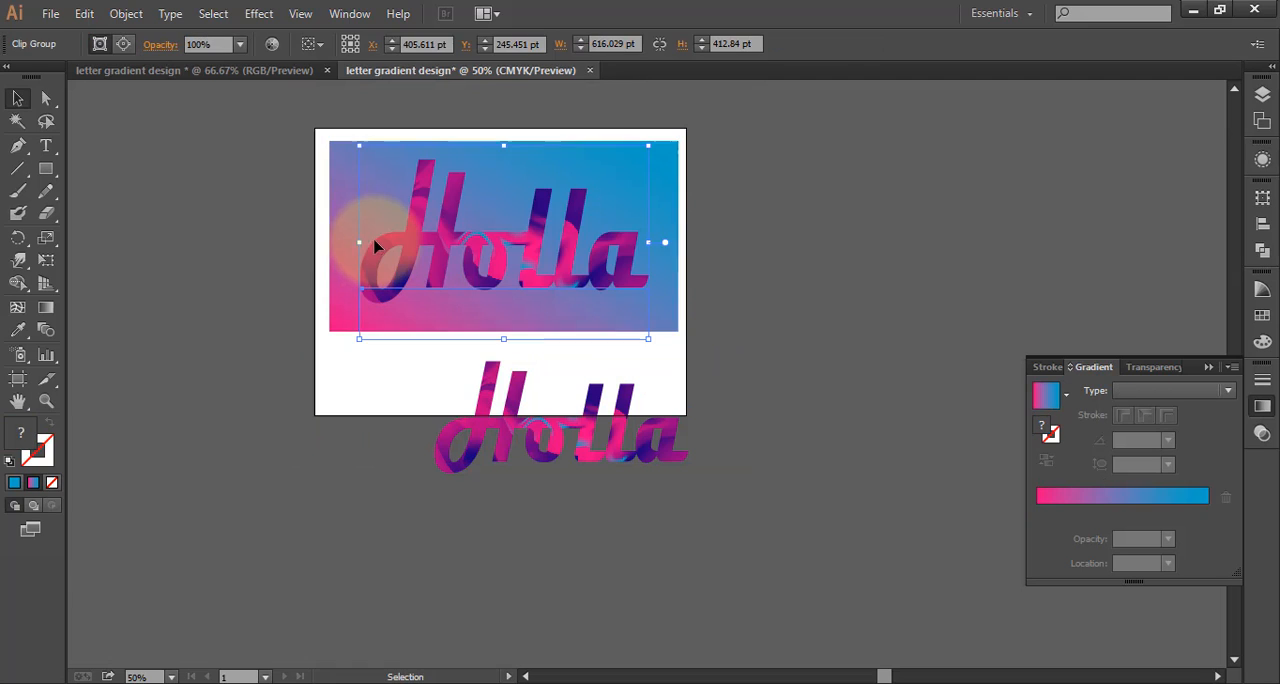
left_click_drag(356, 245, 348, 244)
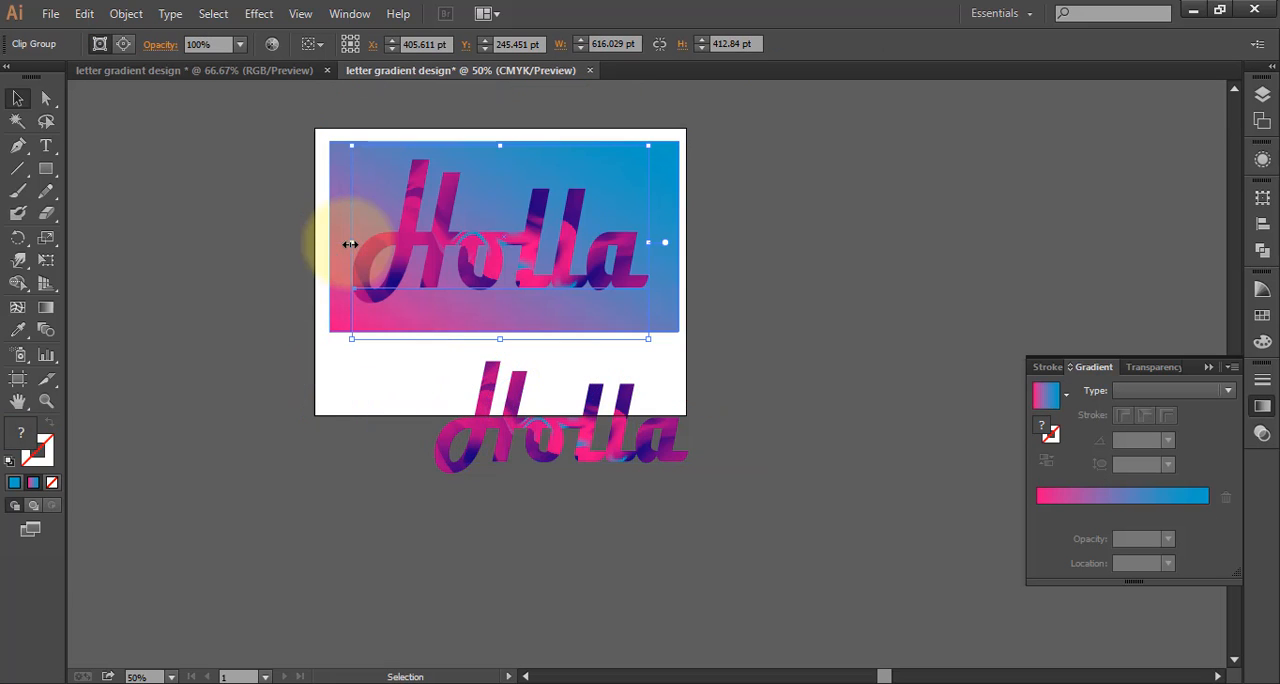
left_click(653, 242)
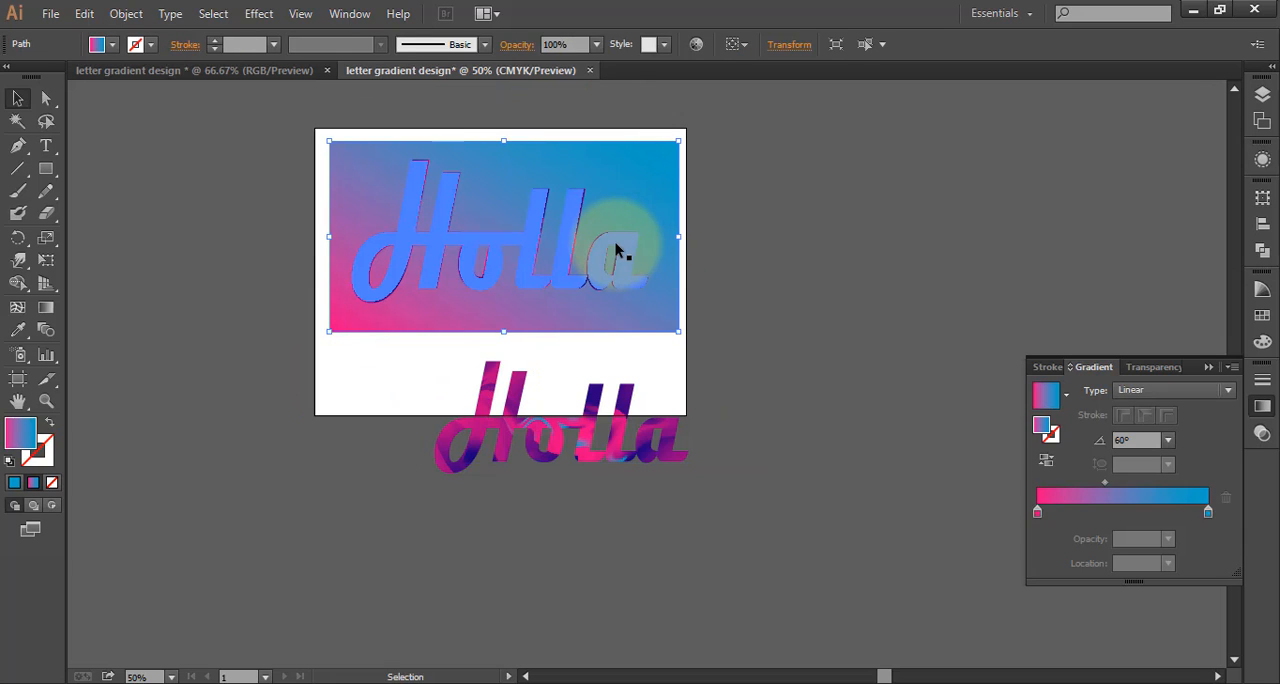
left_click(615, 242)
left_click_drag(652, 246, 666, 244)
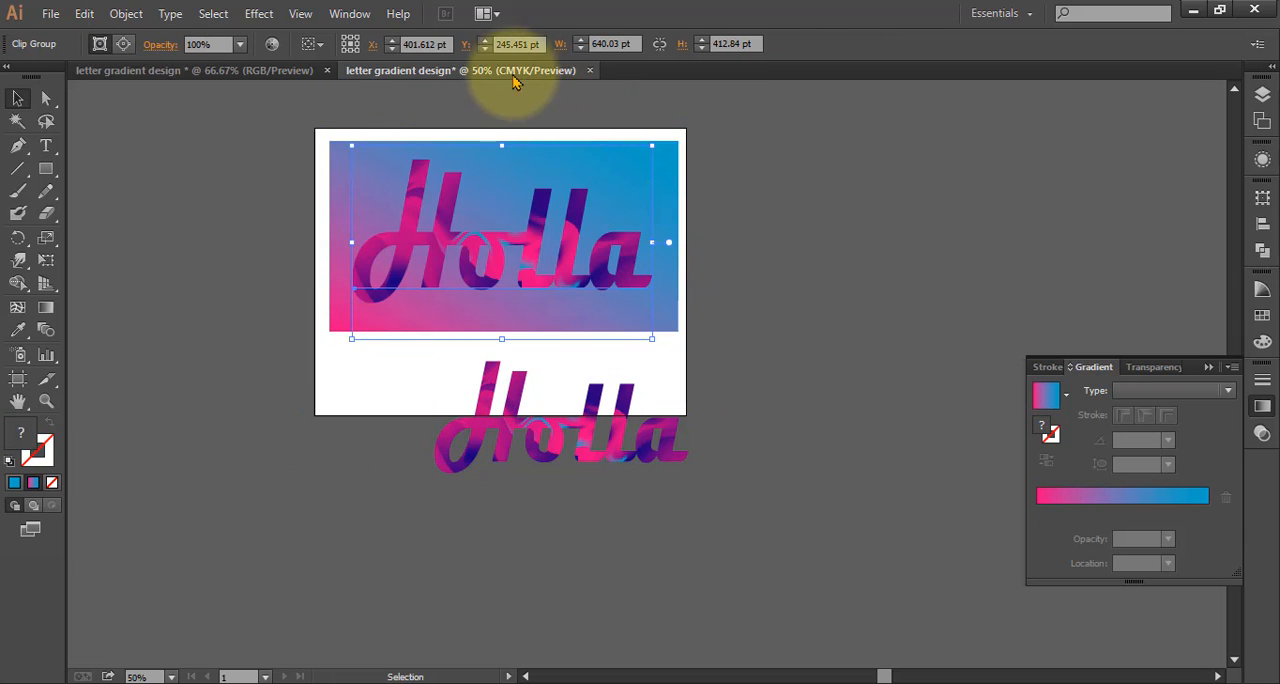
Apply a Gaussian Blur with a radius of 83.5 pixels to the "Holla" on the gradient rectangle, and deselect it
left_click(258, 13)
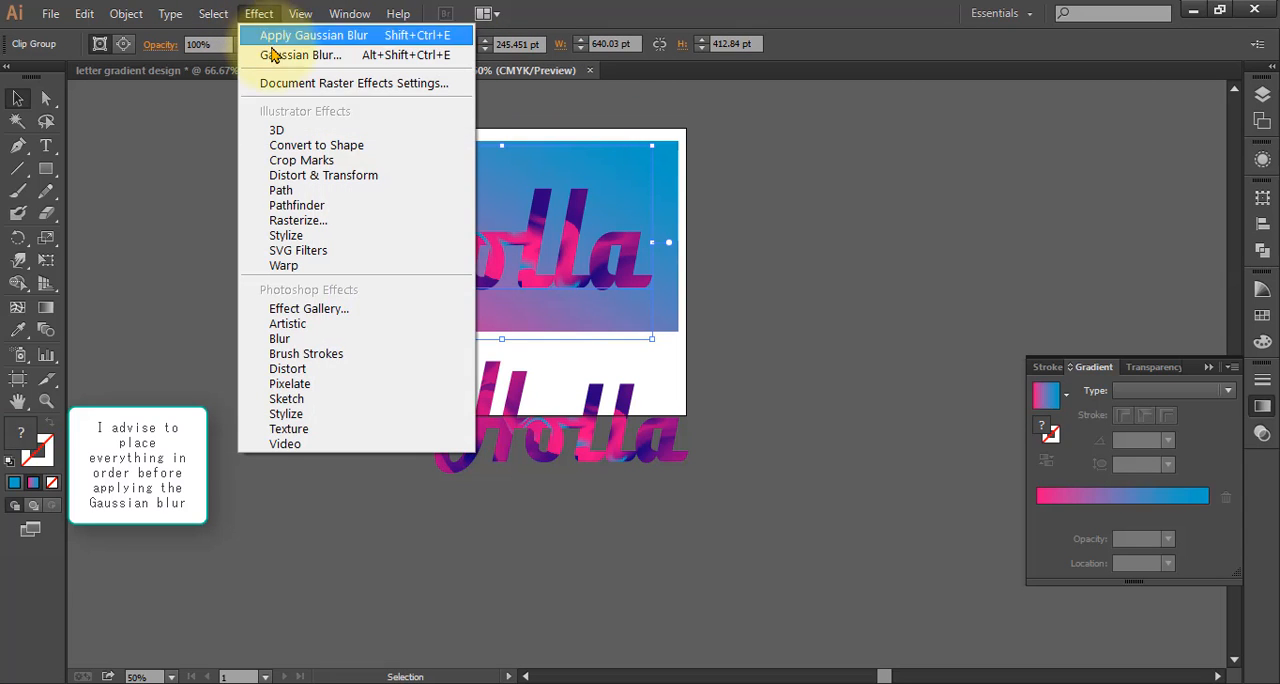
mouse_move(328, 339)
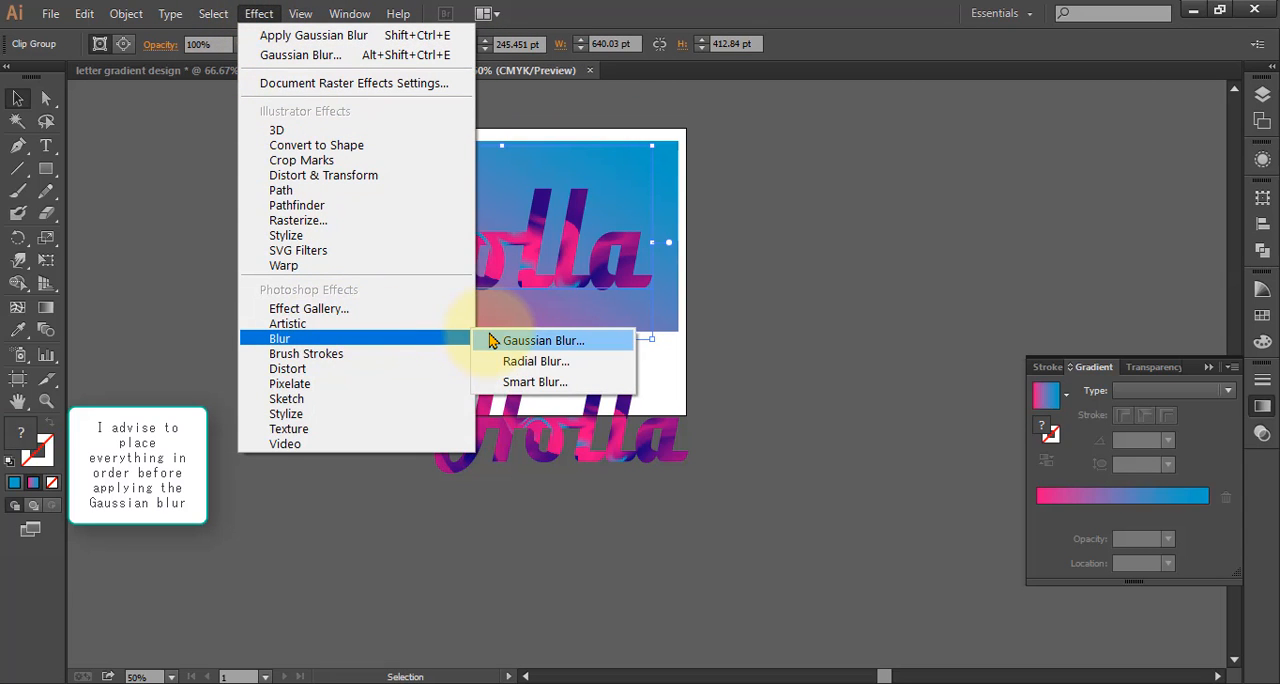
left_click(540, 341)
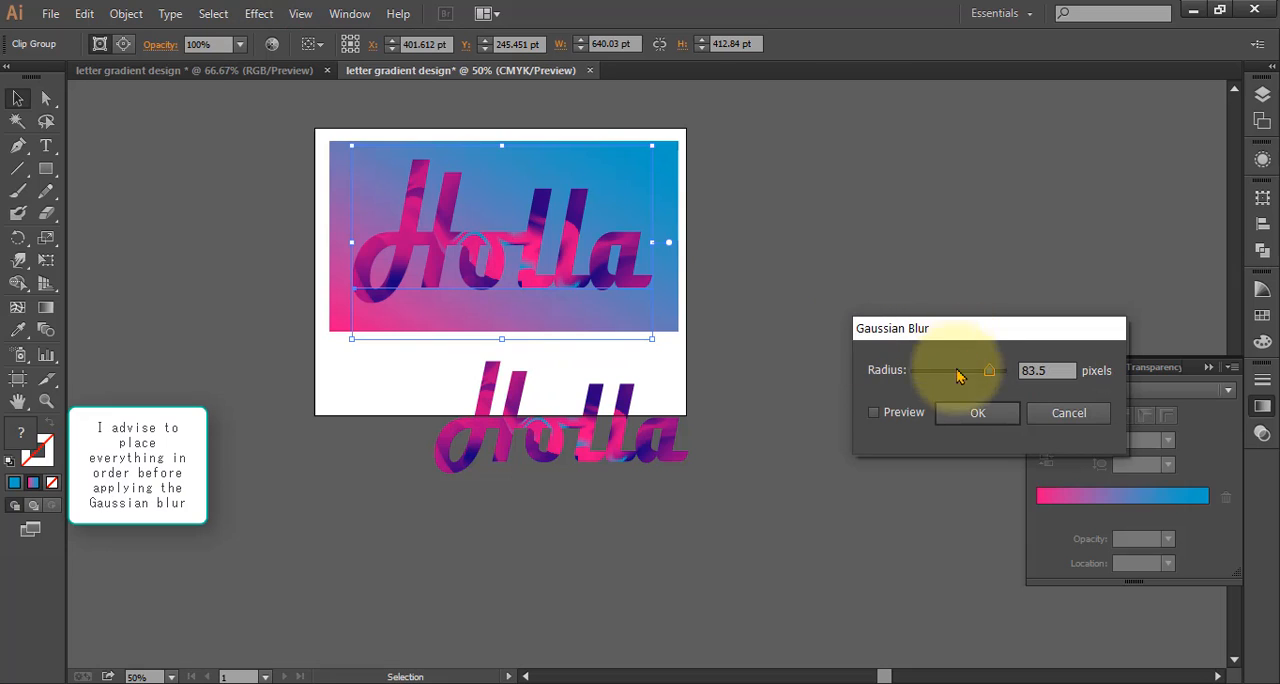
left_click(874, 413)
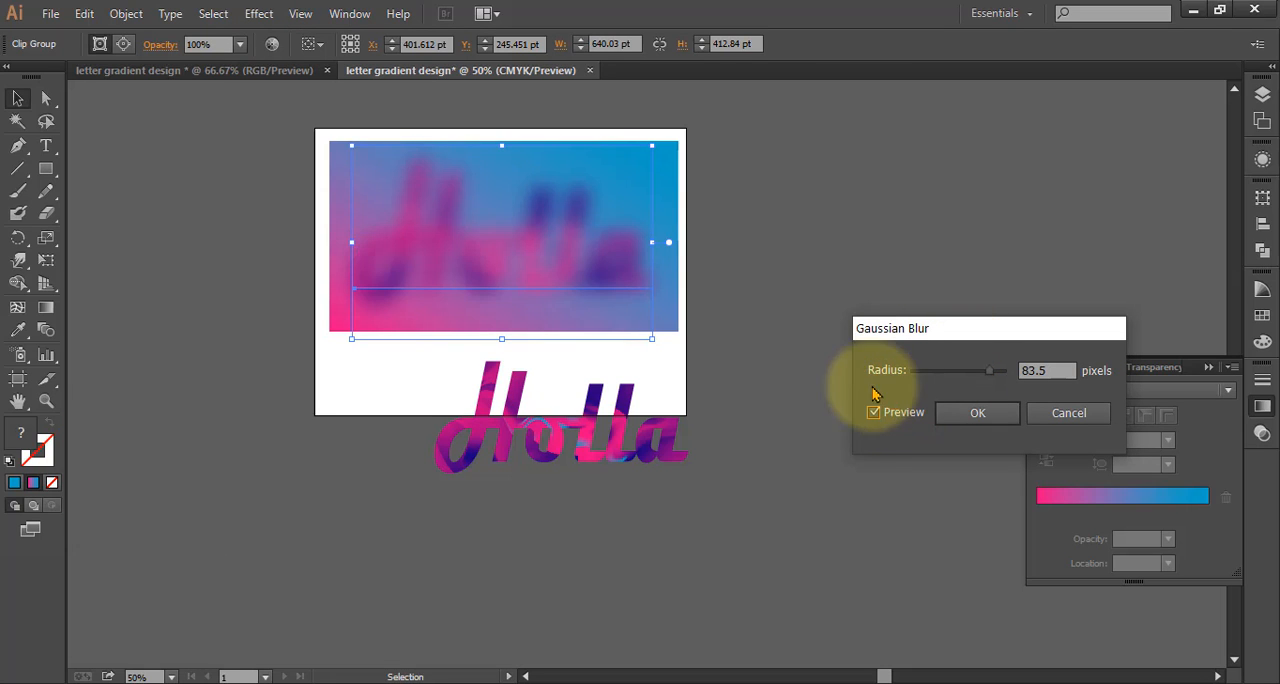
left_click(984, 416)
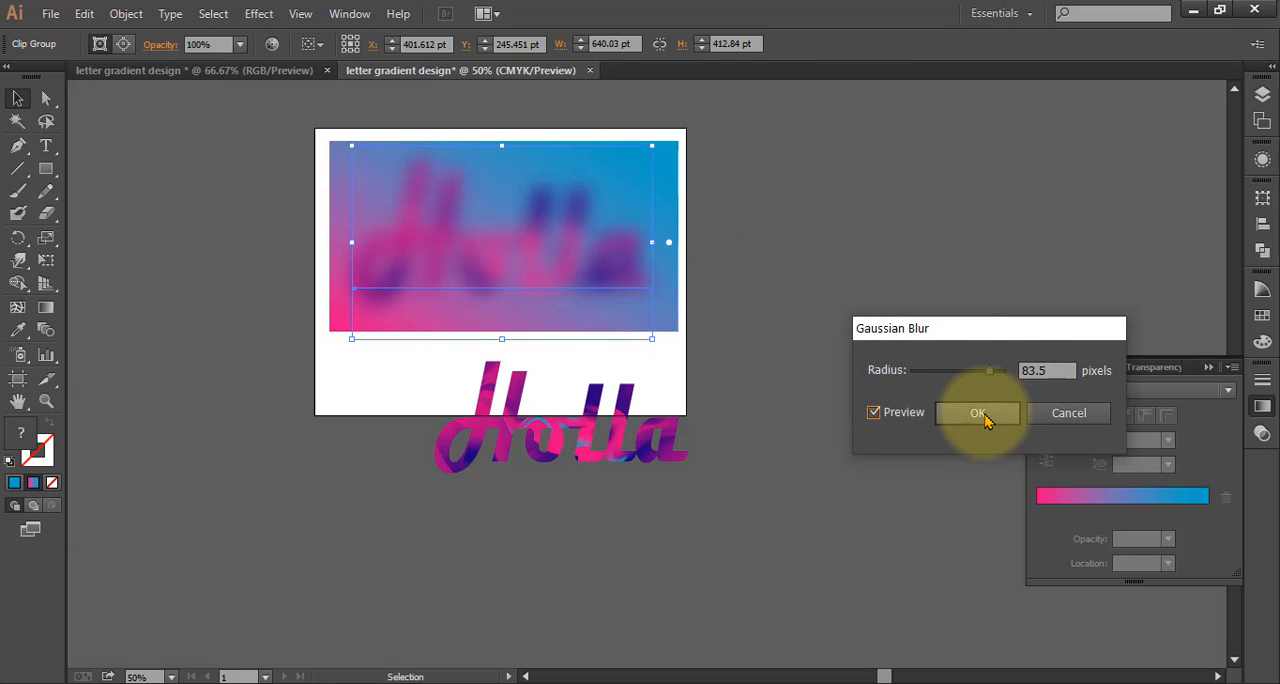
left_click(770, 228)
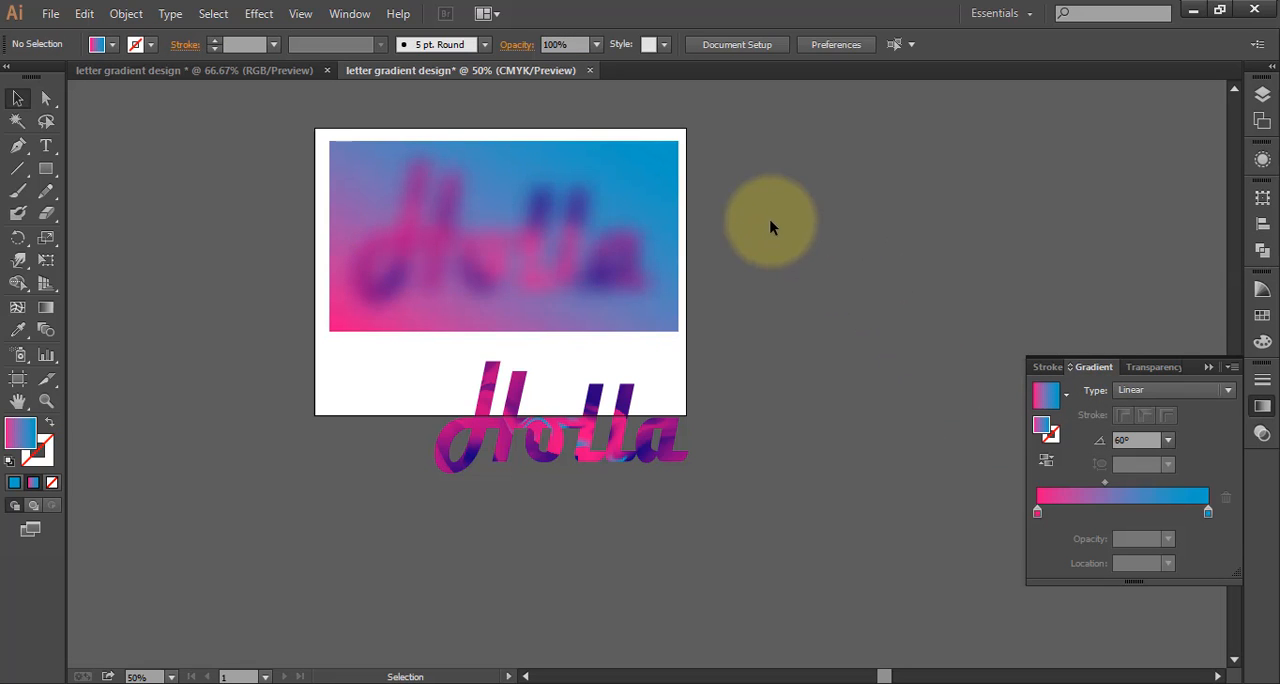
Move the sharp "Holla" from below the rectangle onto the blurred copy and bring it to the front
left_click(581, 443)
left_click_drag(581, 443, 512, 260)
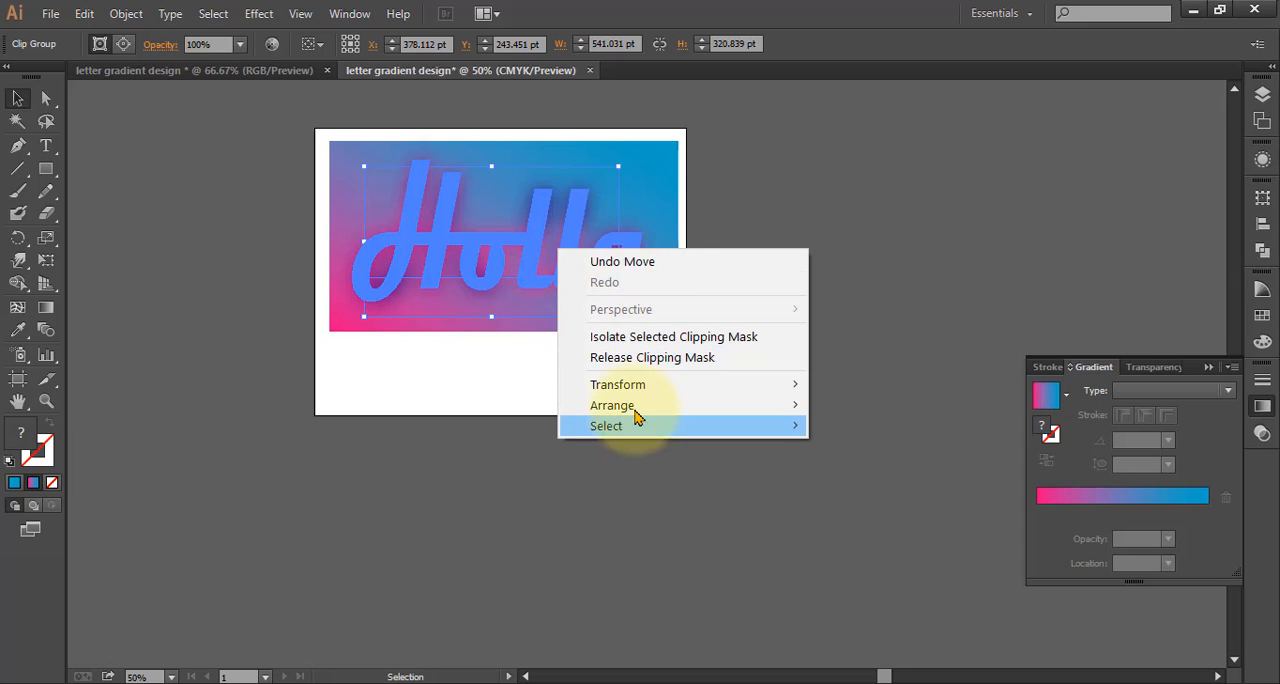
mouse_move(651, 403)
left_click(875, 408)
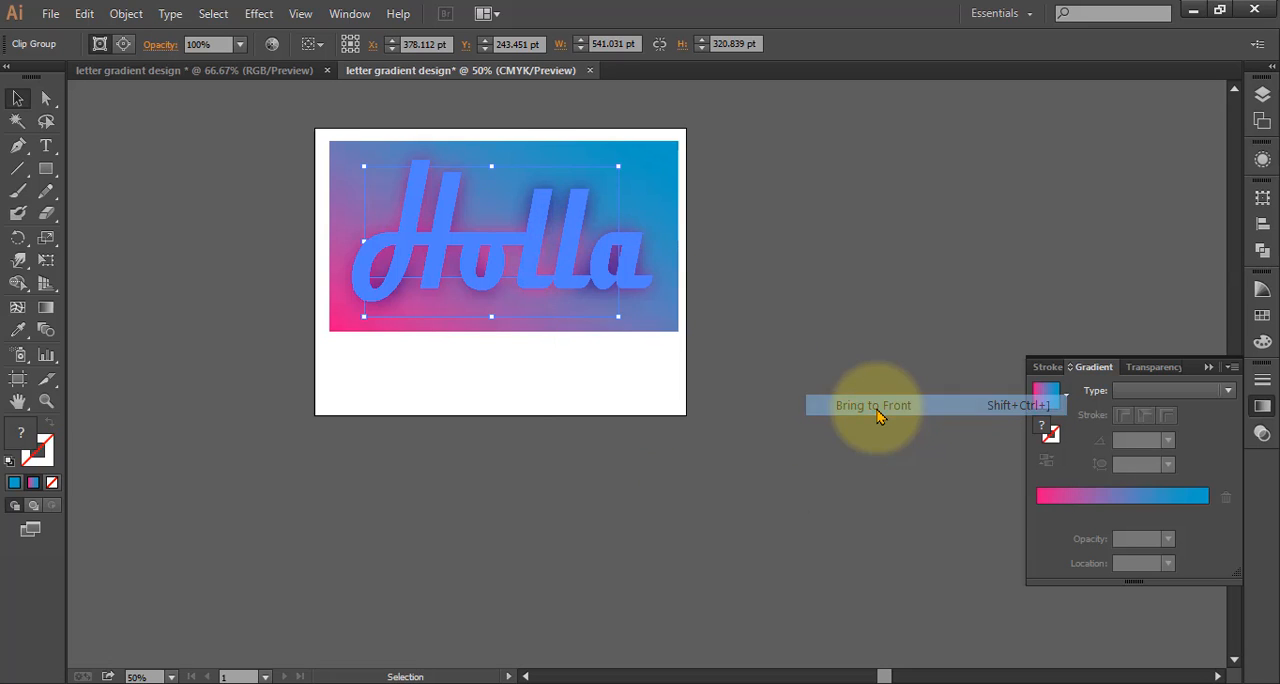
left_click(700, 388)
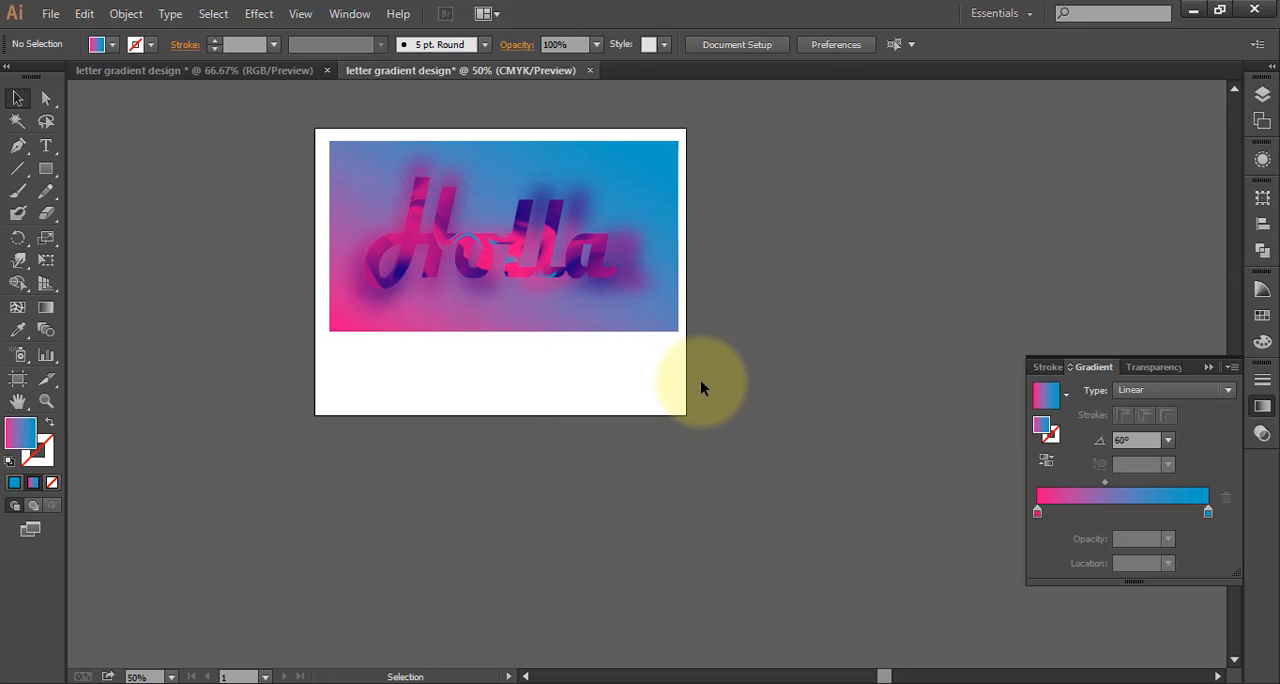
Widen the sharp "Holla" on both sides to about 589 pt and center it over the blurred copy
left_click(578, 259)
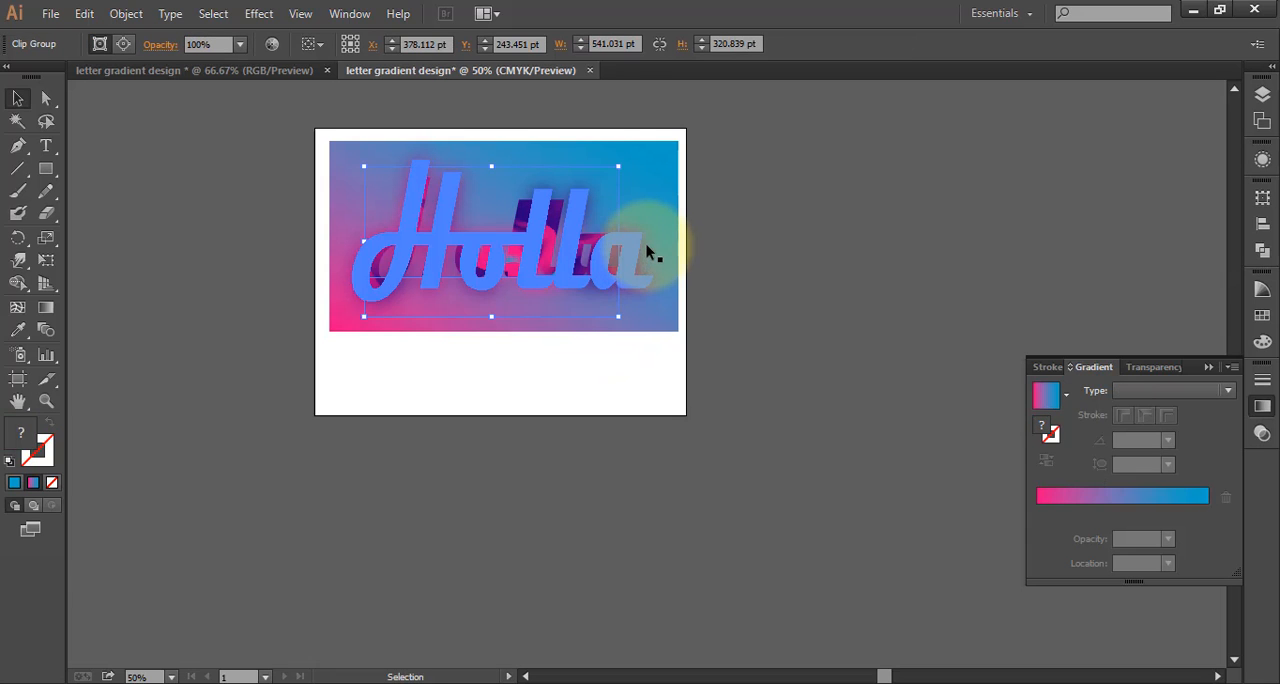
left_click_drag(619, 250, 635, 243)
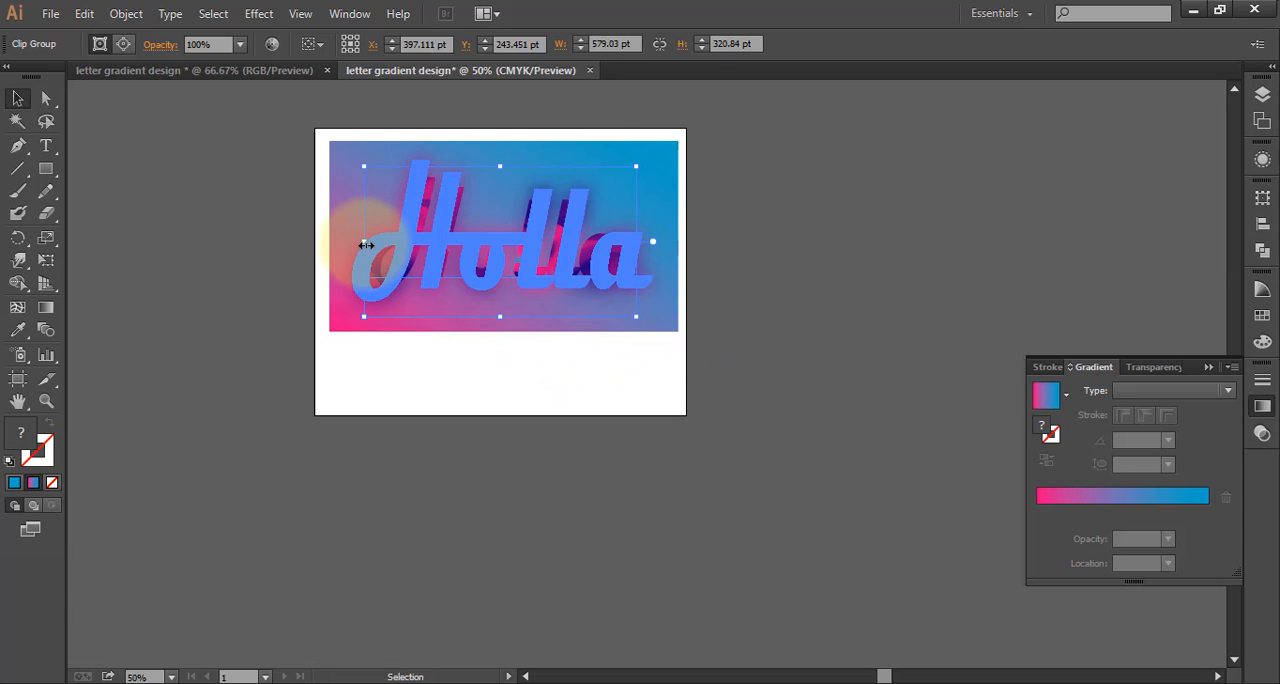
left_click_drag(366, 245, 360, 245)
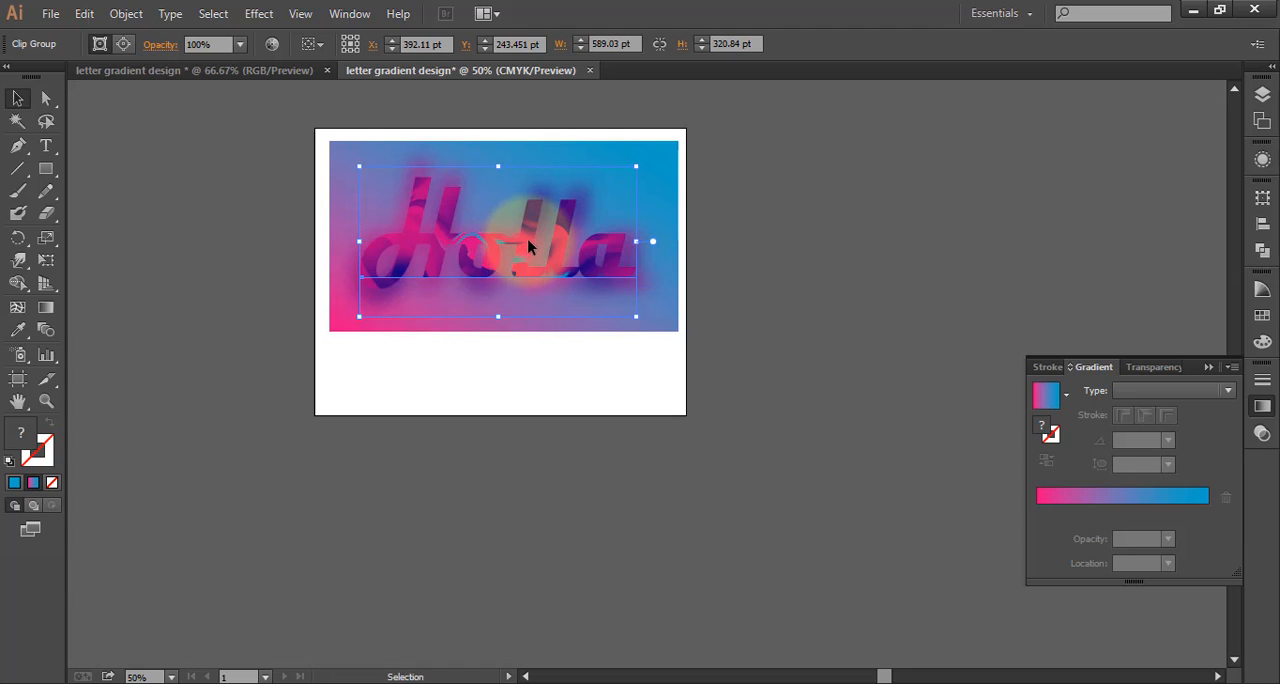
left_click_drag(530, 247, 527, 248)
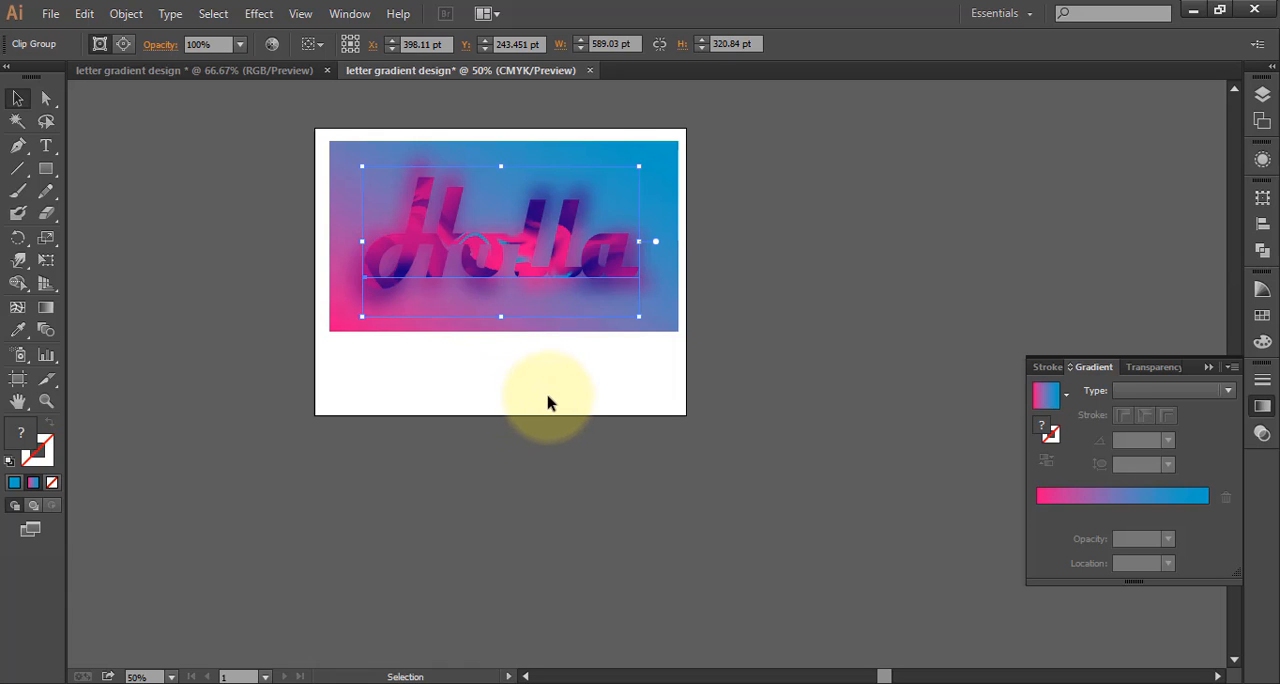
left_click(549, 402)
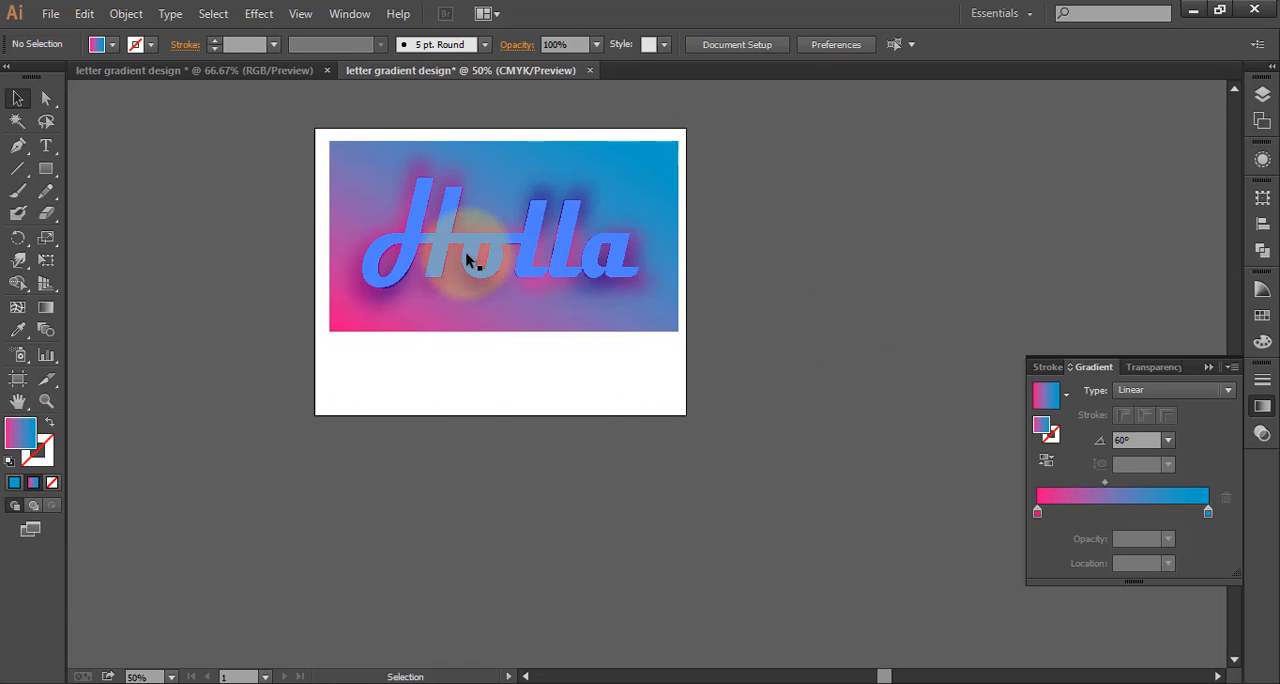
Lower the opacity of the blurred "Holla" behind the sharp lettering slightly, and deselect it
scroll(471, 255, "up", 1)
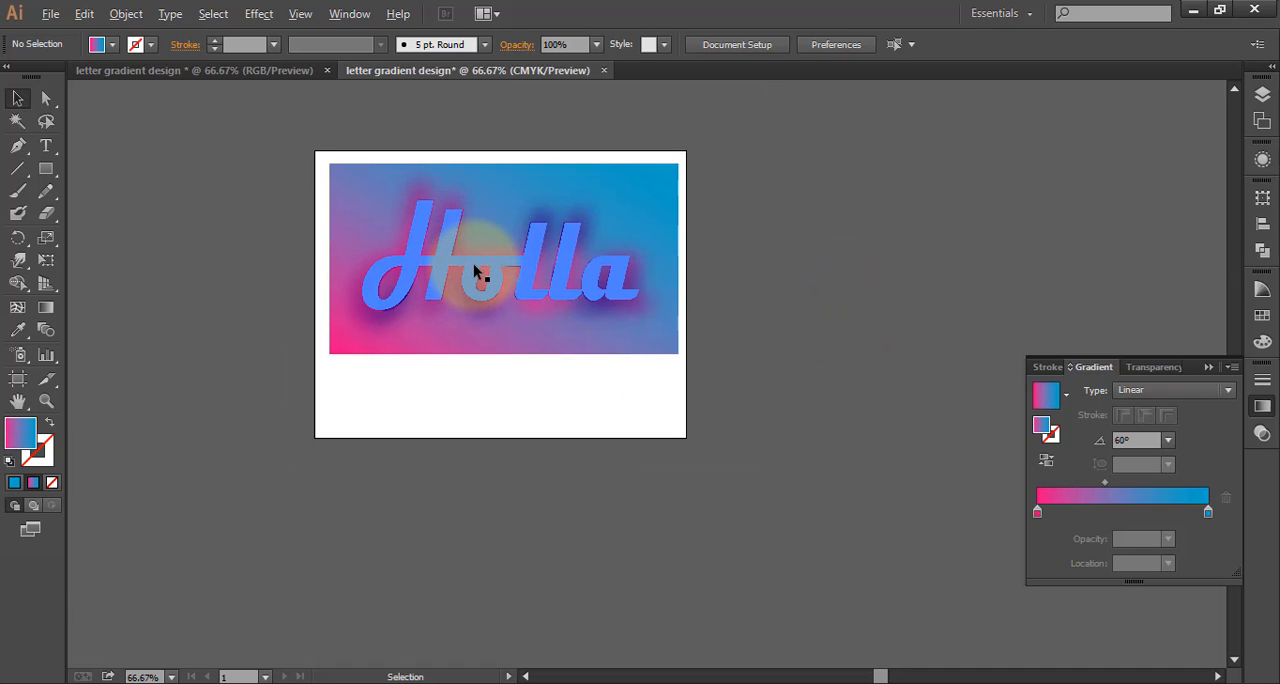
scroll(466, 277, "up", 1)
left_click(399, 156)
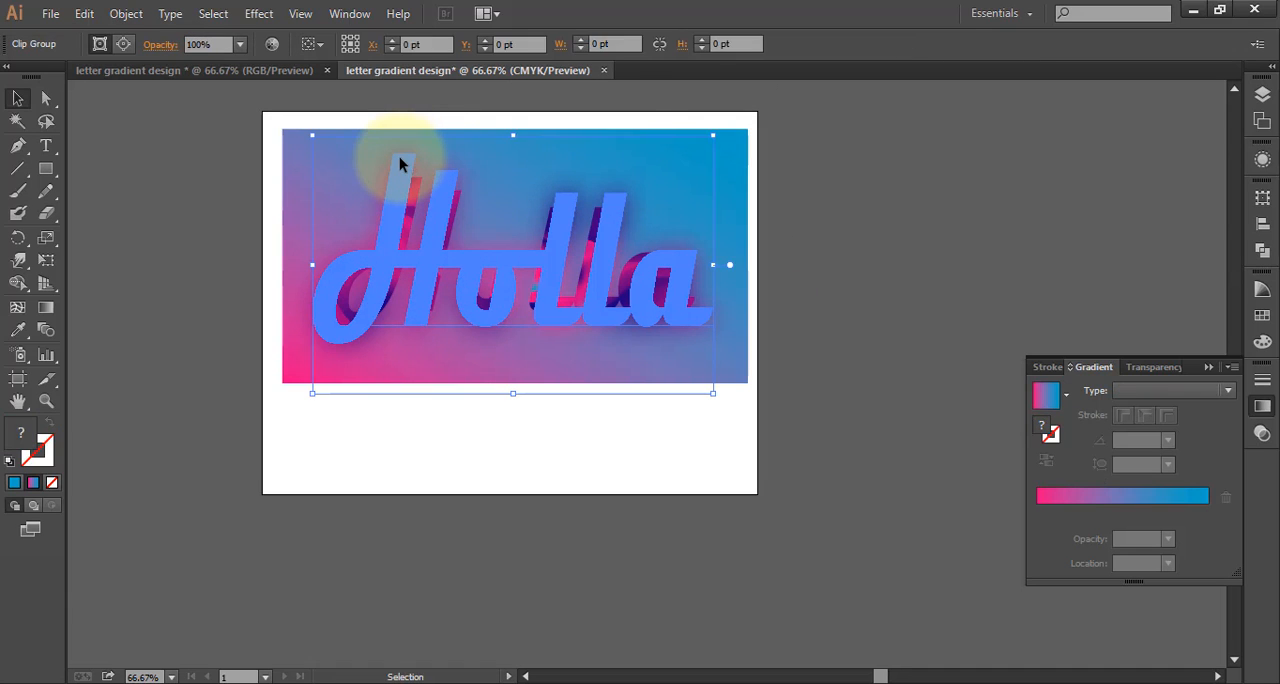
left_click(1152, 367)
left_click(1229, 390)
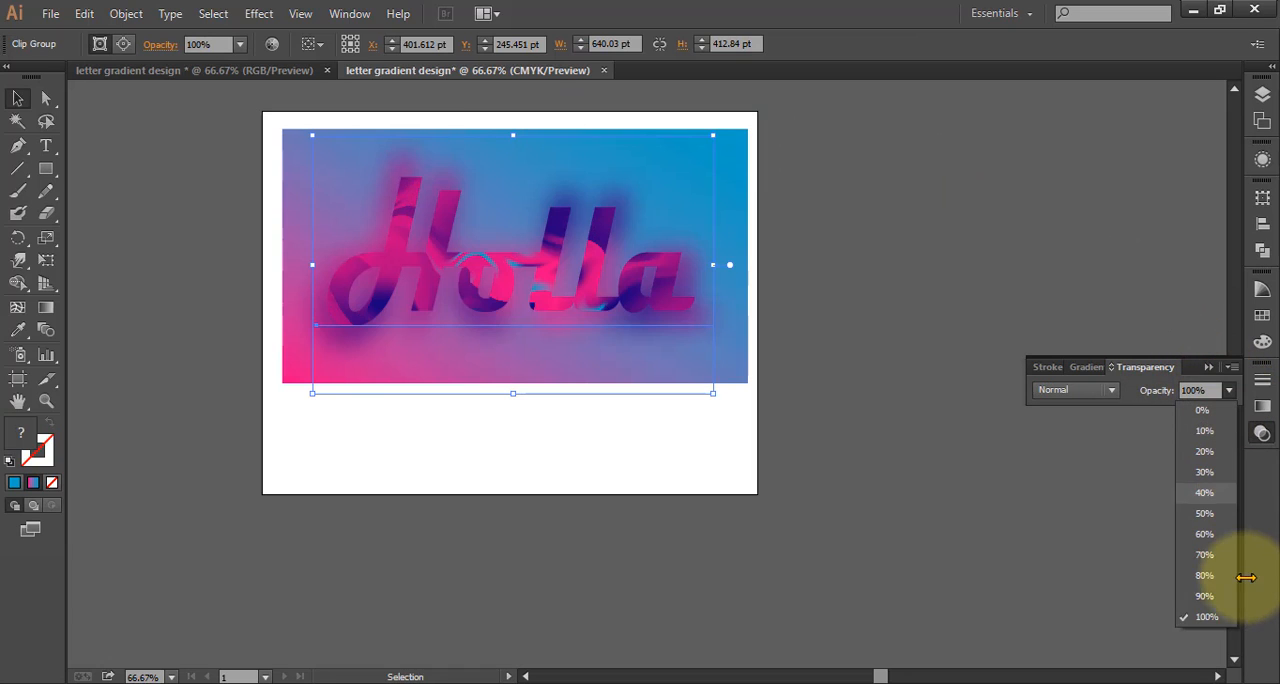
left_click(1222, 598)
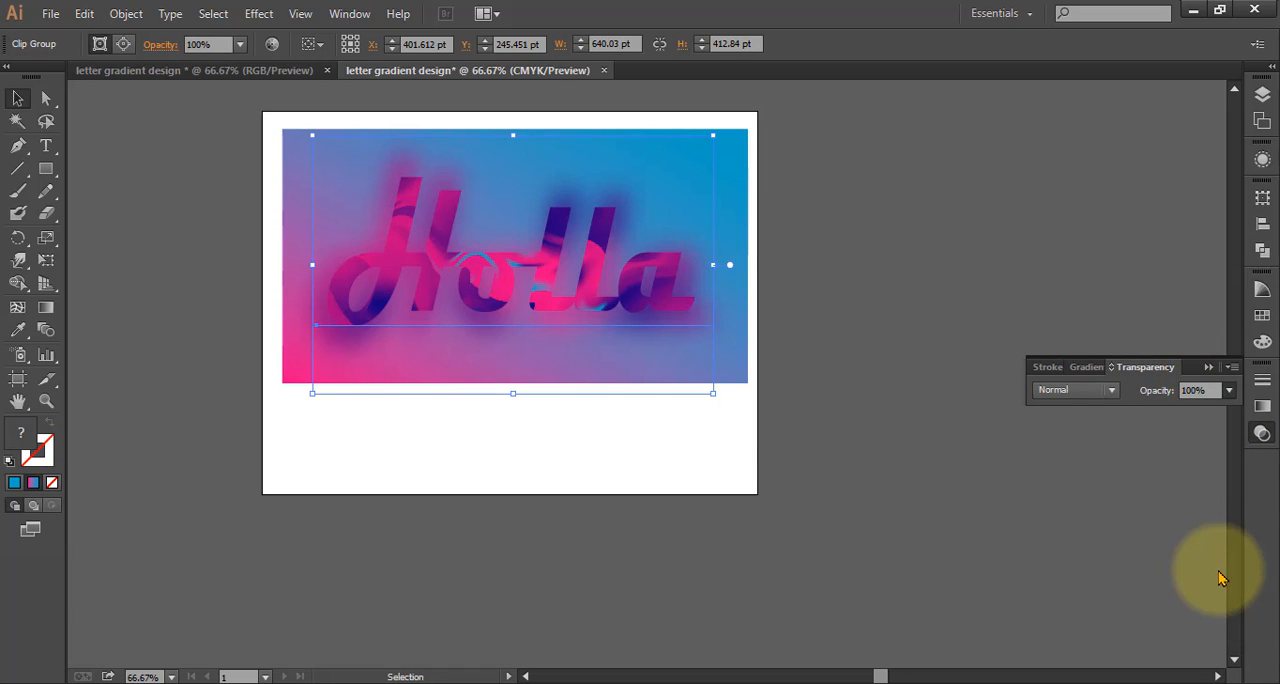
left_click(673, 468)
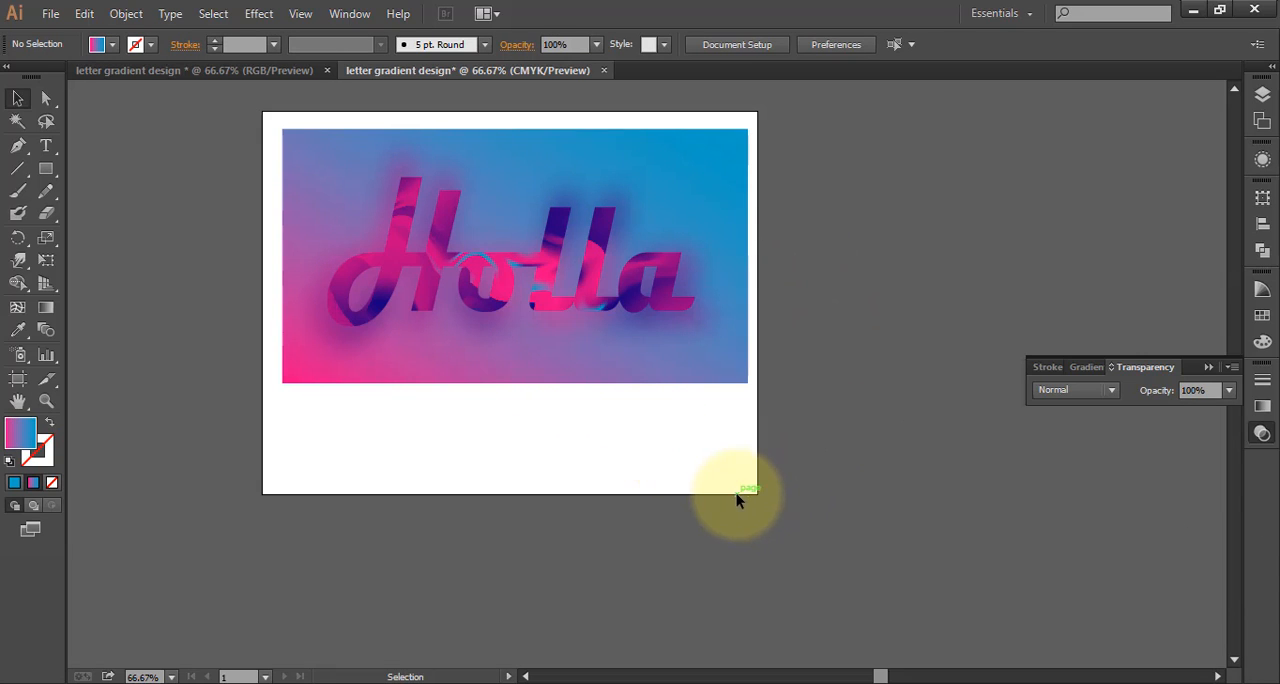
Select all the artwork and export it as PNG "letter gradient design" at Screen (72 ppi) with a transparent background
scroll(714, 467, "up", 1)
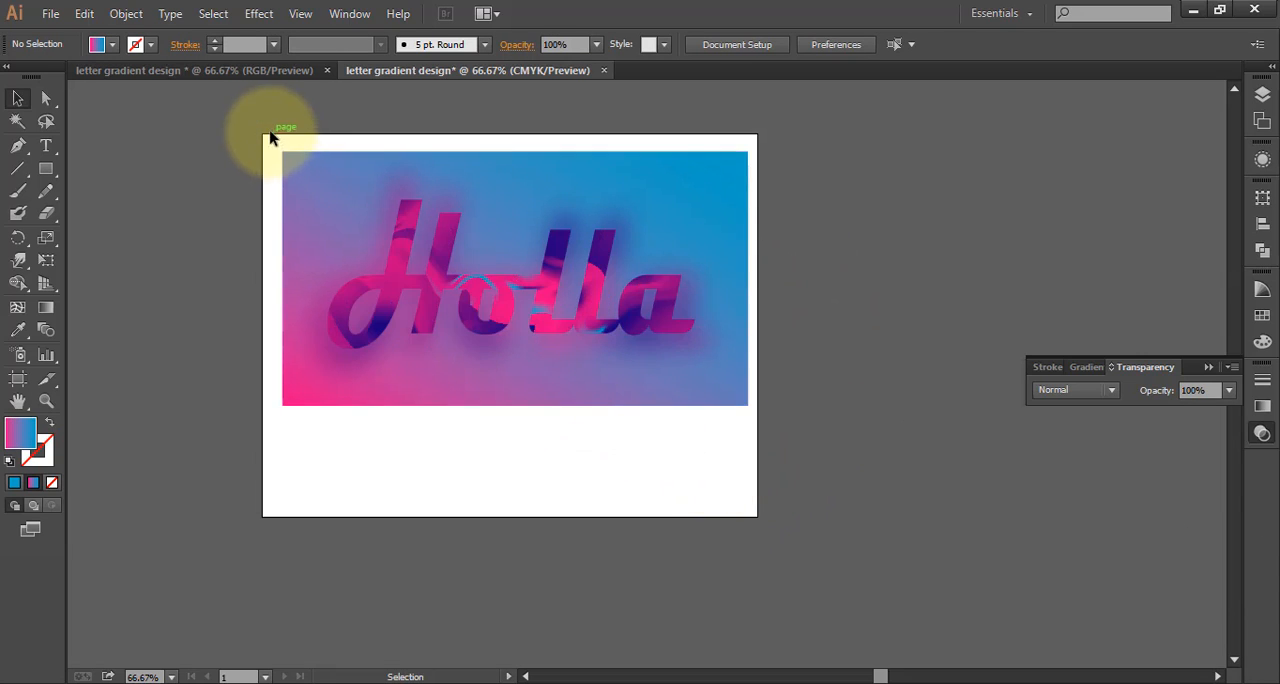
left_click_drag(264, 128, 827, 466)
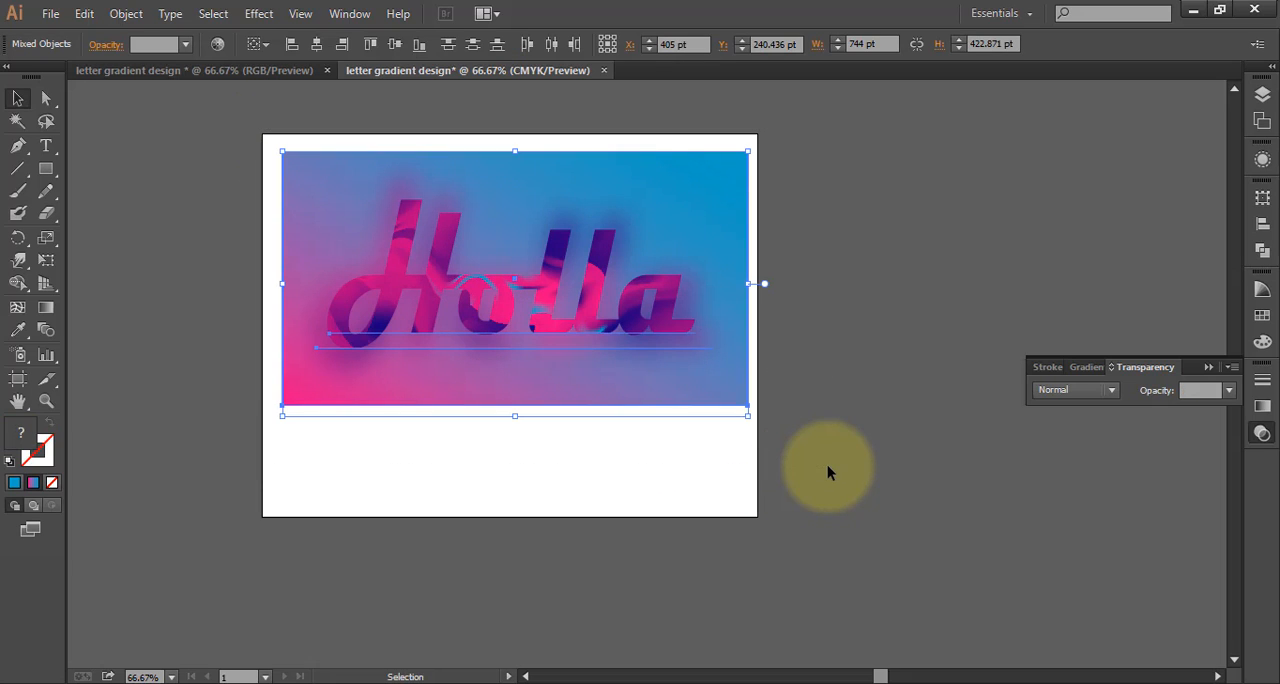
left_click(50, 14)
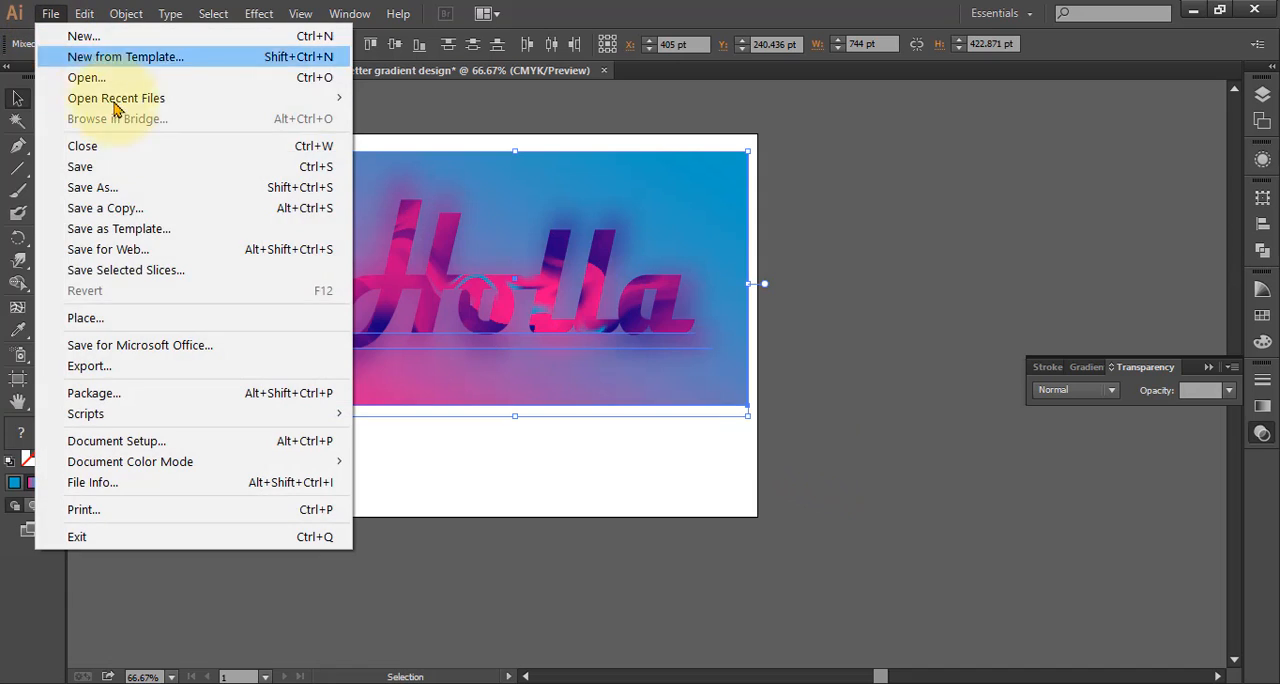
left_click(132, 366)
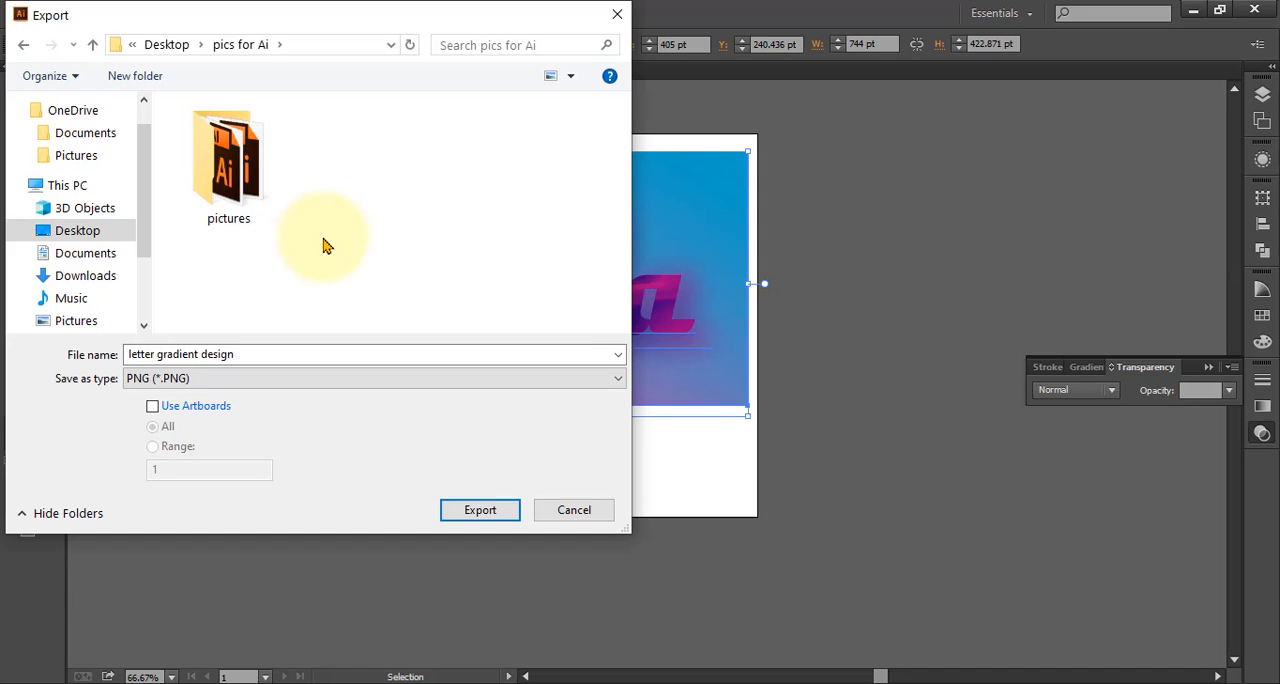
left_click(470, 511)
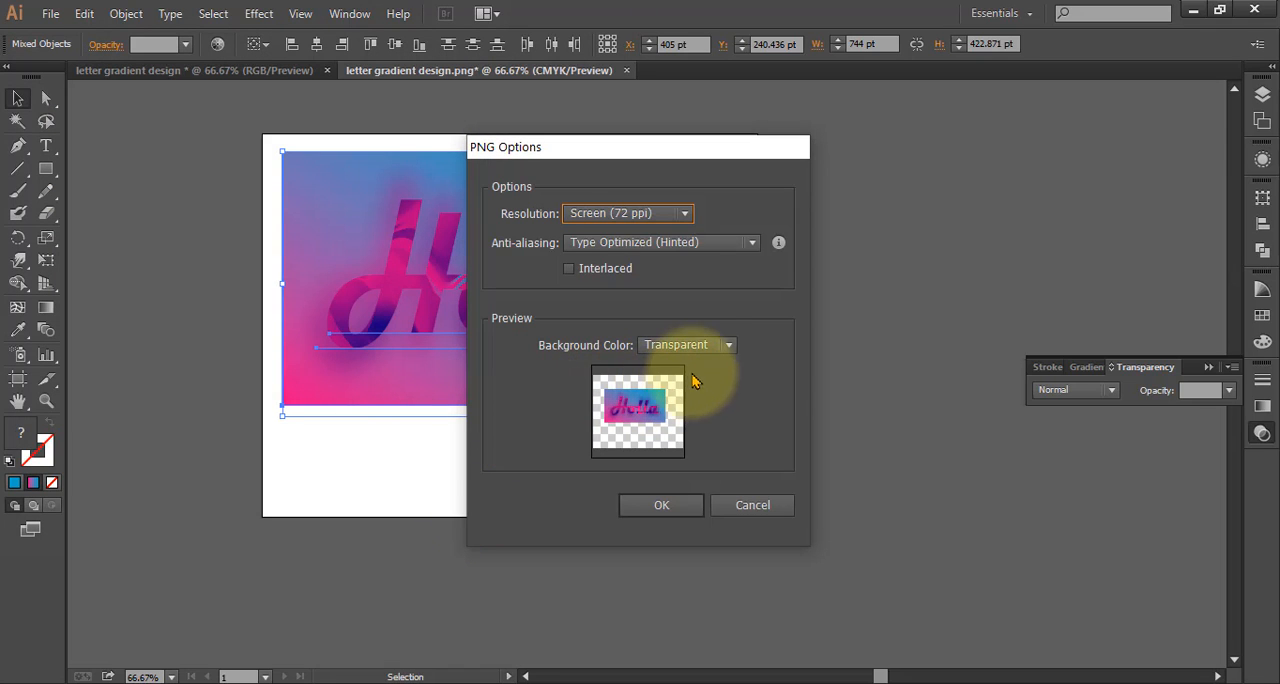
left_click(663, 506)
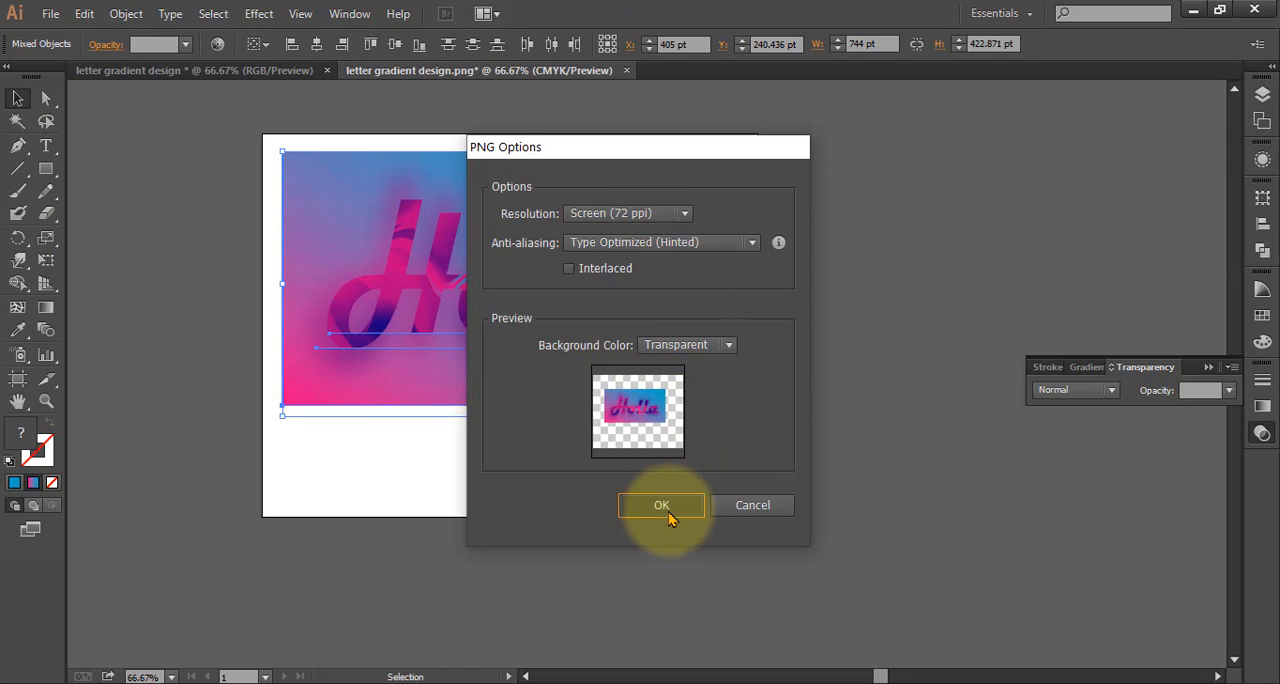